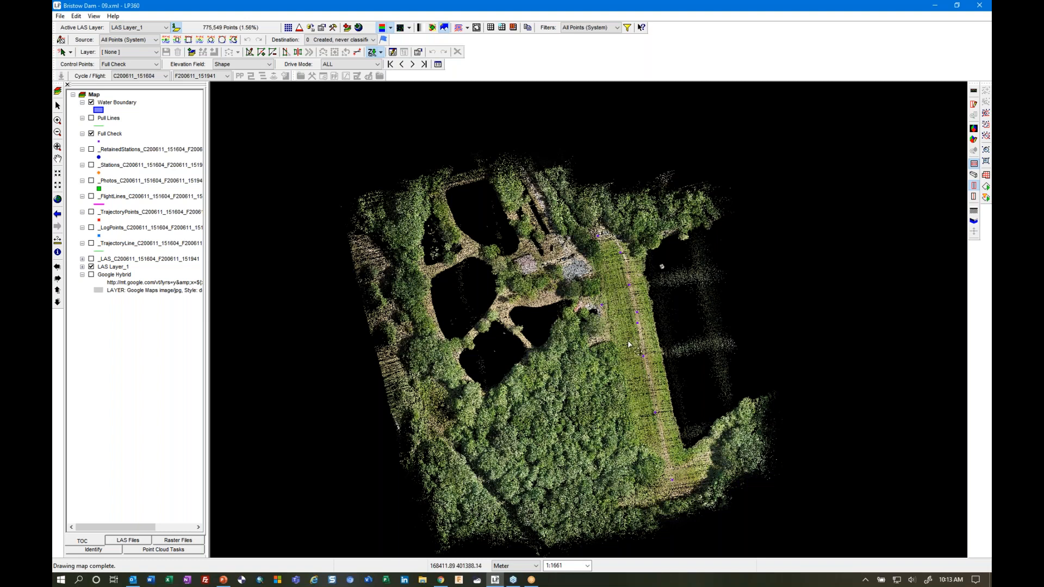
# - Examine the pond and tree area of the dam site in a rotated 3D view, and close that view
pyautogui.moveTo(631, 345); pyautogui.dragTo(612, 307)
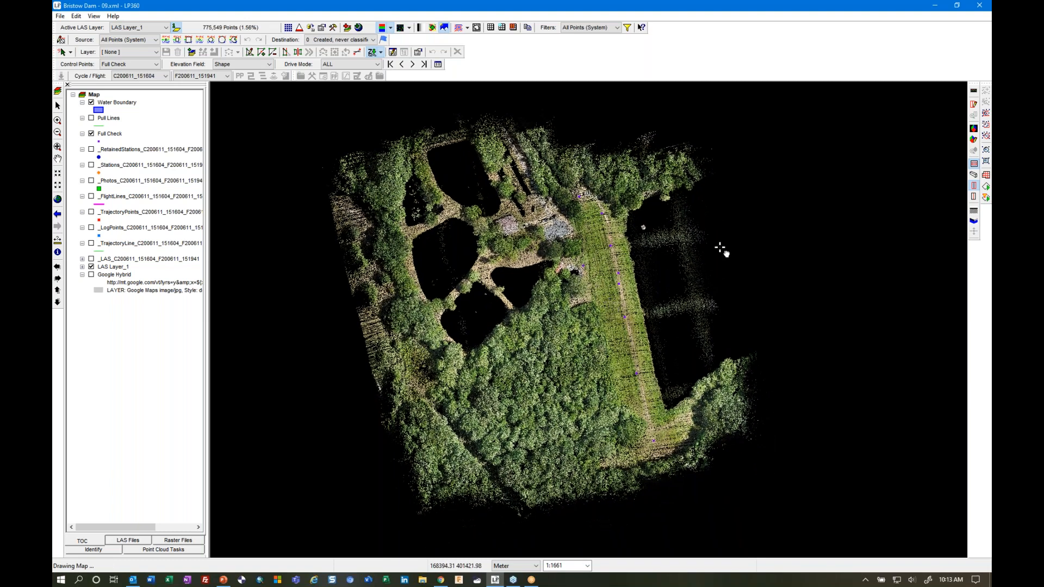
pyautogui.click(974, 139)
pyautogui.moveTo(492, 262); pyautogui.dragTo(564, 329)
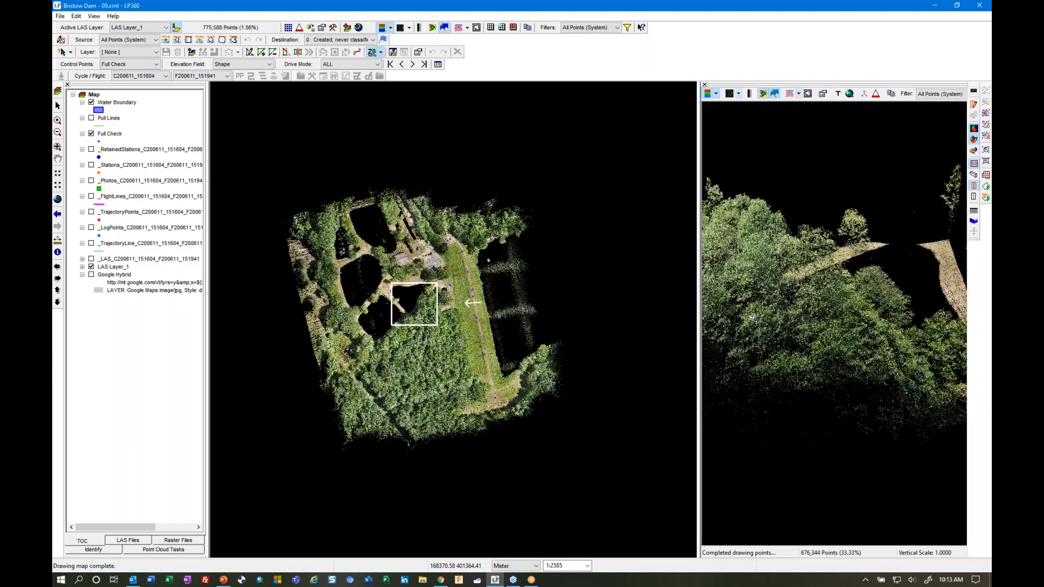
pyautogui.moveTo(760, 332); pyautogui.dragTo(819, 132)
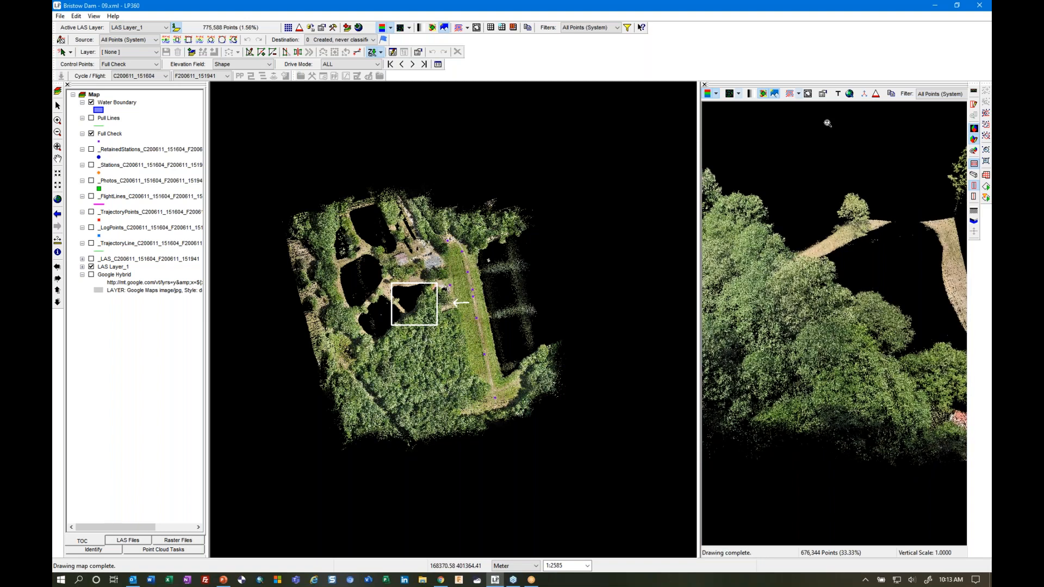
pyautogui.click(705, 85)
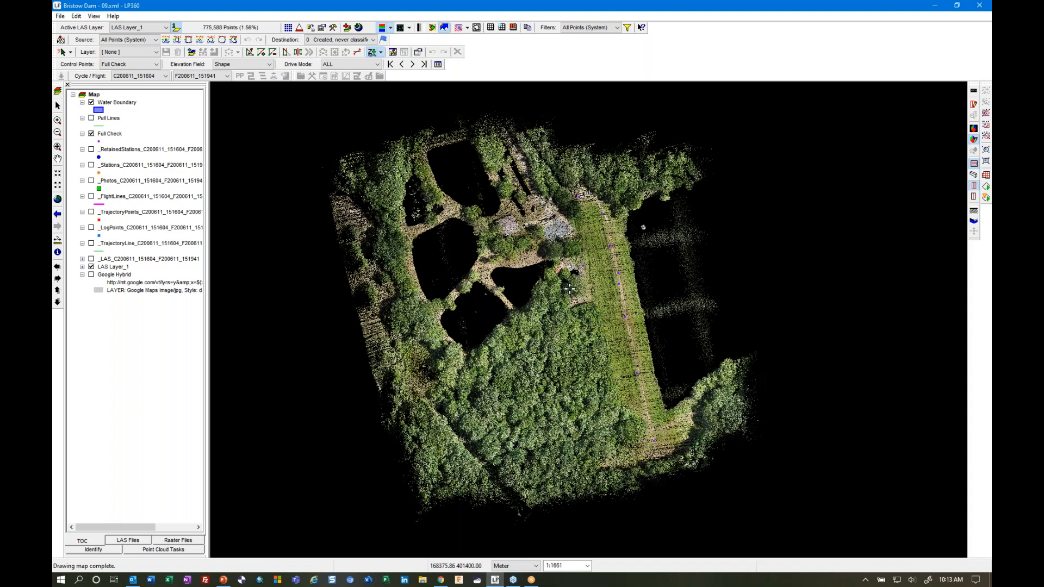
# - Display the points around the two building pads between the ponds coloured by elevation
pyautogui.scroll(2, 569, 289)
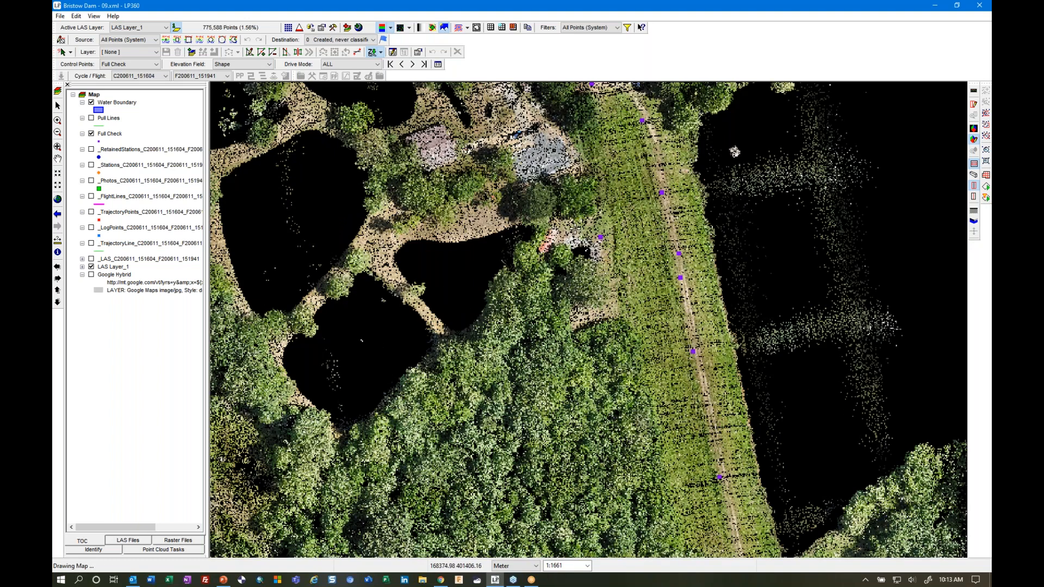
pyautogui.scroll(2, 616, 267)
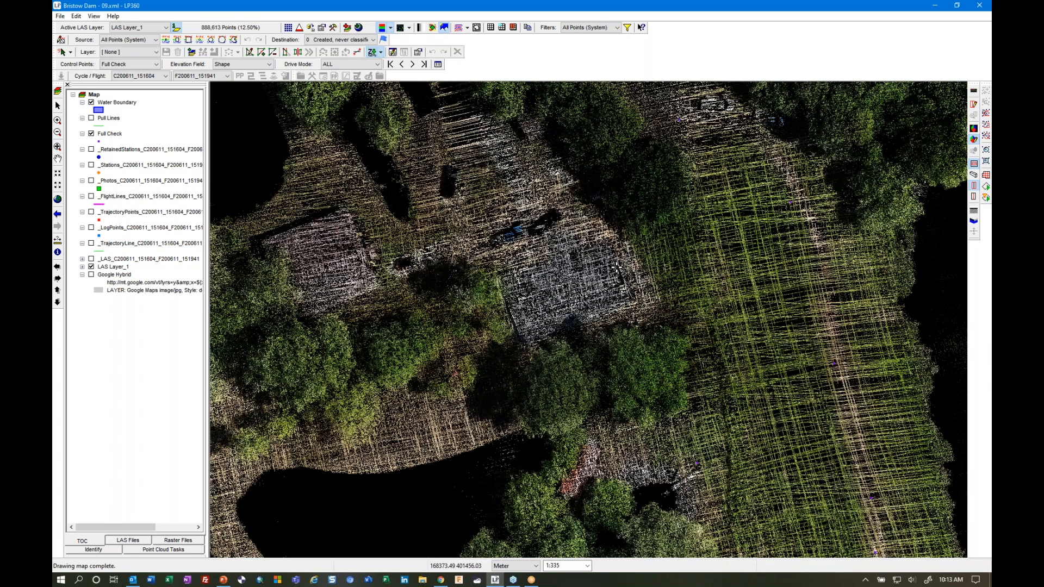
pyautogui.moveTo(600, 303); pyautogui.dragTo(691, 268, button='middle')
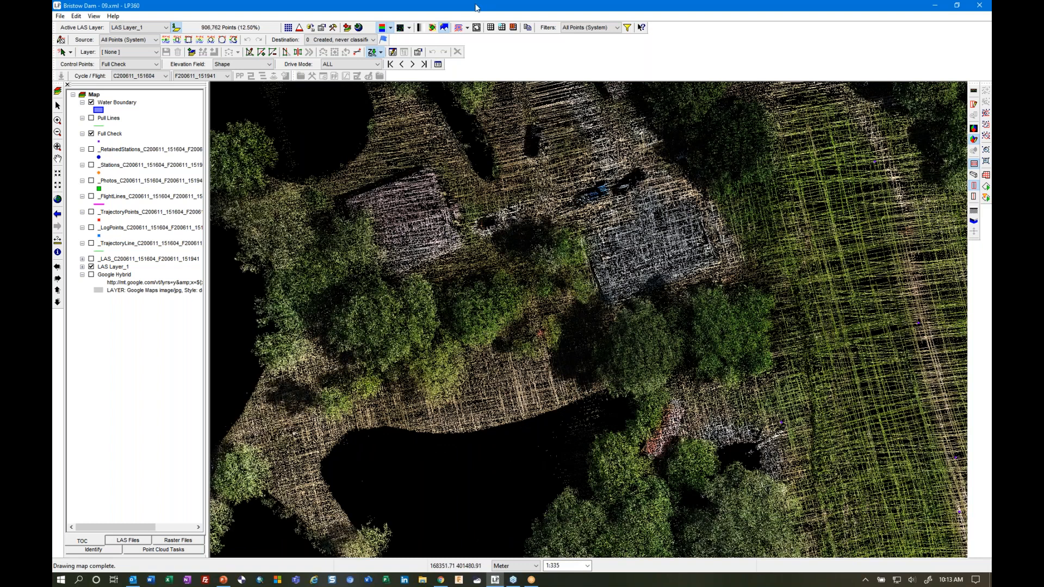
pyautogui.click(391, 27)
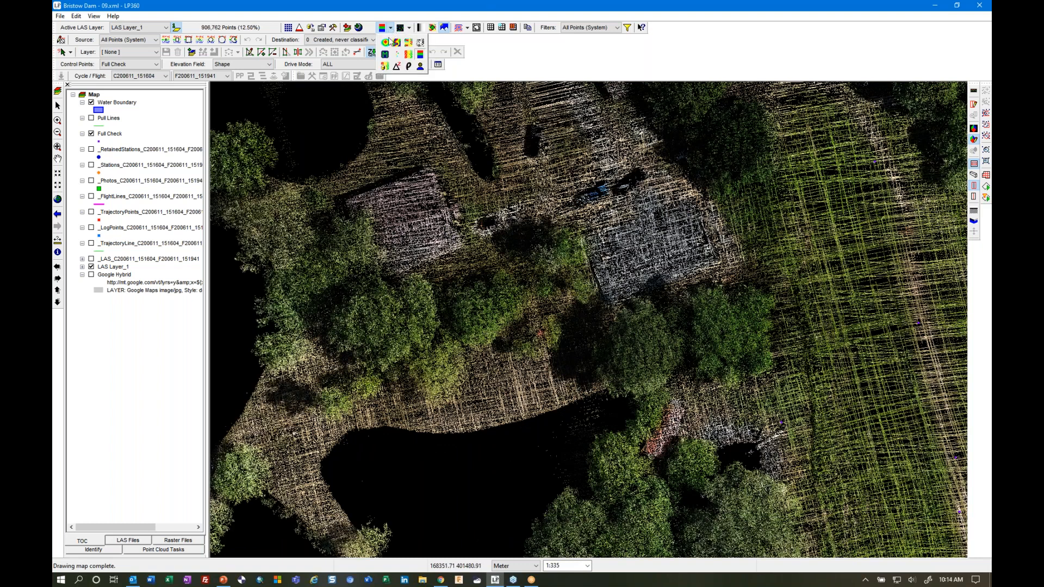
pyautogui.click(384, 43)
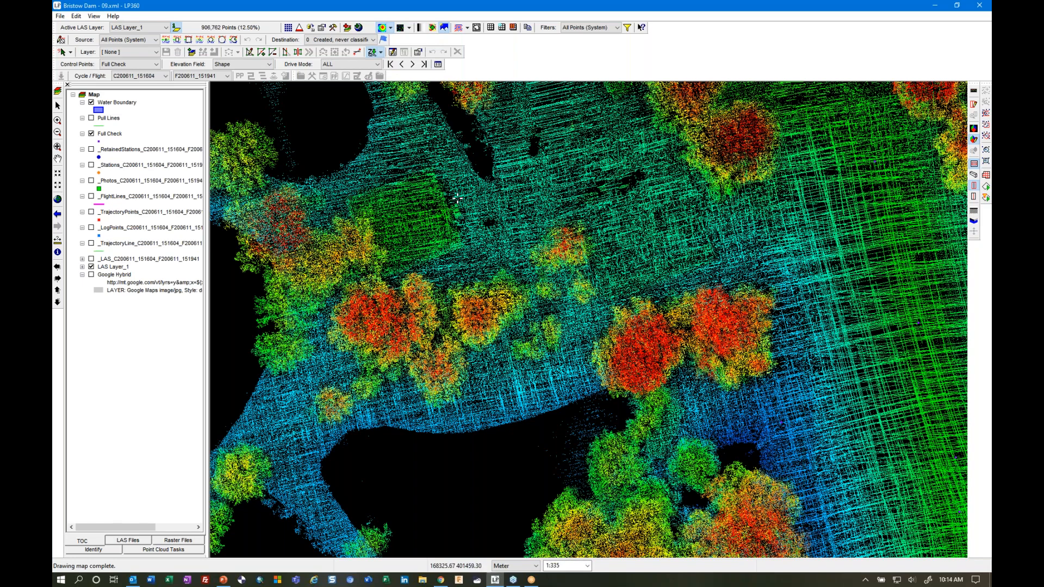
# - Display the same points by intensity and switch back to RGB colouring
pyautogui.click(391, 28)
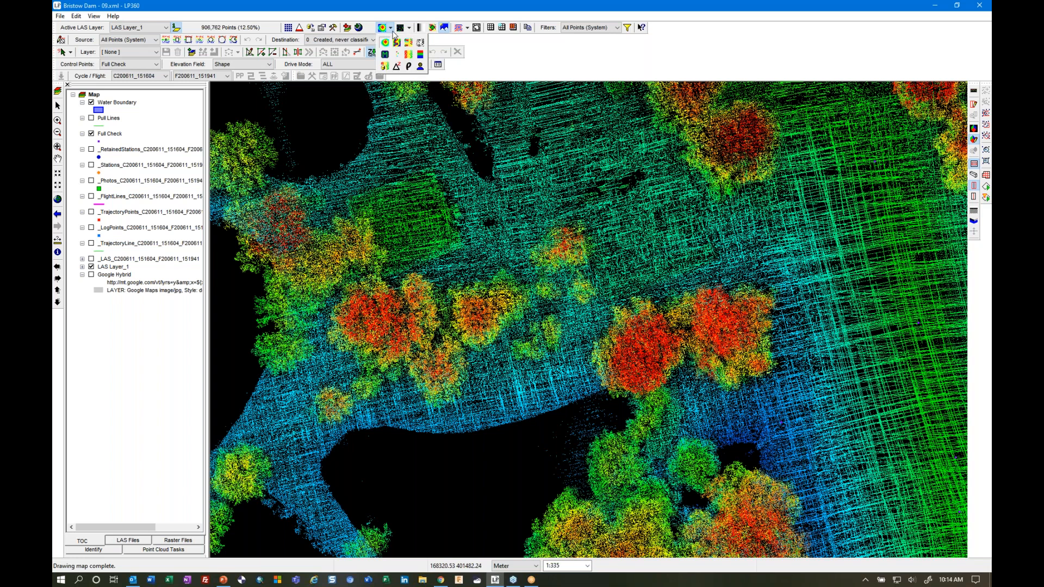
pyautogui.click(420, 43)
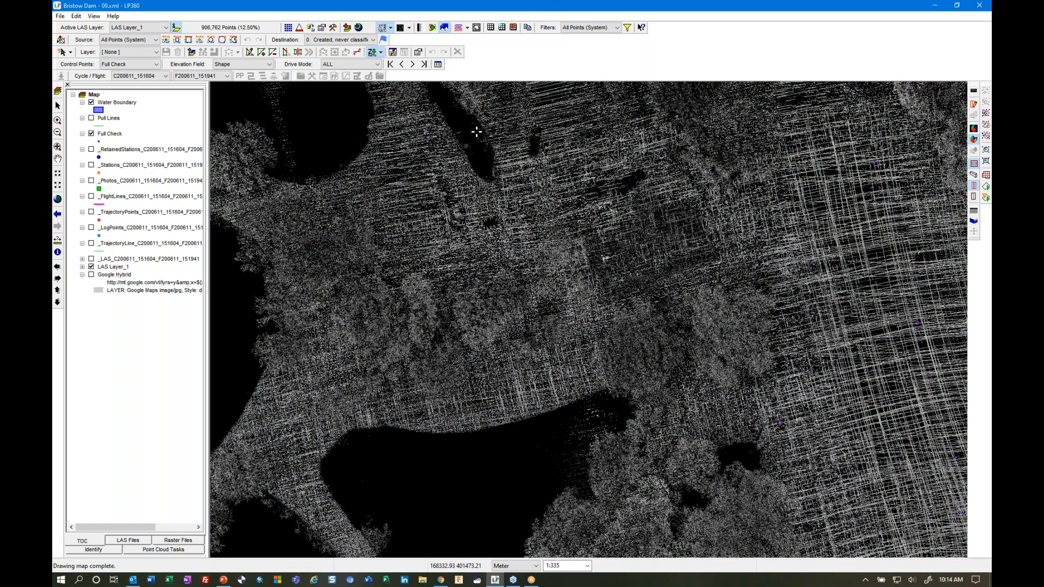
pyautogui.click(391, 28)
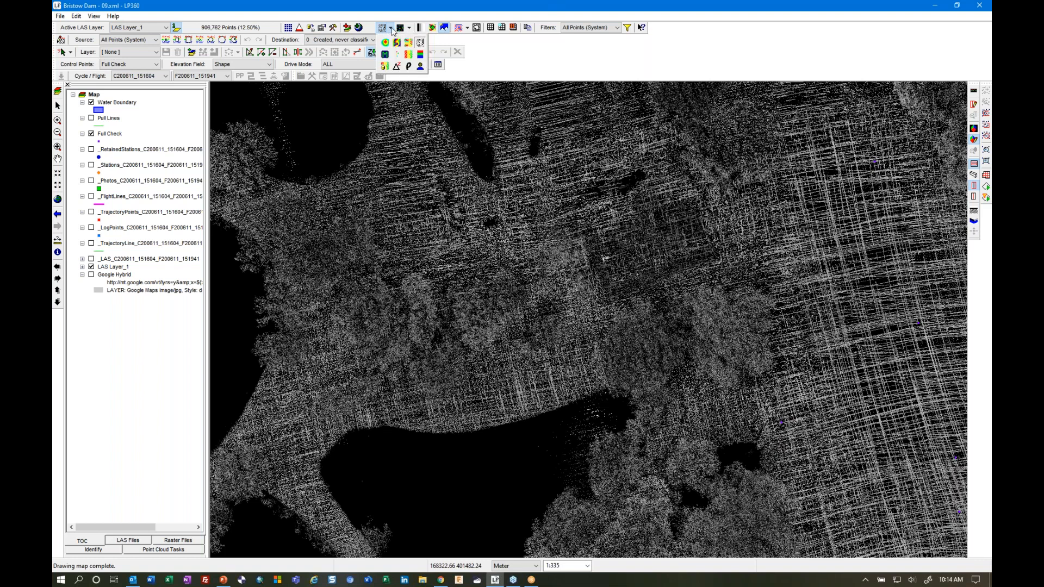
pyautogui.click(420, 54)
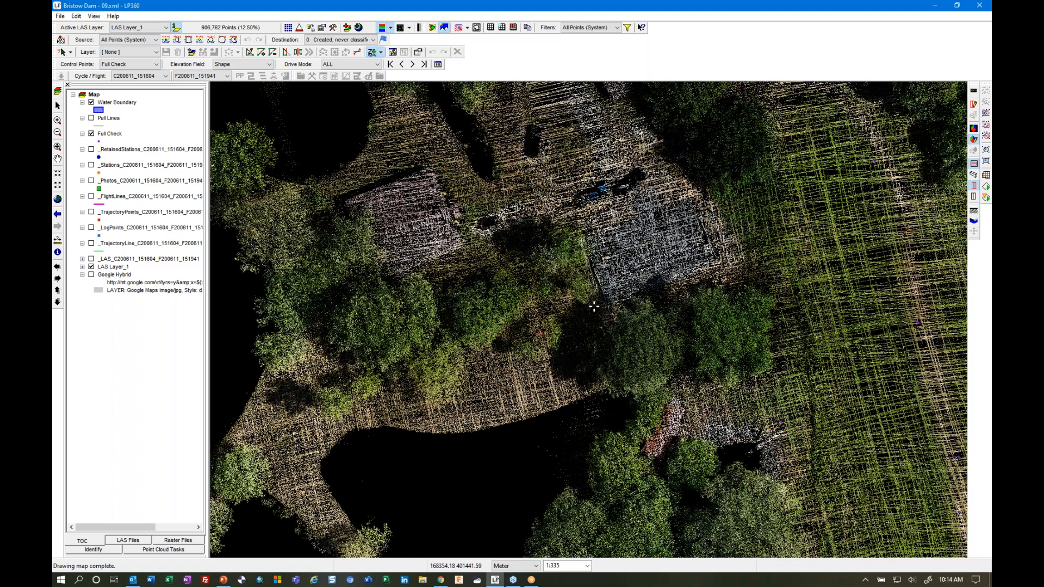
# - Set the destination class to 2 Ground and manually reclassify a small polygon of points just north of the parked vehicles
pyautogui.moveTo(596, 260); pyautogui.dragTo(589, 318, button='middle')
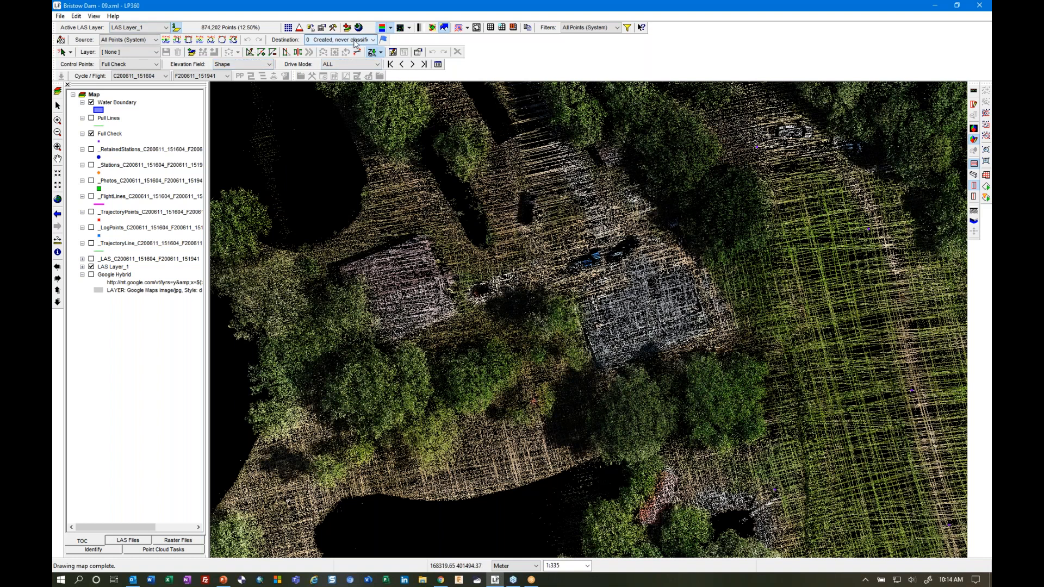
pyautogui.click(354, 43)
pyautogui.scroll(1, 353, 44)
pyautogui.click(352, 68)
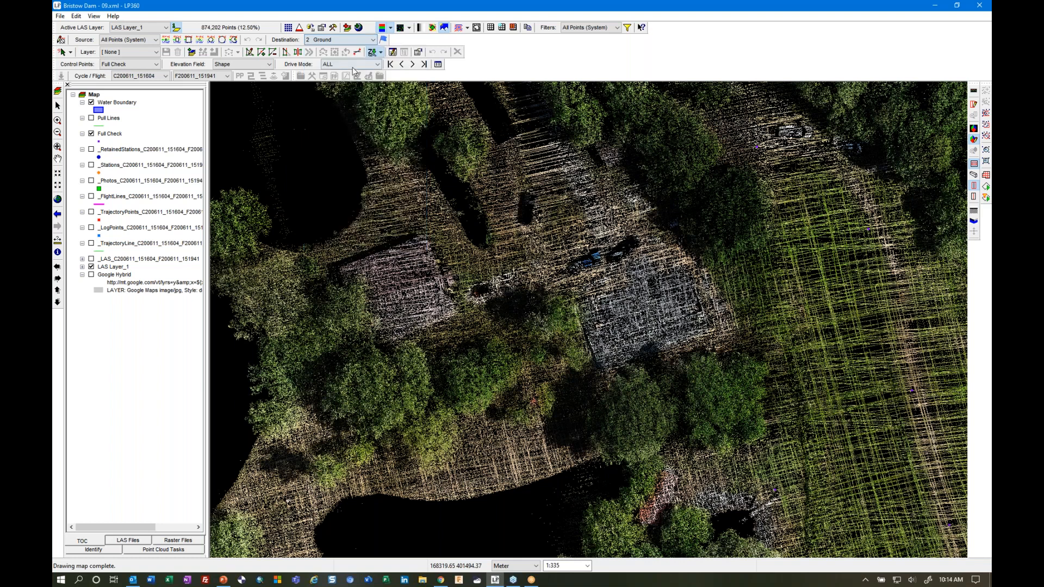
pyautogui.click(233, 40)
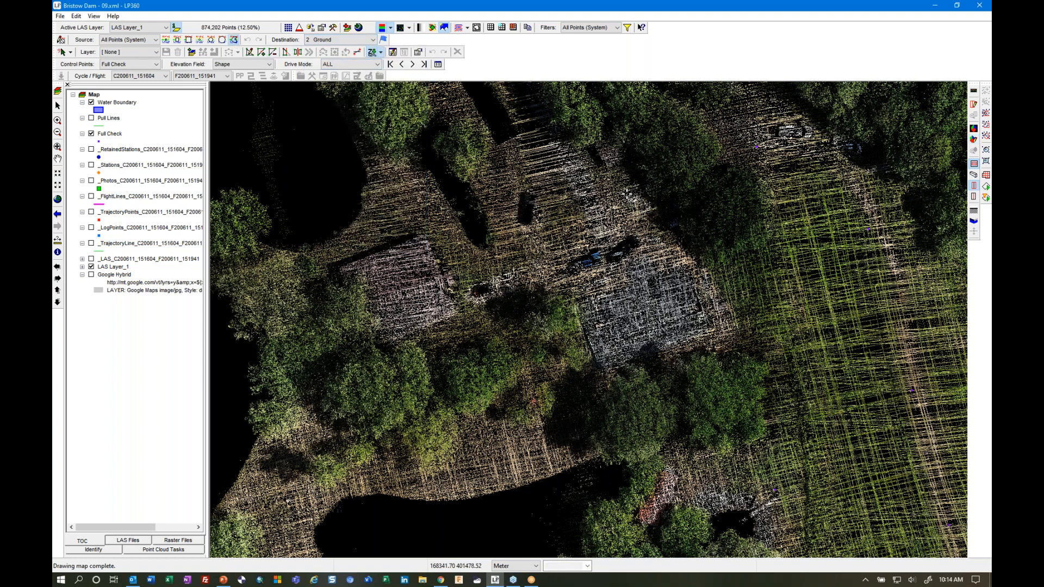
pyautogui.click(576, 209)
pyautogui.click(593, 200)
pyautogui.click(602, 209)
pyautogui.doubleClick(589, 219)
# - Check the polygon with classification colouring, undo its ground reclassification, and restore the RGB colouring
pyautogui.click(389, 27)
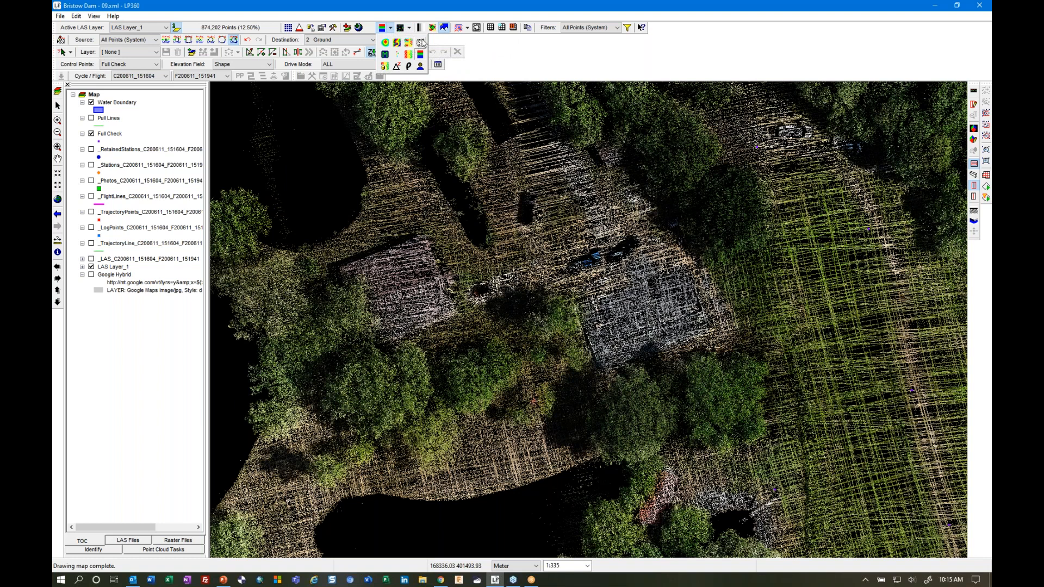
pyautogui.click(408, 43)
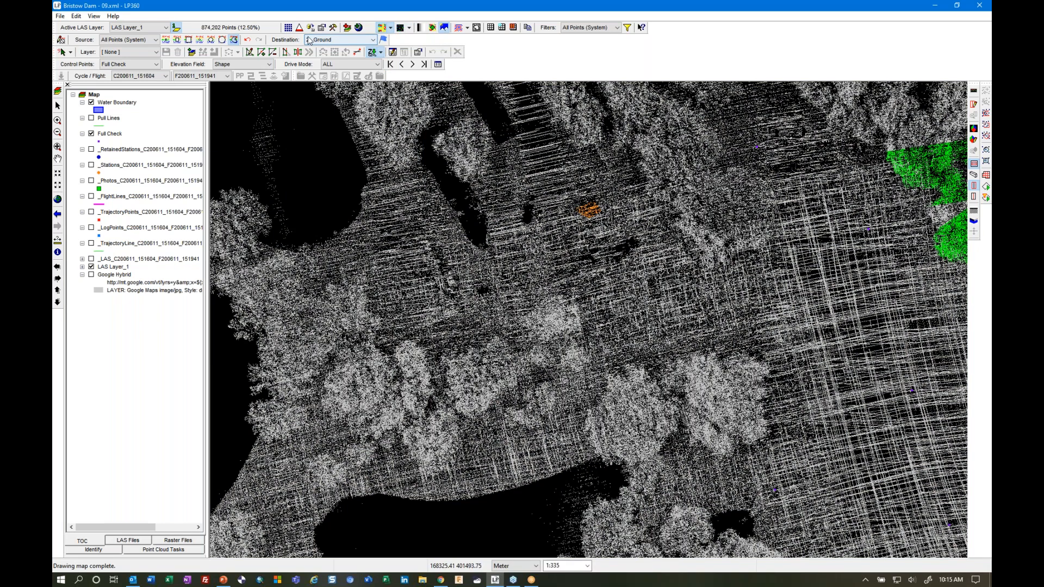
pyautogui.click(248, 40)
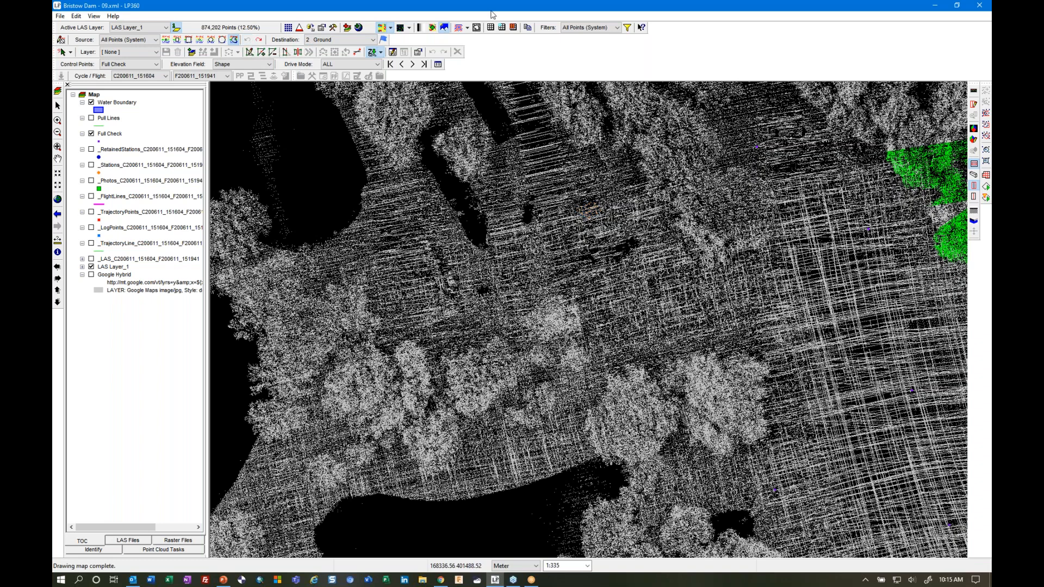
pyautogui.click(391, 28)
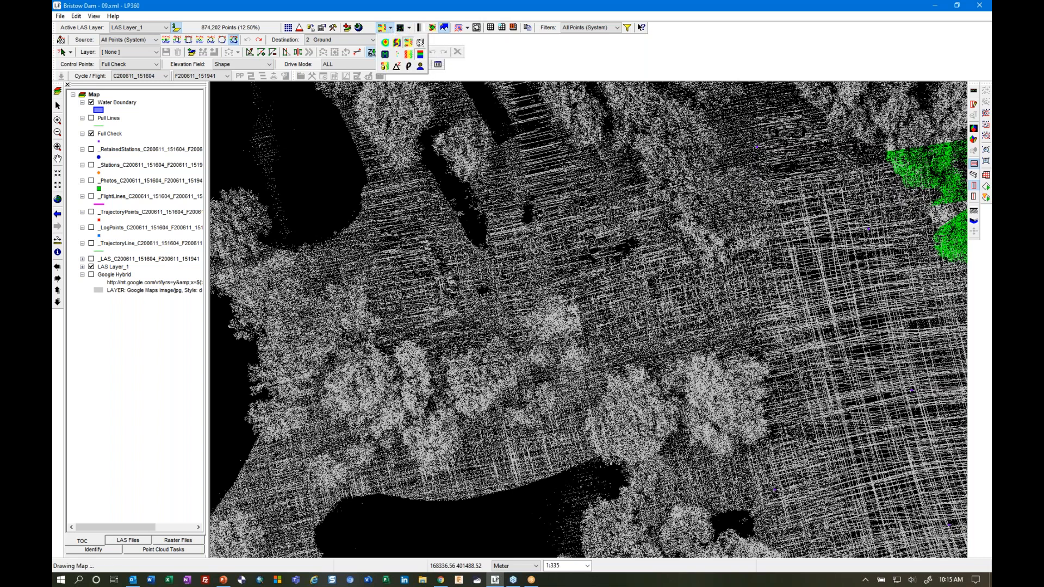
pyautogui.click(420, 54)
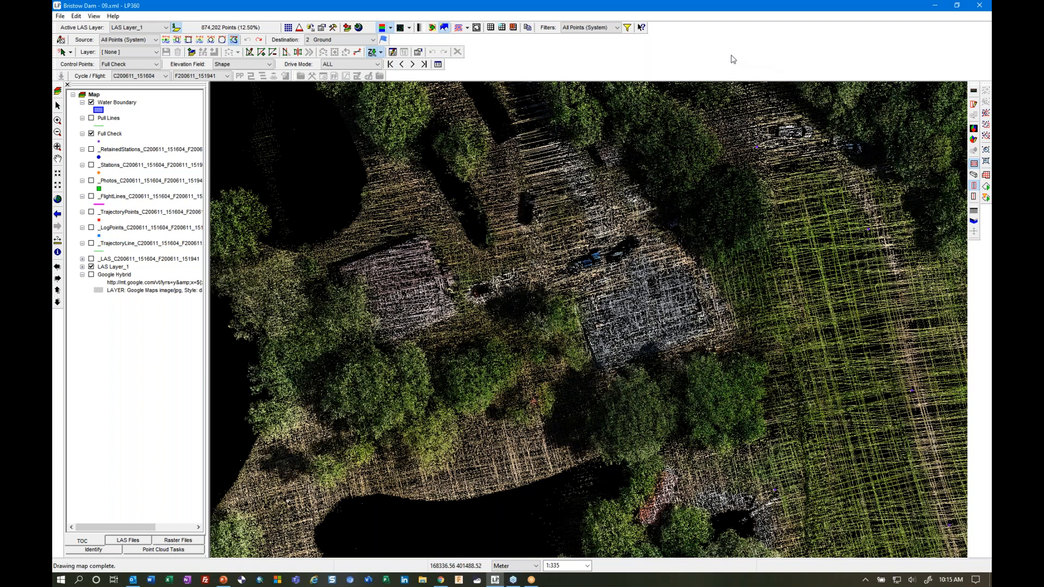
# - Review the per-class blend settings in Live View, move the dialog aside, and turn on class blending for the map
pyautogui.click(628, 28)
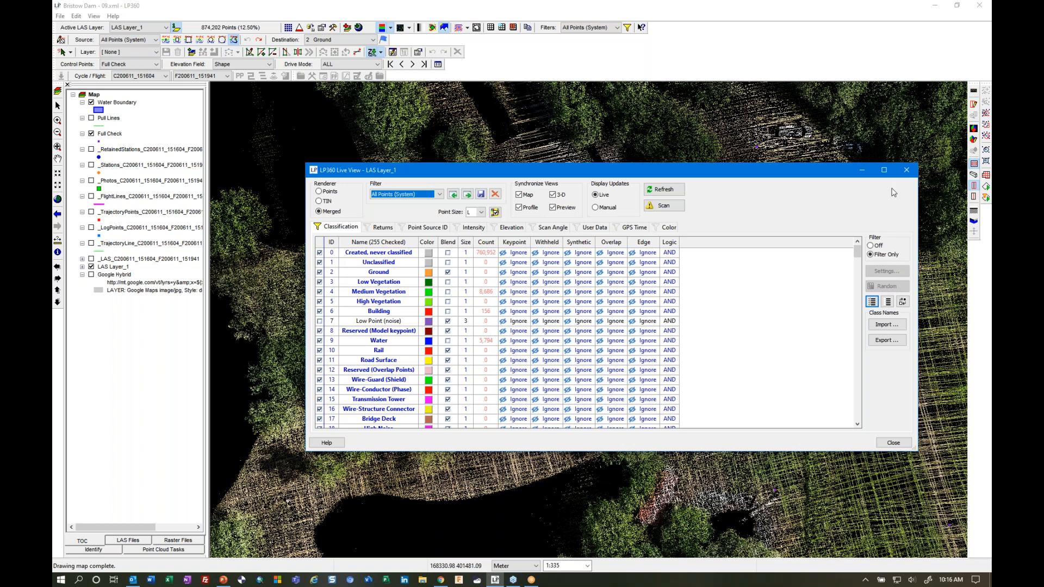
pyautogui.moveTo(722, 175); pyautogui.dragTo(991, 174)
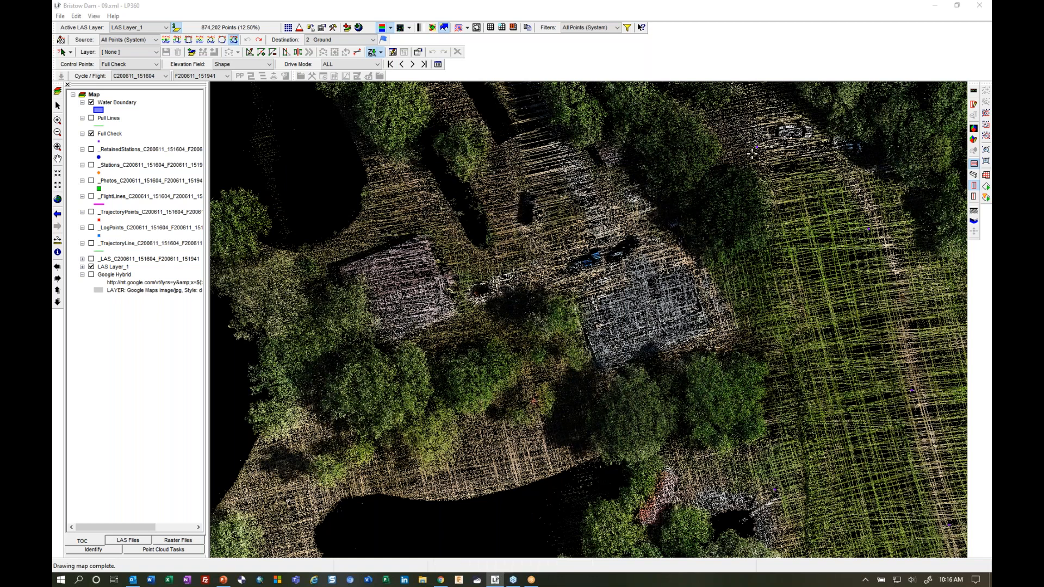
pyautogui.click(432, 28)
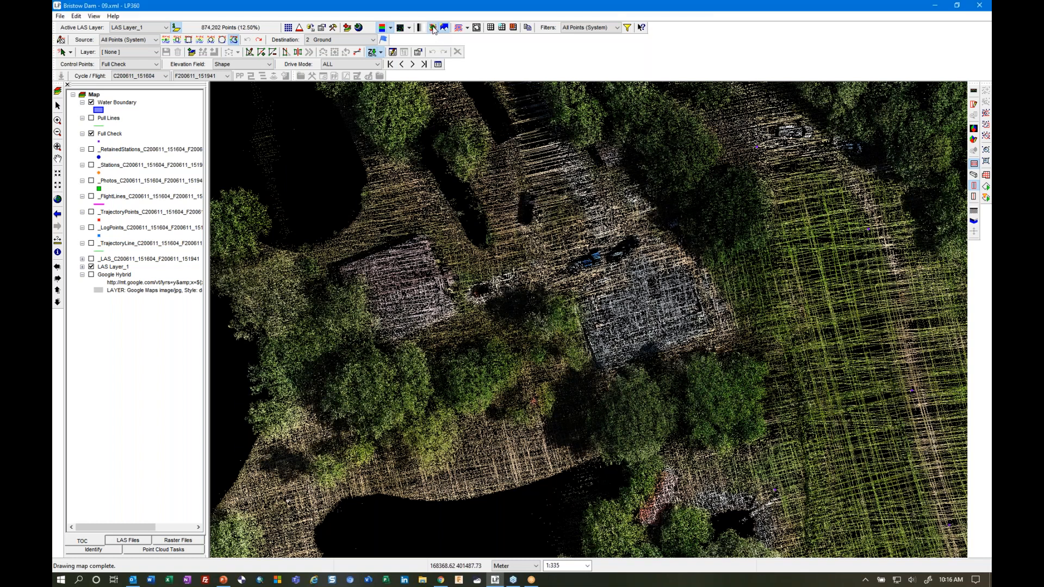
# - Run the Ground Classifier point cloud task on a rectangle around the two building pads, proceeding without undo
pyautogui.moveTo(749, 221); pyautogui.dragTo(754, 180, button='middle')
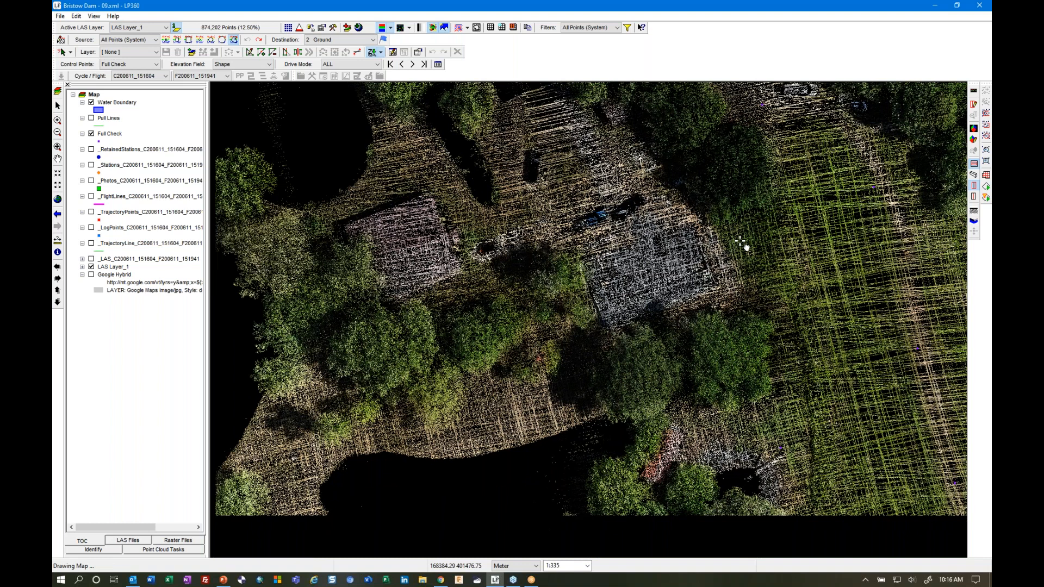
pyautogui.scroll(-2, 745, 246)
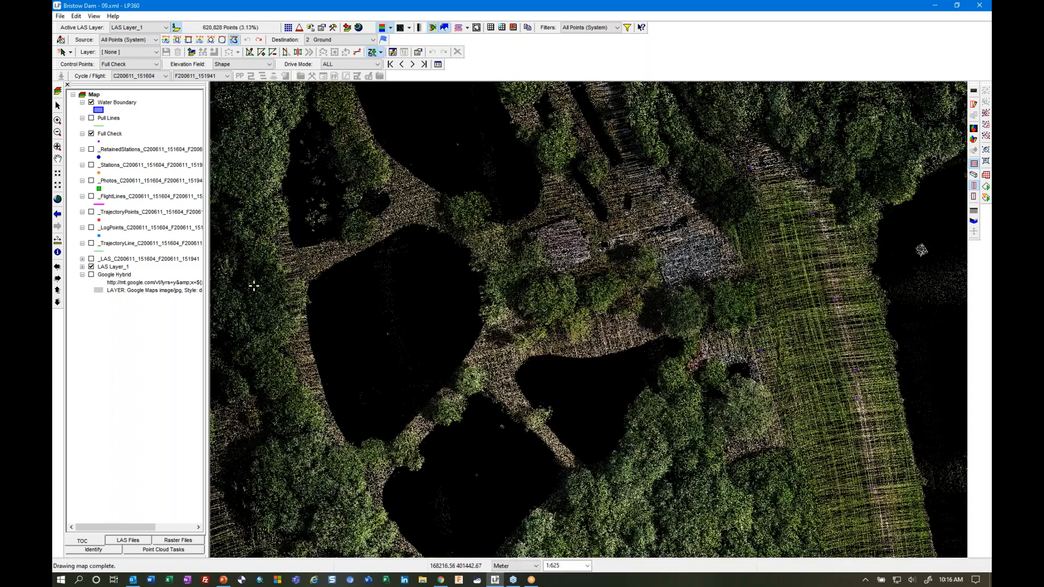
pyautogui.click(183, 549)
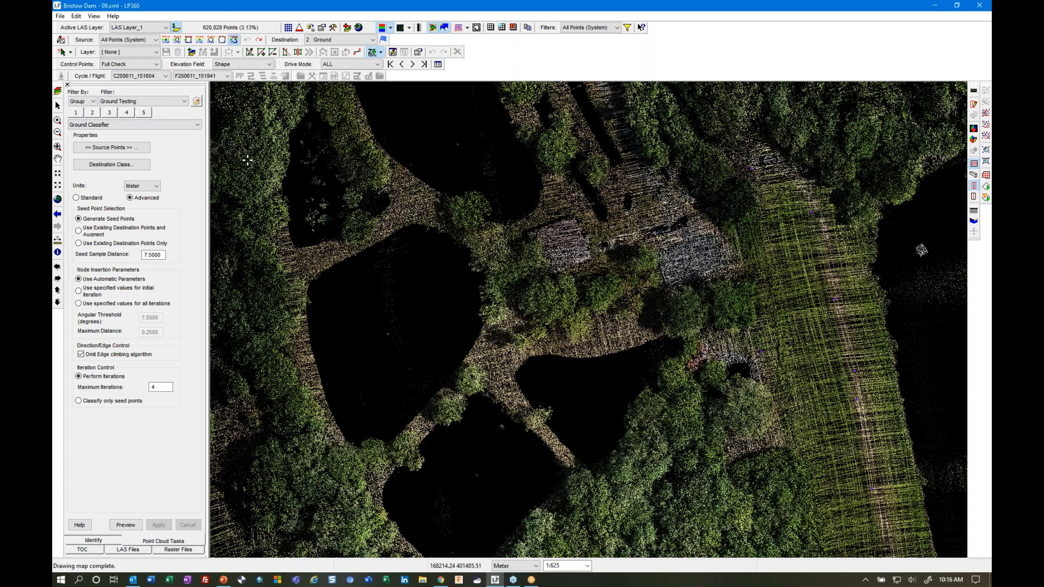
pyautogui.click(987, 126)
pyautogui.moveTo(723, 356); pyautogui.dragTo(728, 357)
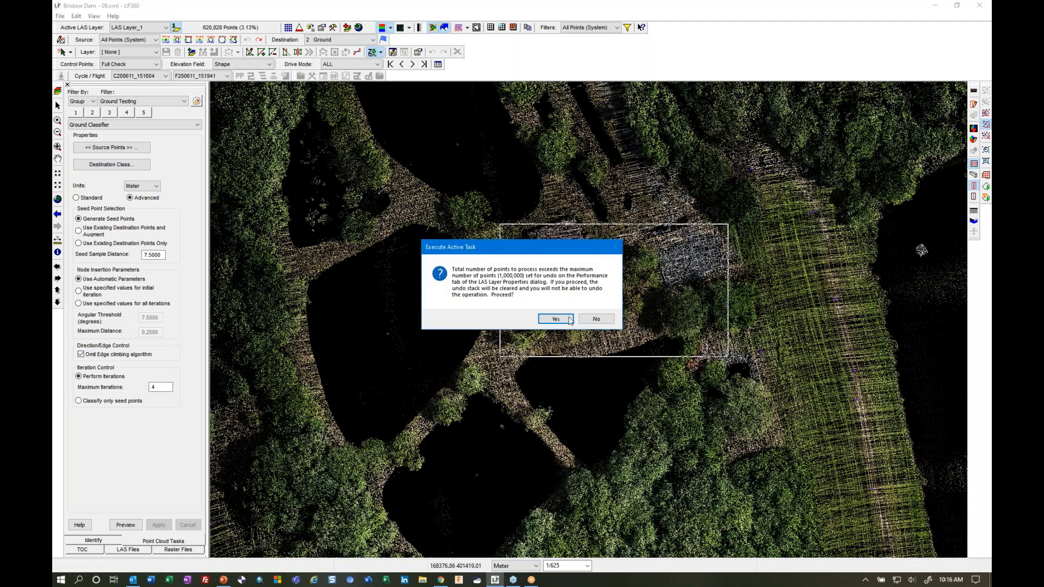
pyautogui.click(568, 321)
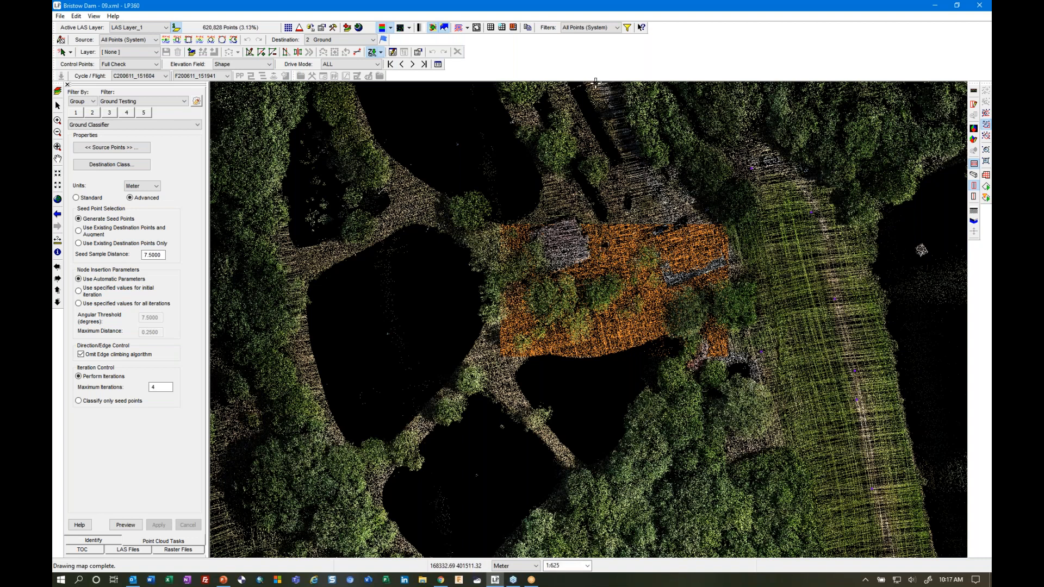
# - Toggle class blending off and on to compare the classified ground with the RGB points, leaving it off
pyautogui.click(433, 27)
pyautogui.click(433, 27)
pyautogui.click(433, 29)
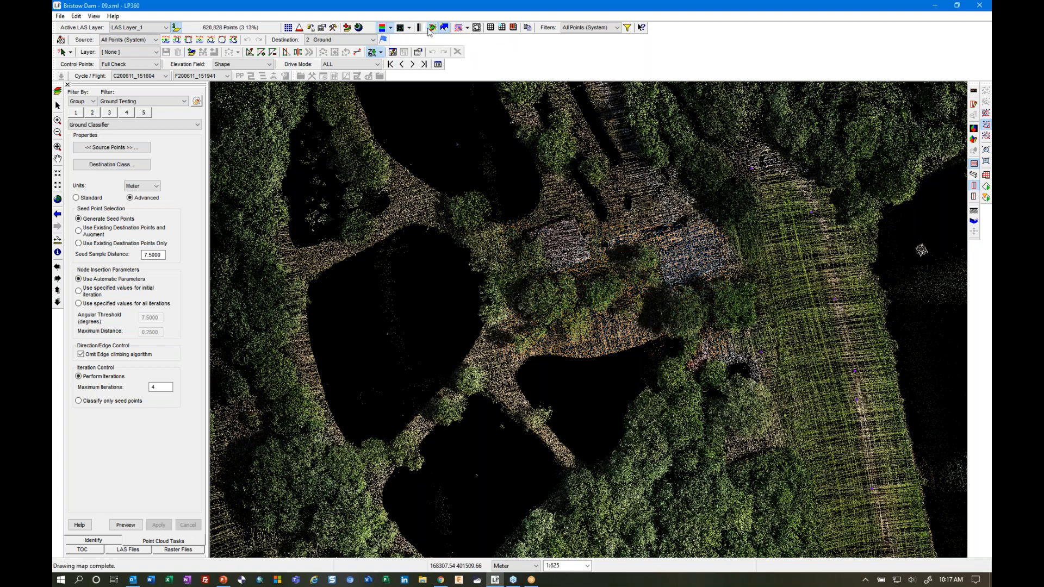
# - Colour the points by elevation and turn class blending on over the classified ground
pyautogui.click(391, 28)
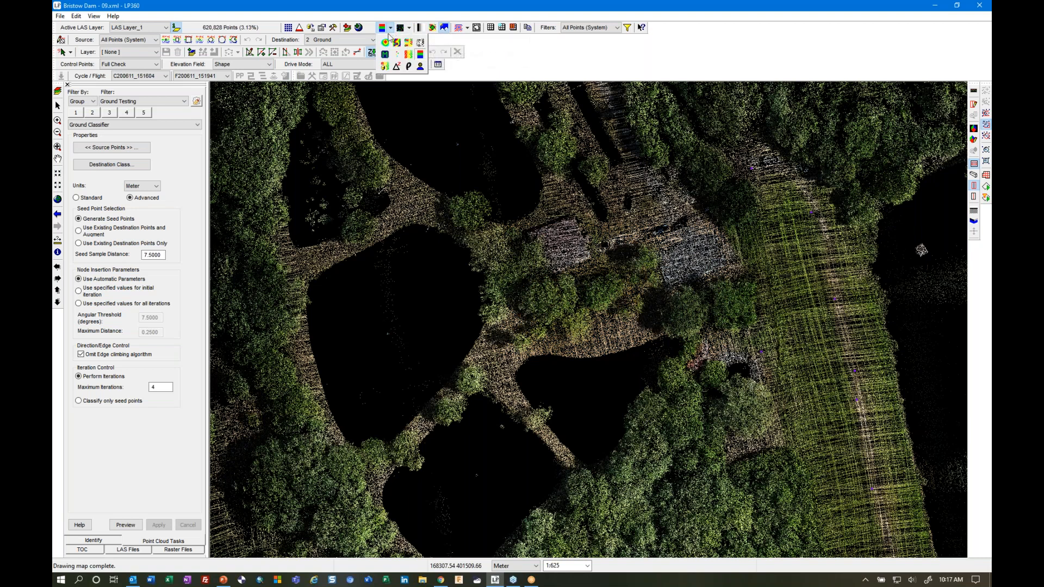
pyautogui.click(385, 43)
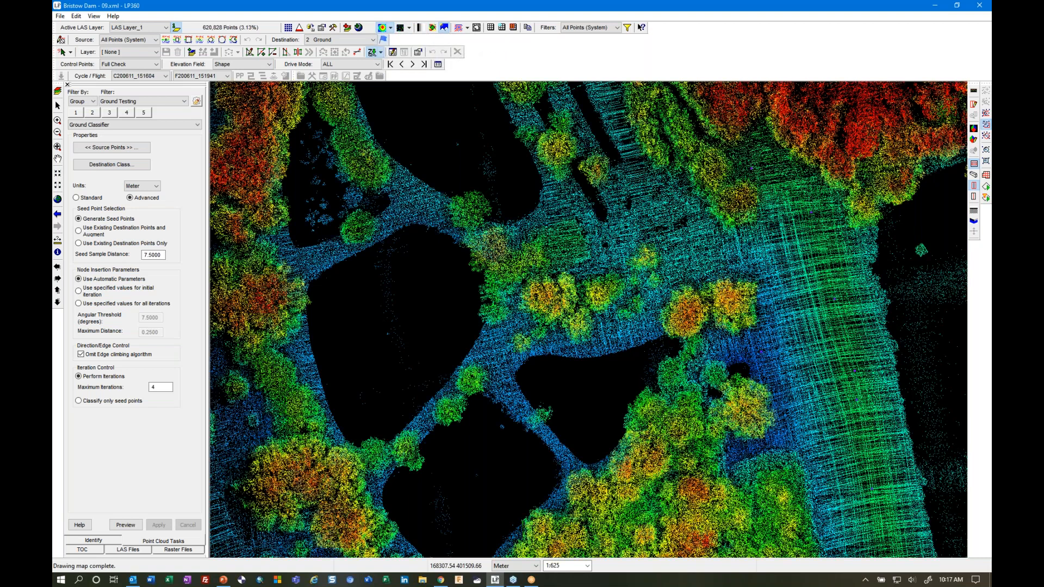
pyautogui.click(436, 31)
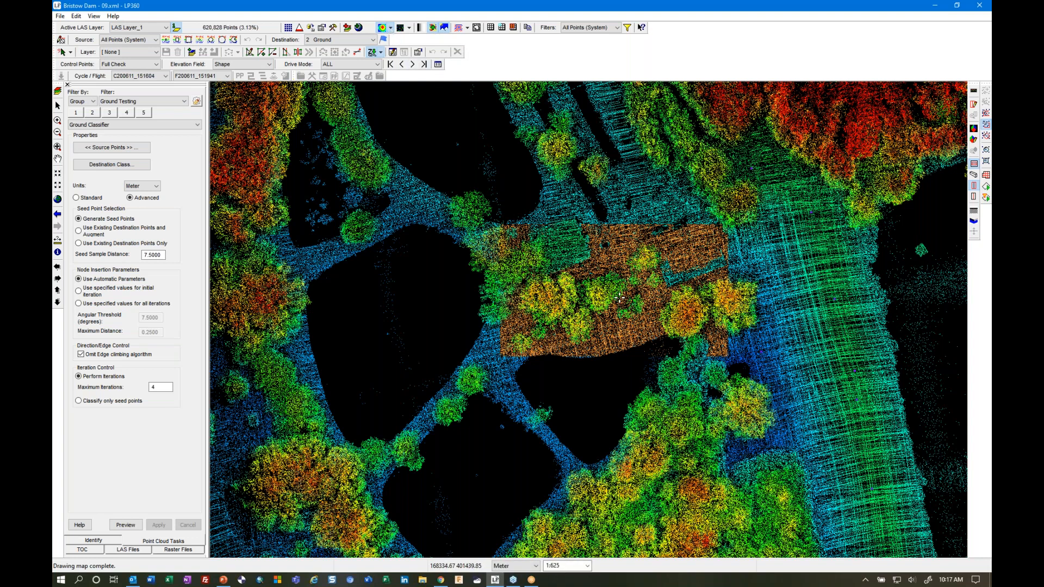
# - Enable blending for the Building and Water classes in Live View and move the dialog off the map
pyautogui.moveTo(726, 272); pyautogui.dragTo(560, 252, button='middle')
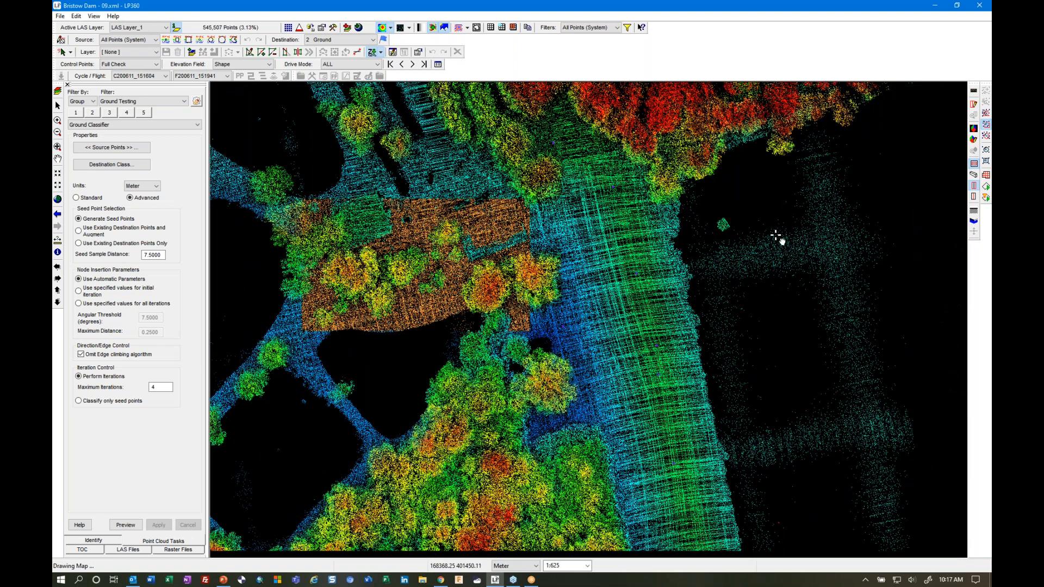
pyautogui.click(627, 29)
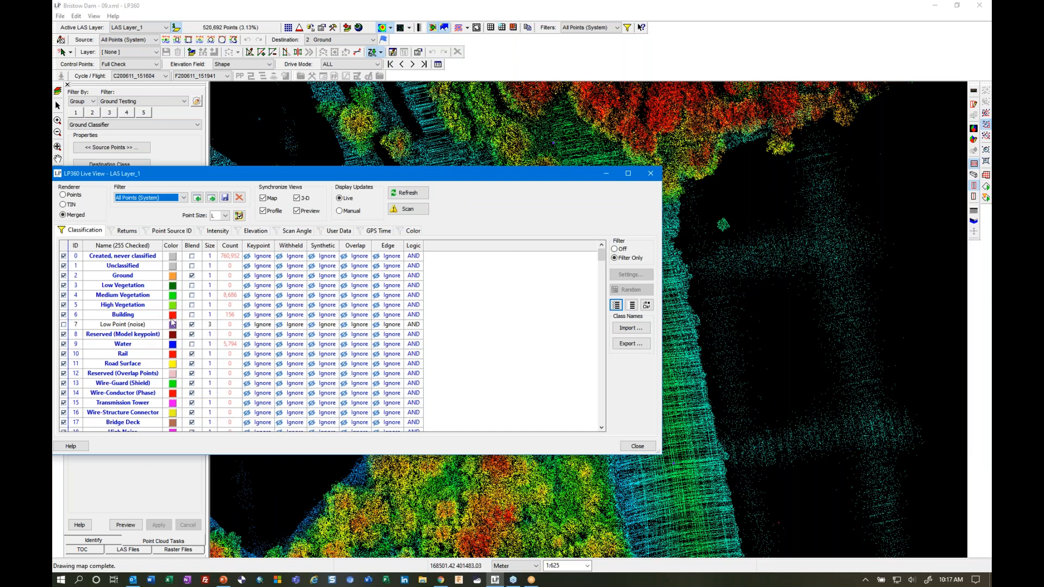
pyautogui.click(191, 315)
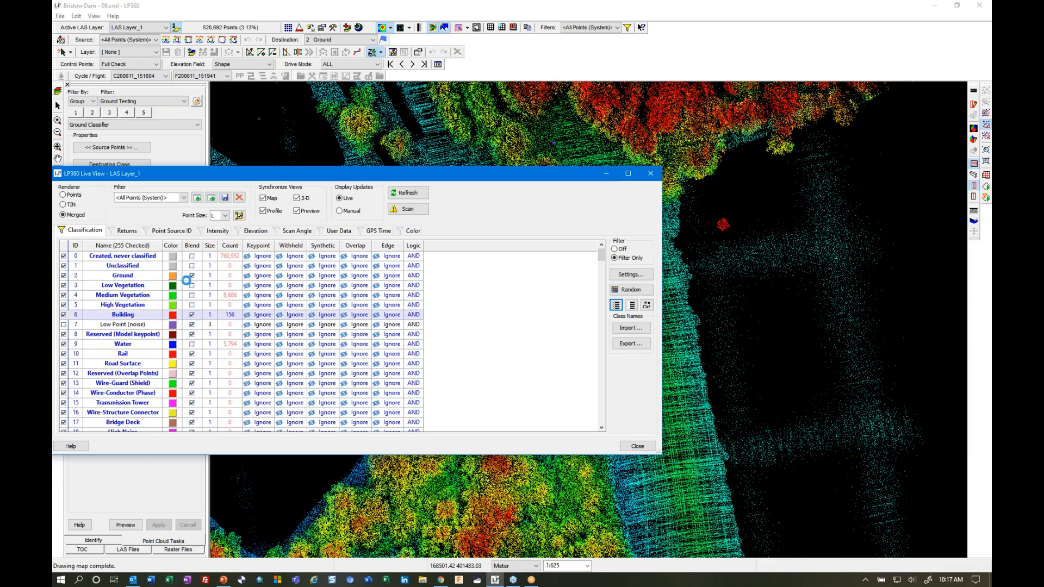
pyautogui.click(192, 345)
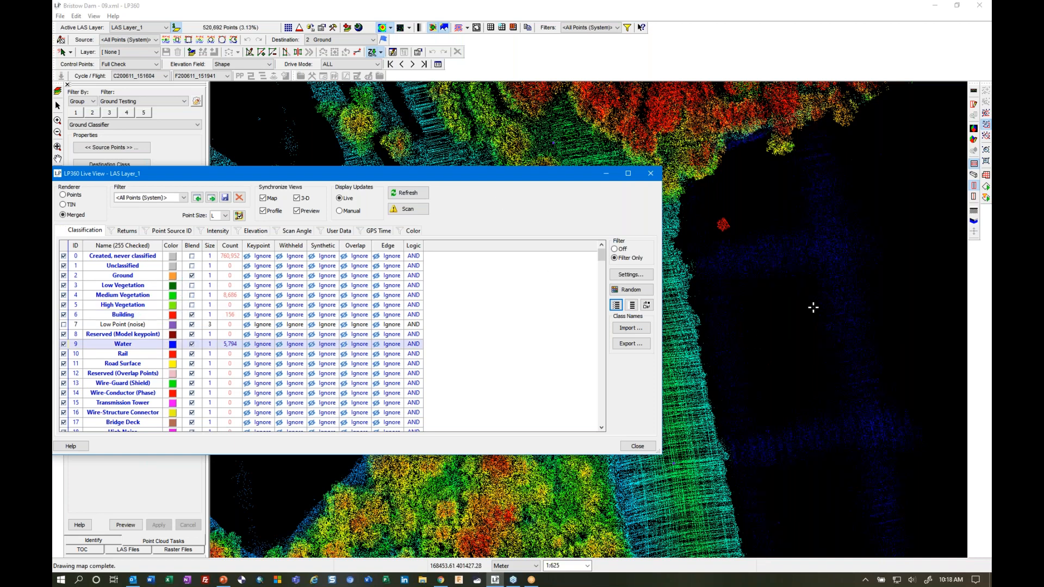
pyautogui.moveTo(530, 173); pyautogui.dragTo(991, 231)
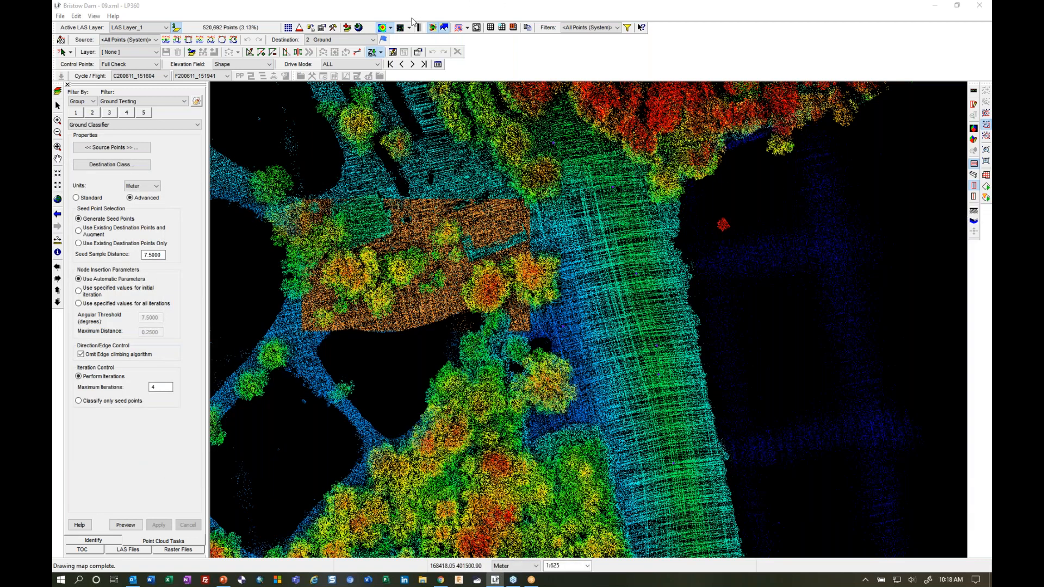
# - Draw a profile with a depth of .5 across the classified rectangle to the dam slope, and show its full terrain section
pyautogui.click(432, 27)
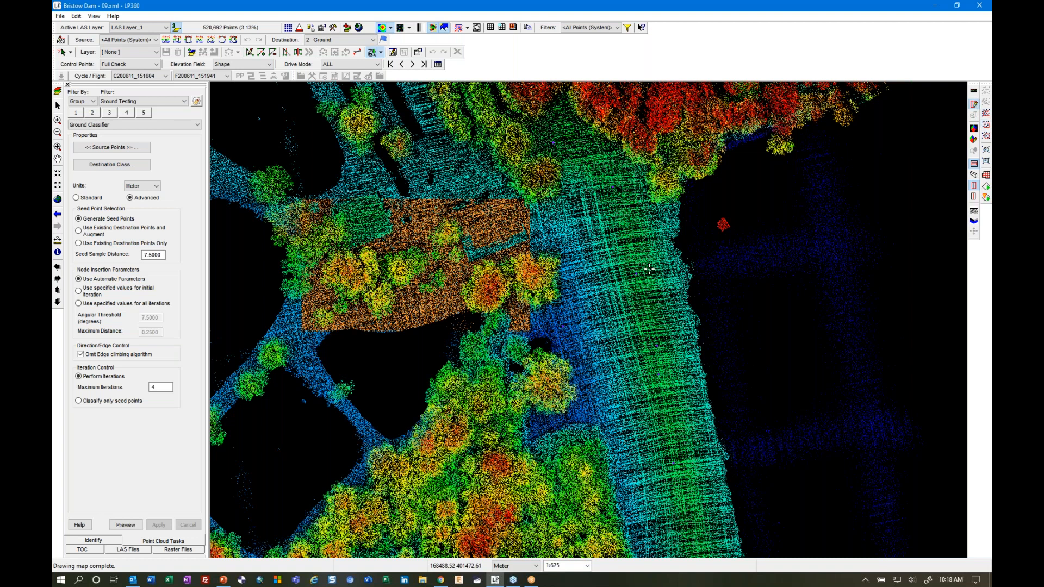
pyautogui.click(304, 270)
pyautogui.click(589, 272)
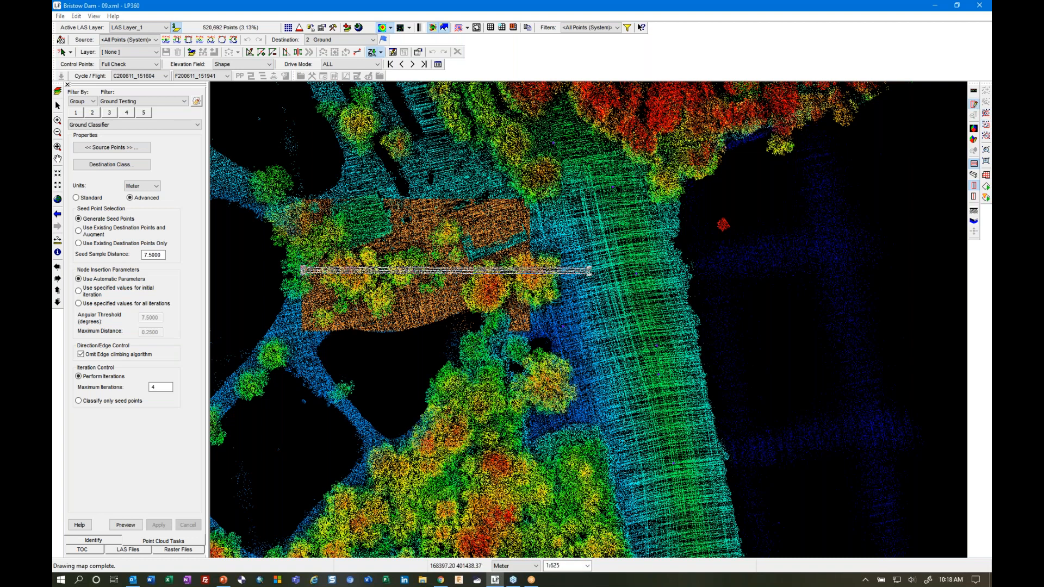
pyautogui.press('BackSpace')
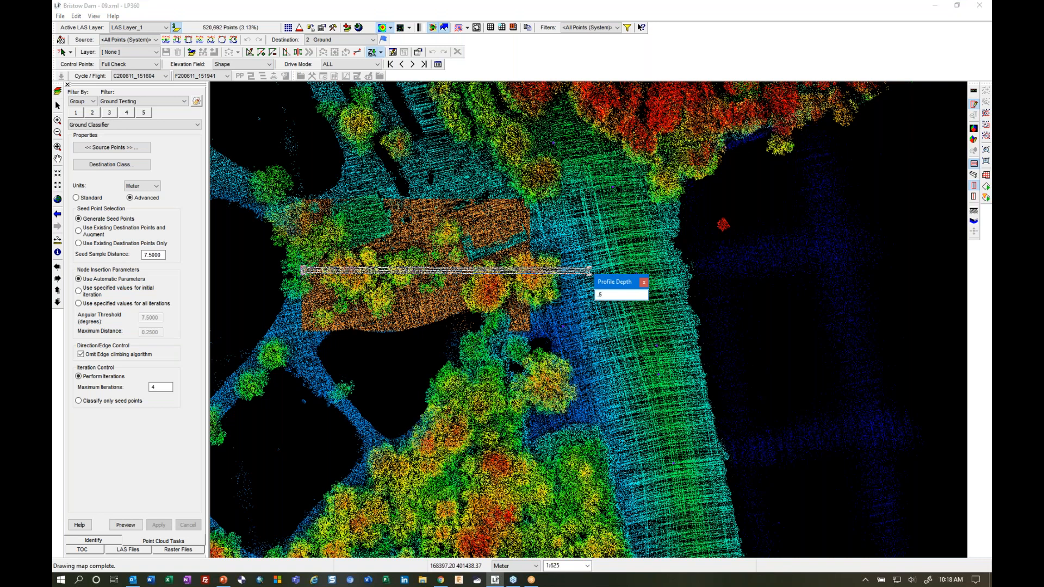
pyautogui.press('Return')
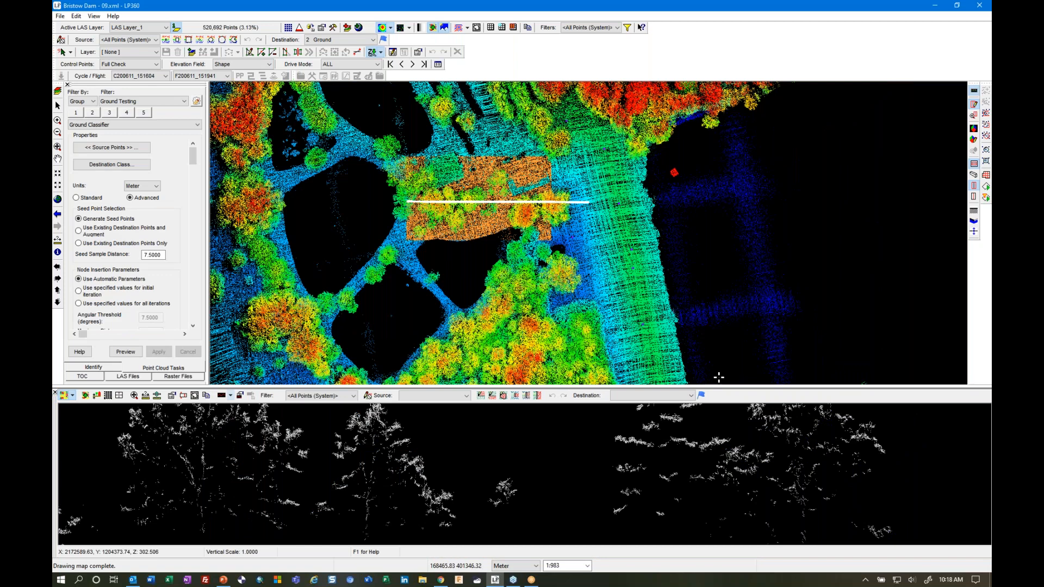
pyautogui.moveTo(578, 471); pyautogui.dragTo(579, 454, button='right')
pyautogui.scroll(-1, 579, 454)
pyautogui.moveTo(570, 479); pyautogui.dragTo(569, 468, button='middle')
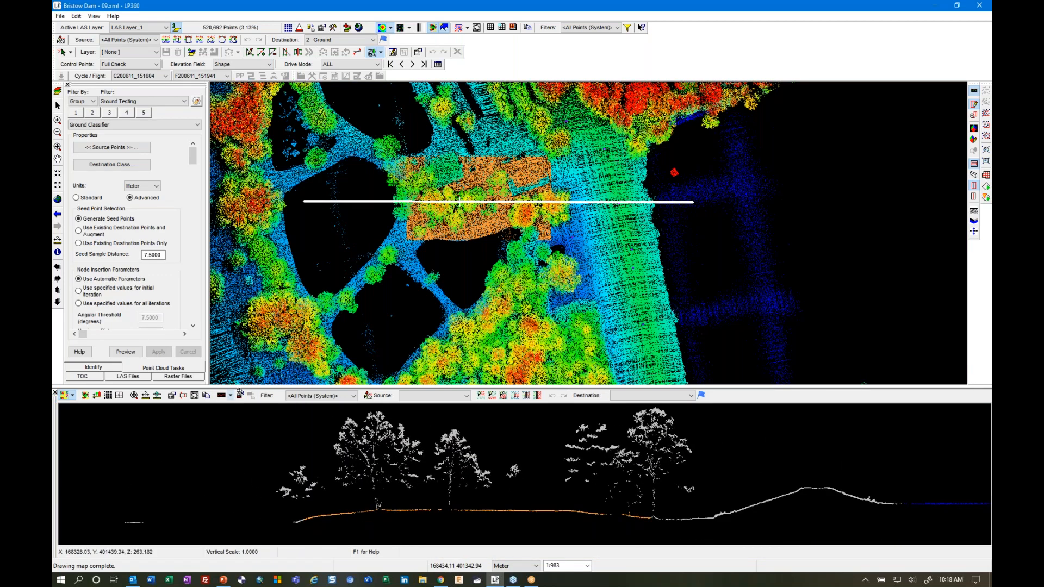
# - Colour the profile points by RGB and turn on class blending in the profile view
pyautogui.click(73, 396)
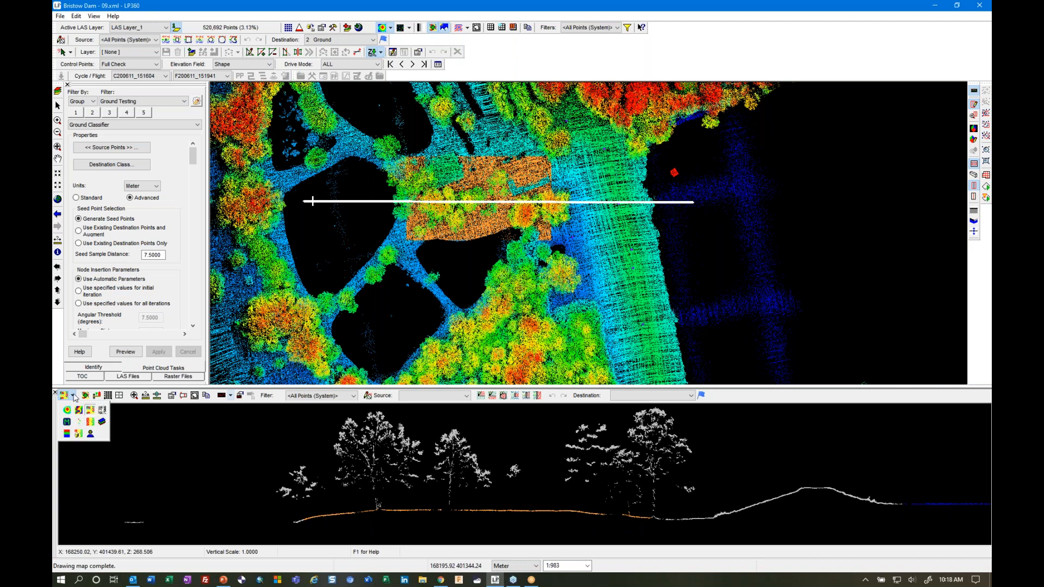
pyautogui.click(67, 434)
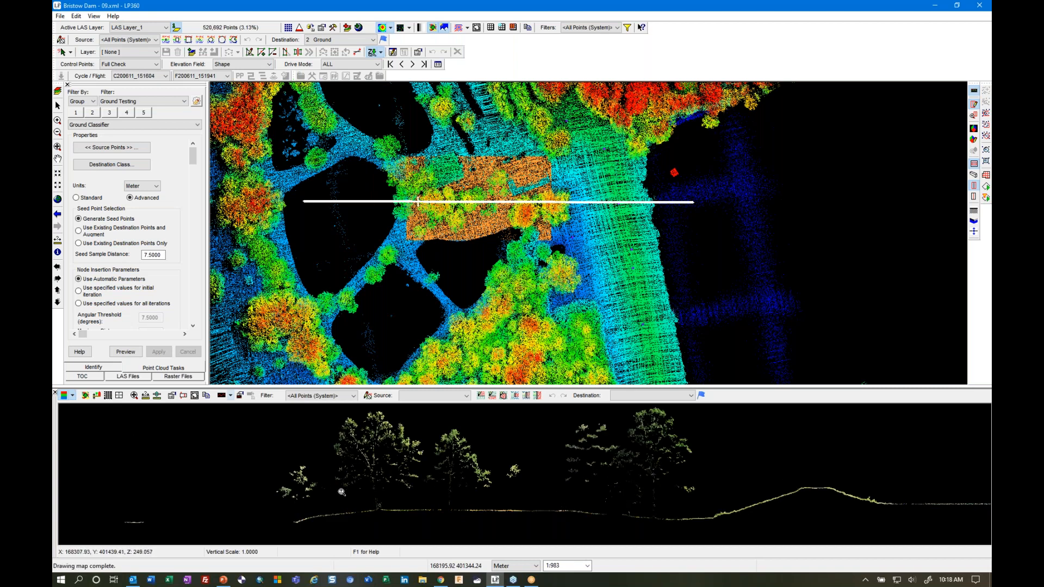
pyautogui.click(85, 395)
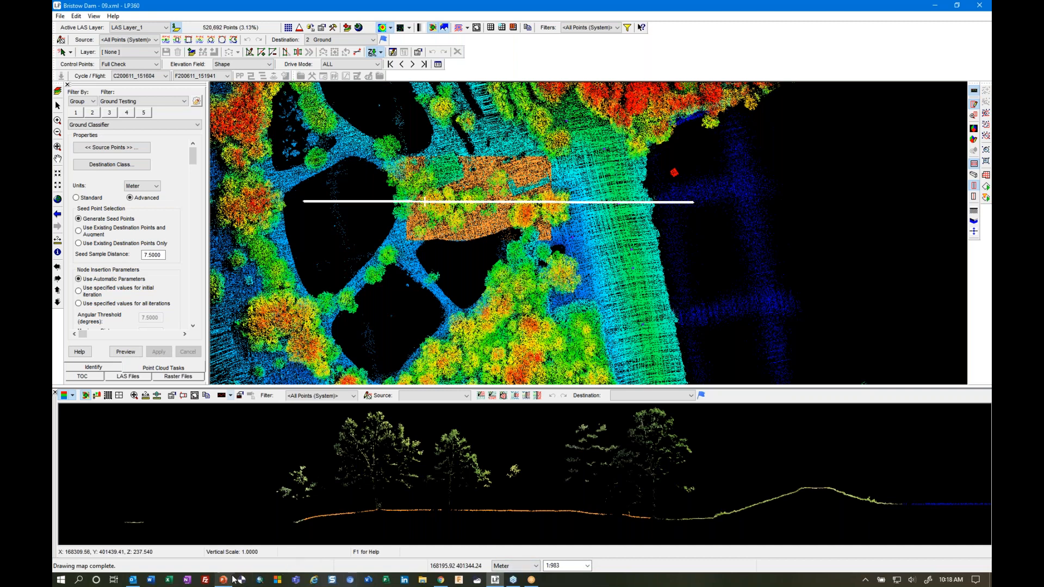
# - Switch to the PowerPoint presentation and start the slide show from the Debiasing Point Cloud Data slide
pyautogui.moveTo(223, 581)
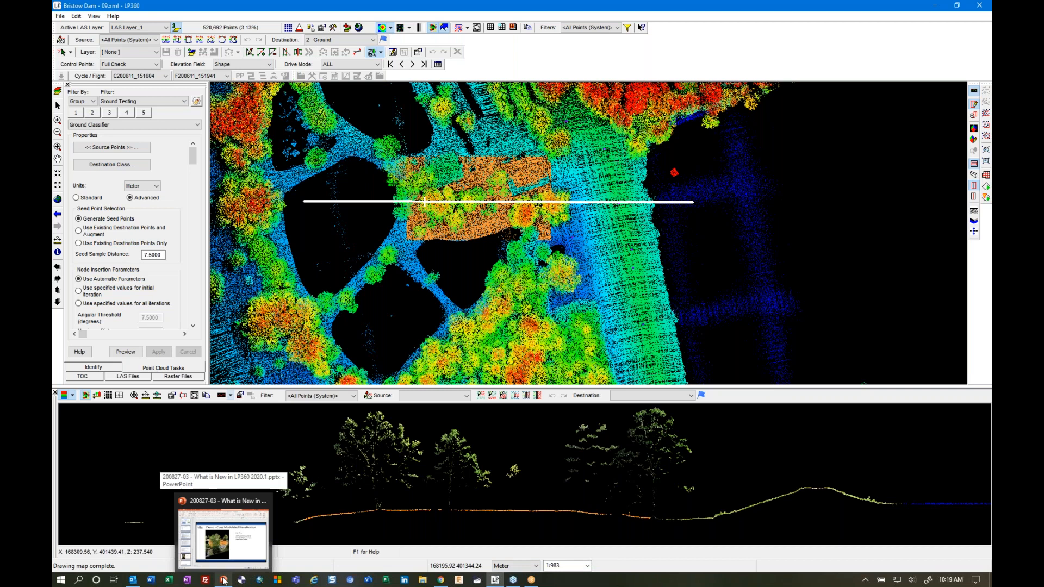
pyautogui.click(223, 581)
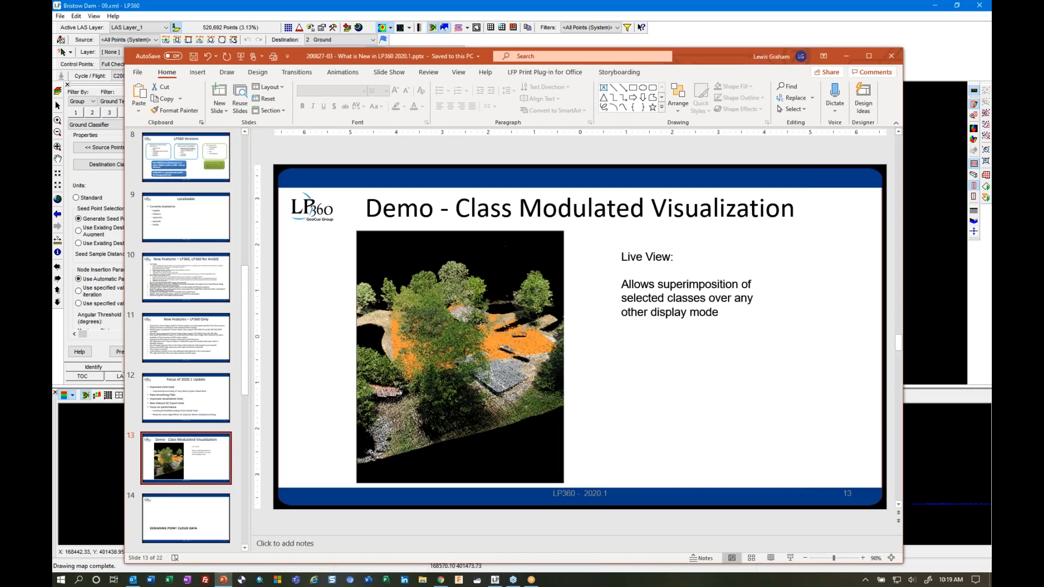
pyautogui.click(179, 519)
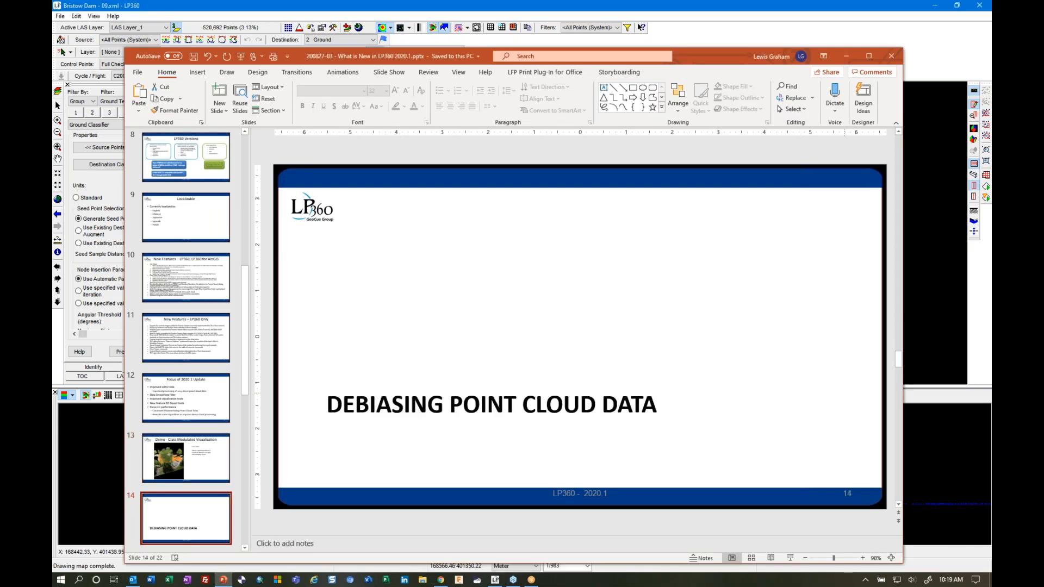
pyautogui.click(790, 559)
pyautogui.click(790, 468)
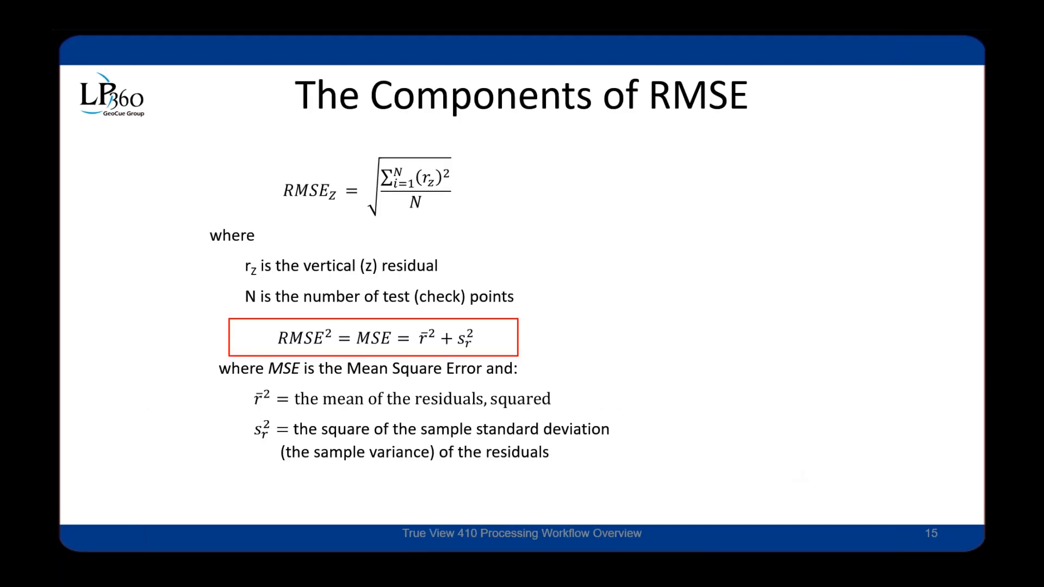
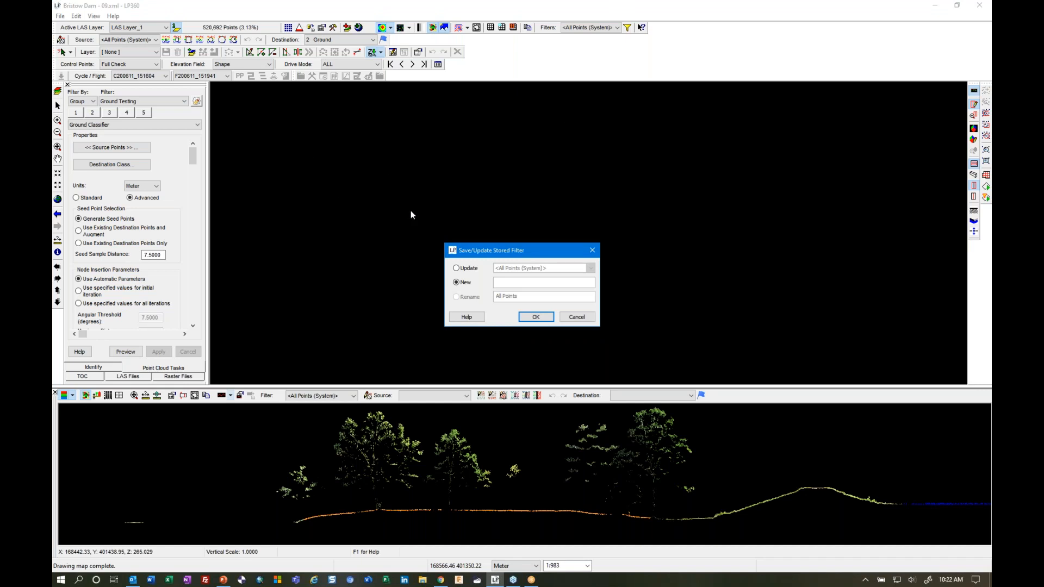
# - Save the changed filter by updating the stored All Points (System) filter
pyautogui.click(456, 268)
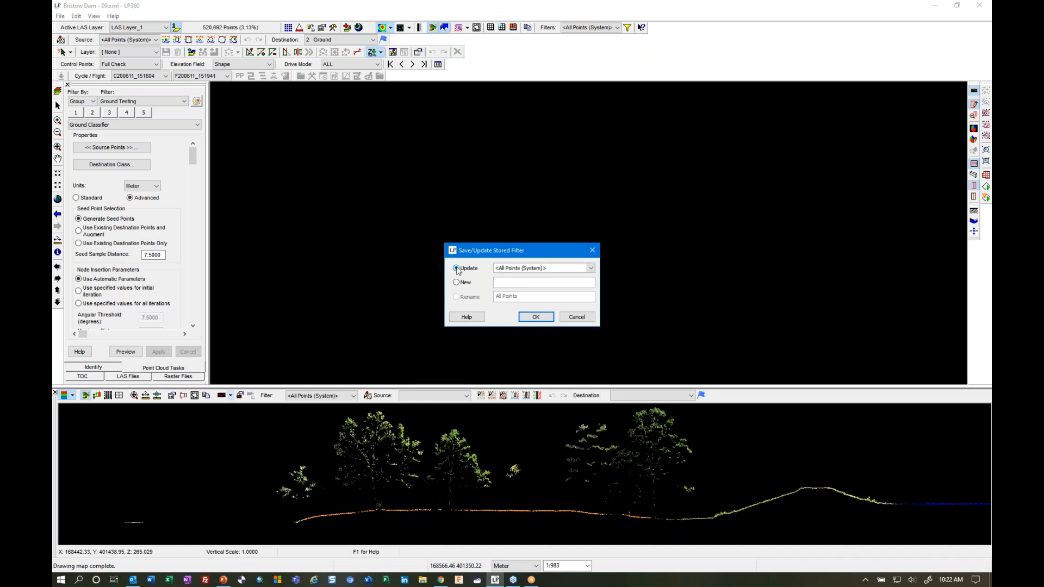
pyautogui.click(536, 317)
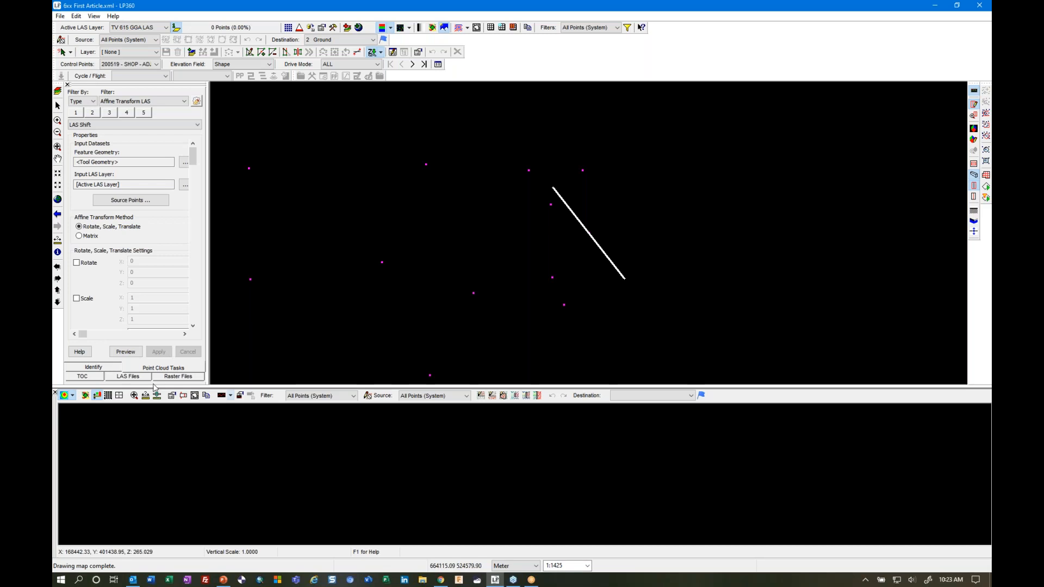
# - Check the layer list, the LAS files and the control point layout of the 6xx First Article project
pyautogui.click(81, 375)
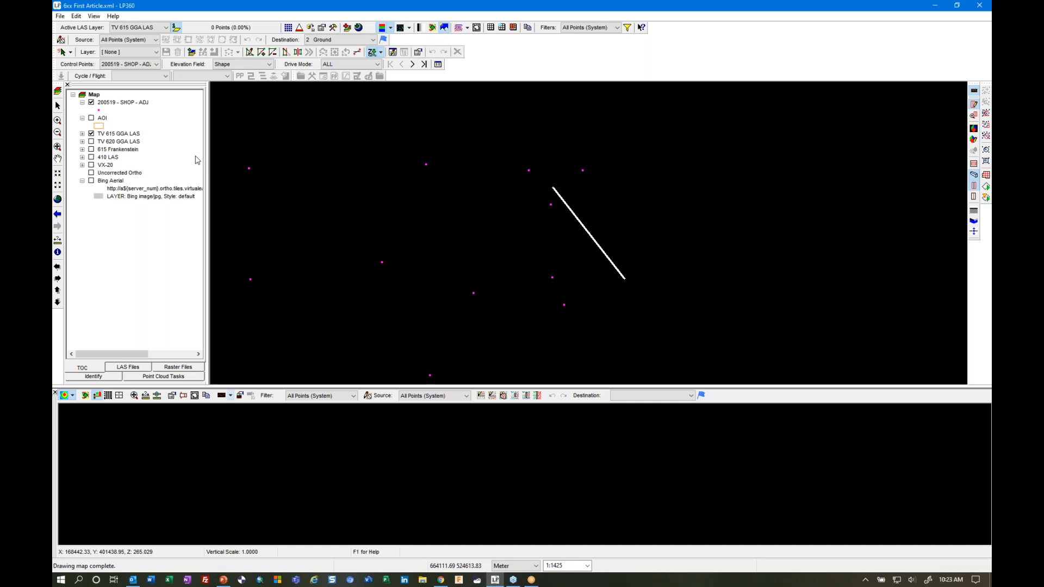
pyautogui.scroll(-1, 198, 160)
pyautogui.scroll(-5, 430, 180)
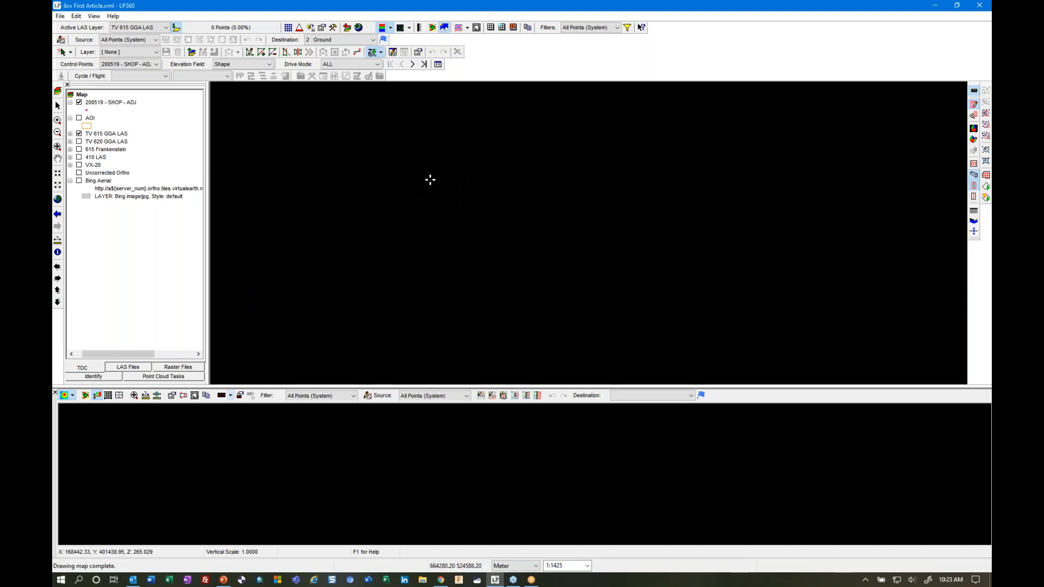
pyautogui.moveTo(430, 180); pyautogui.dragTo(570, 179, button='middle')
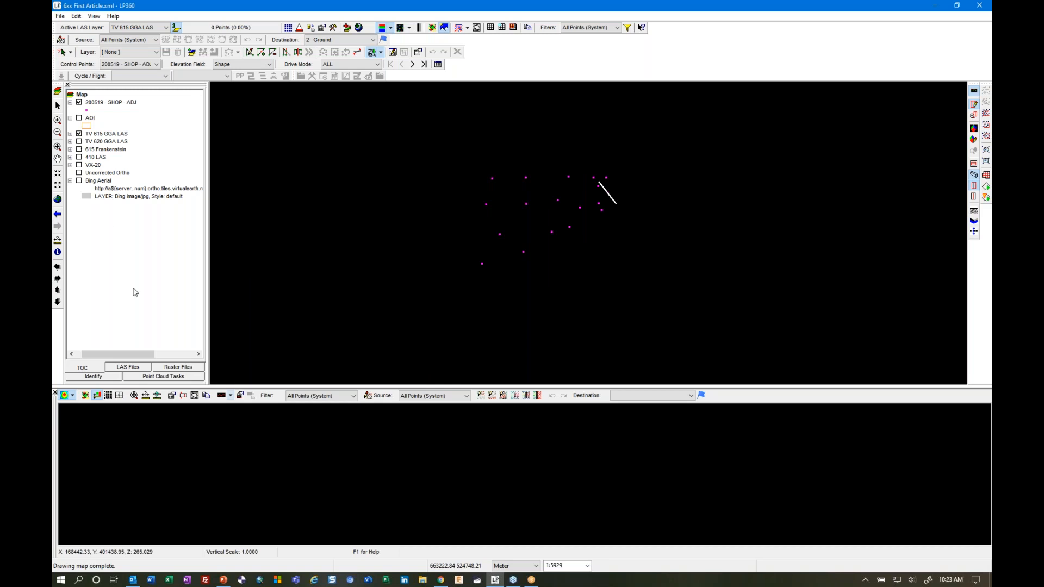
pyautogui.click(132, 368)
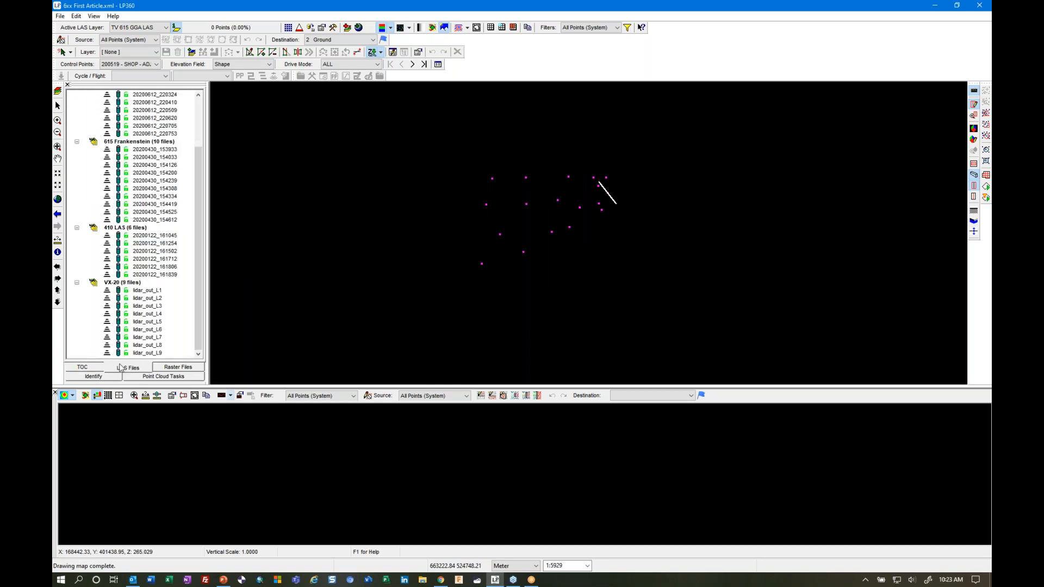
pyautogui.click(90, 368)
pyautogui.moveTo(408, 254); pyautogui.dragTo(396, 287, button='middle')
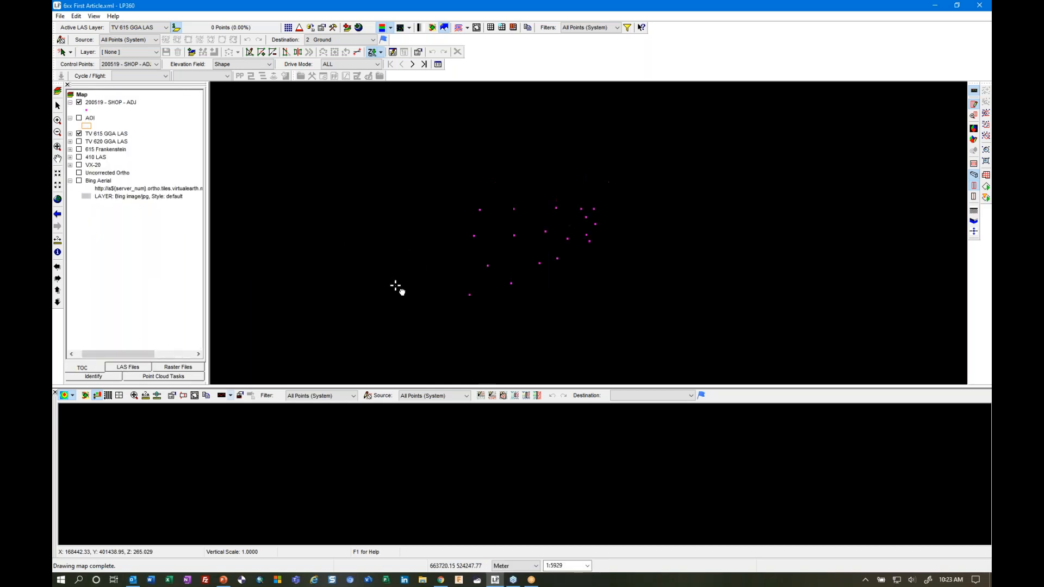
# - Try to display the TV 615 GGA LAS points by reapplying RGB colouring and the All Points (System) filter
pyautogui.click(382, 25)
pyautogui.click(599, 28)
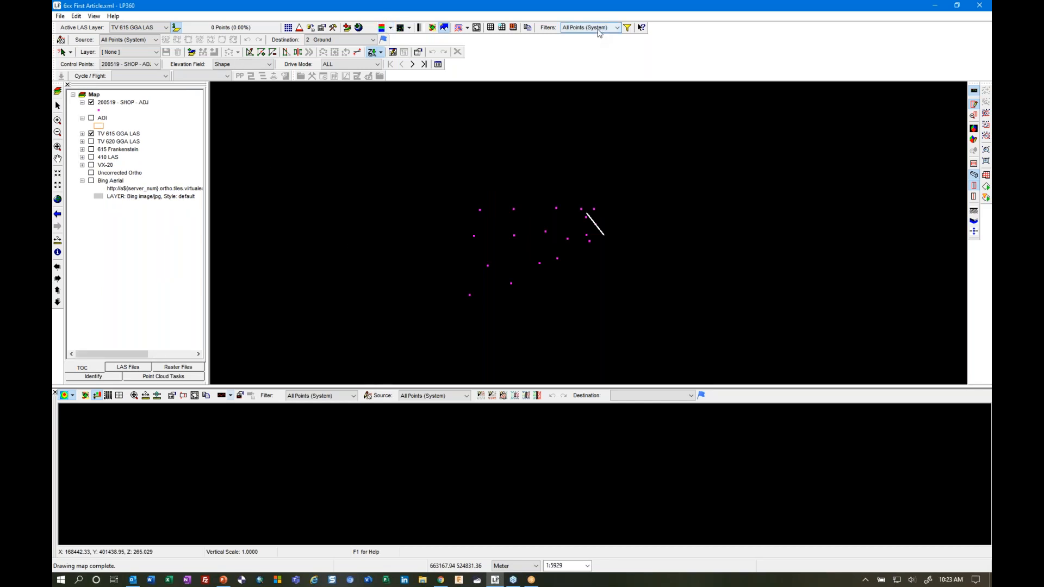
pyautogui.click(603, 38)
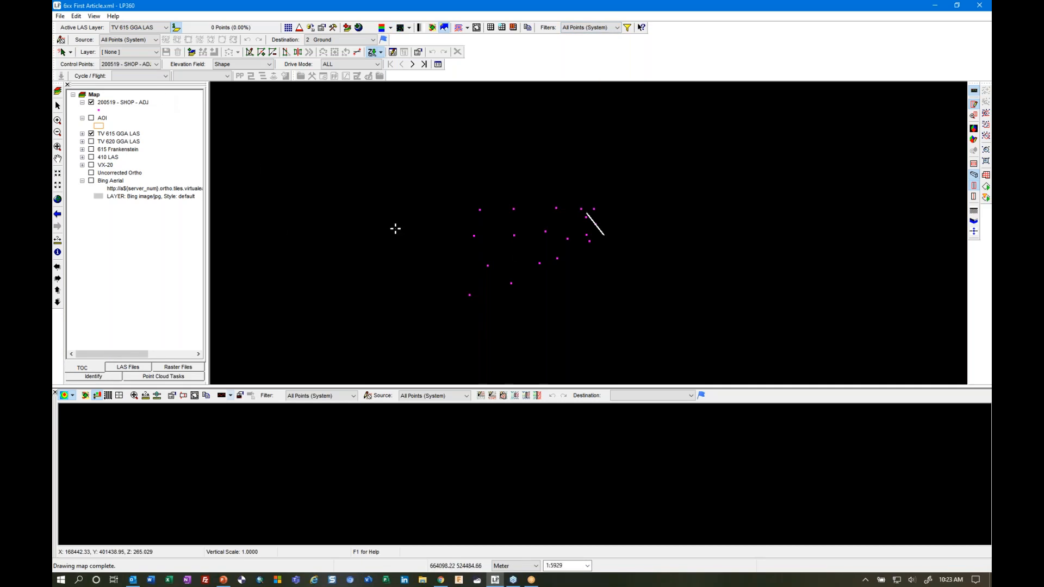
# - Turn on the Bing Aerial background and zoom to the TV 615 GGA LAS layer
pyautogui.click(91, 181)
pyautogui.rightClick(121, 137)
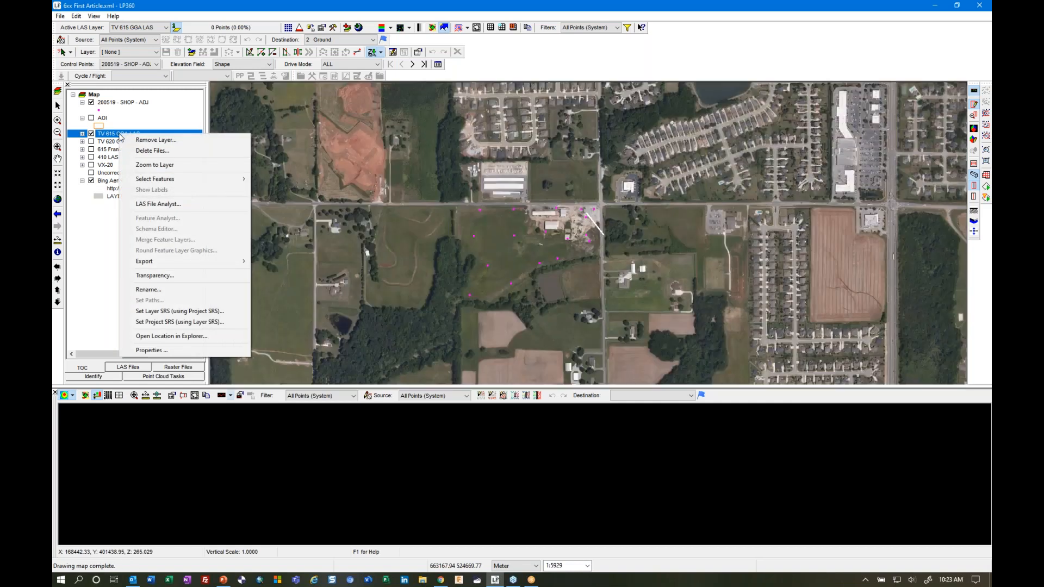
pyautogui.click(164, 165)
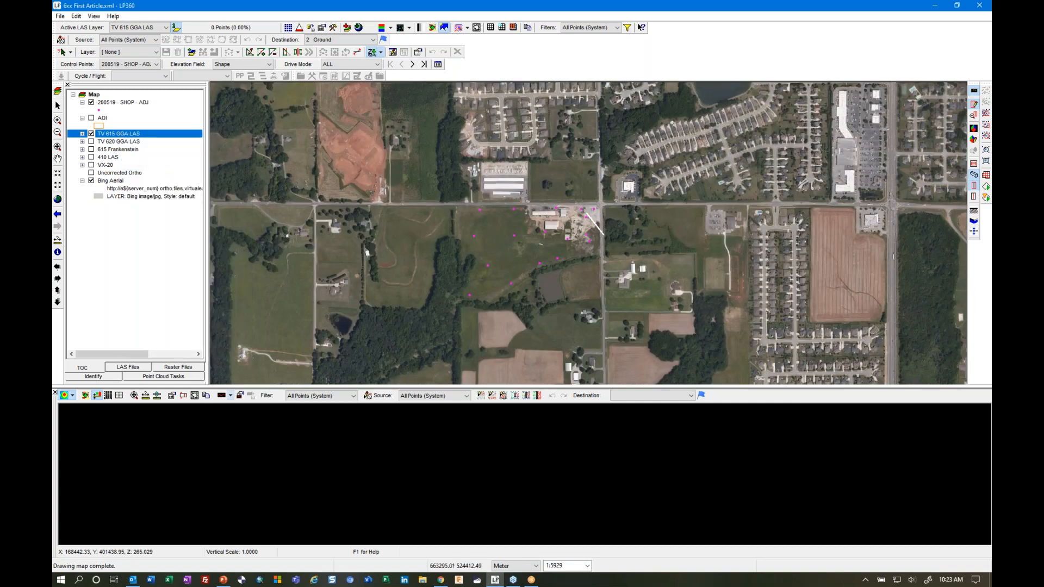
# - Close the profile view, reapply the point colouring, and turn off the Bing Aerial background
pyautogui.click(55, 393)
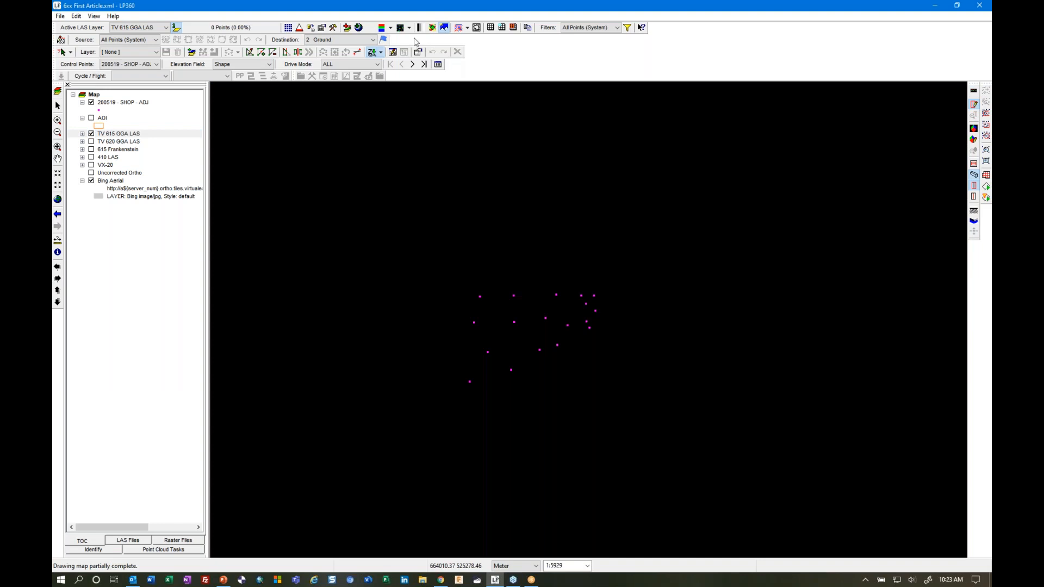
pyautogui.click(383, 28)
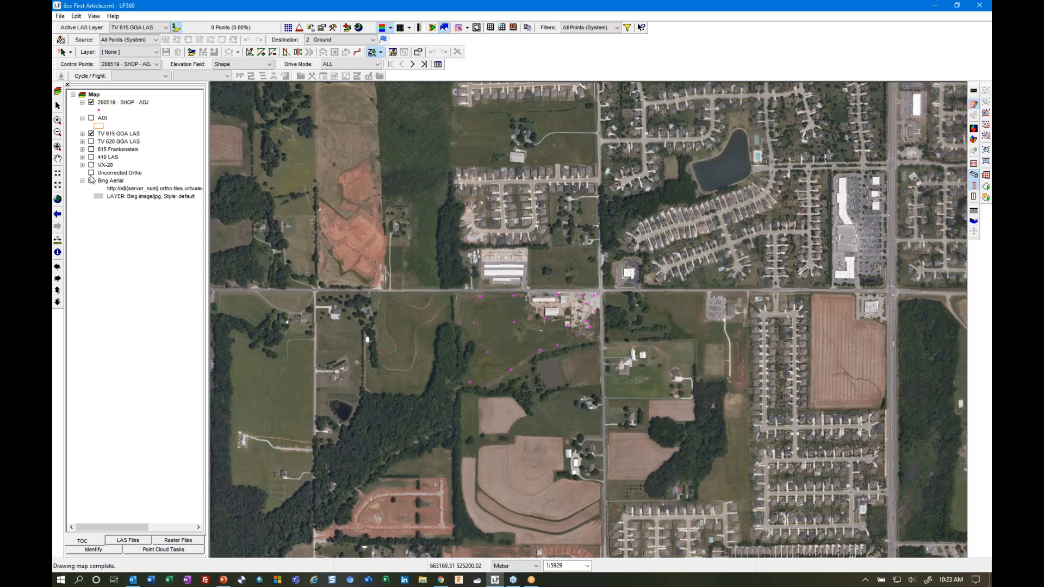
pyautogui.click(91, 181)
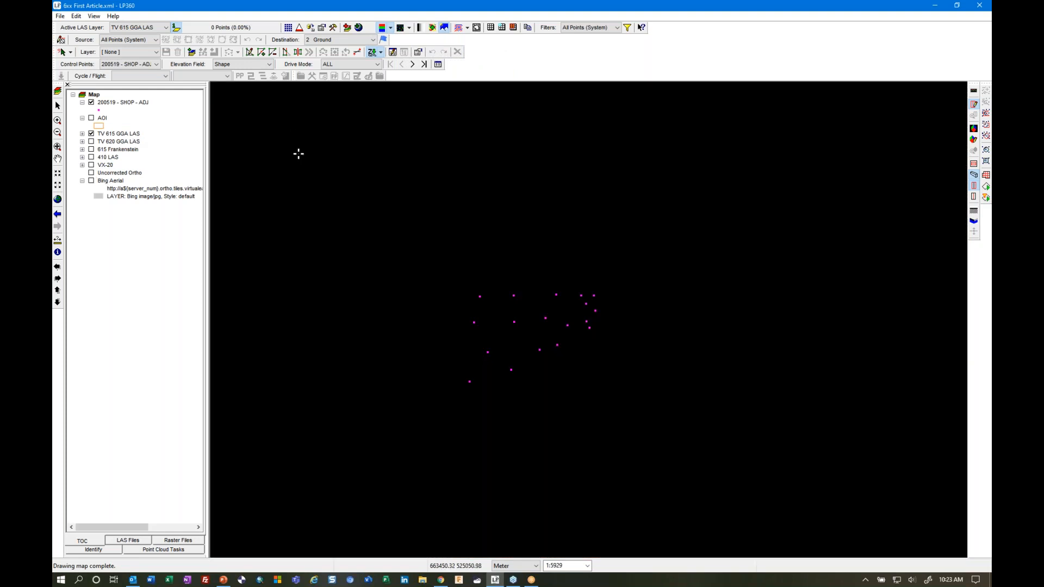
pyautogui.scroll(3, 578, 315)
# - Restart LP360 and reopen the recent 6xx First Article project
pyautogui.click(979, 5)
pyautogui.click(525, 311)
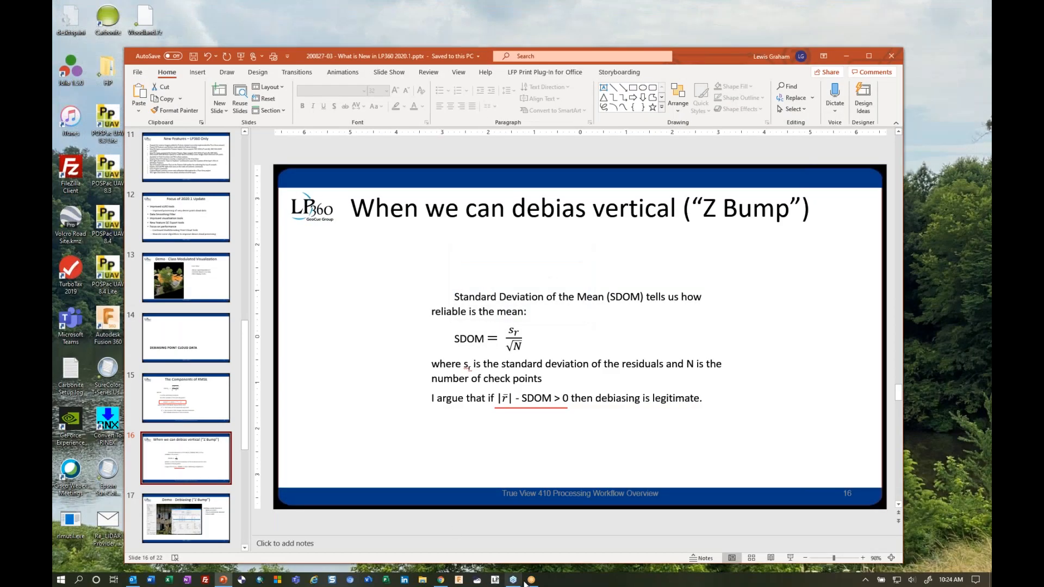
pyautogui.click(495, 580)
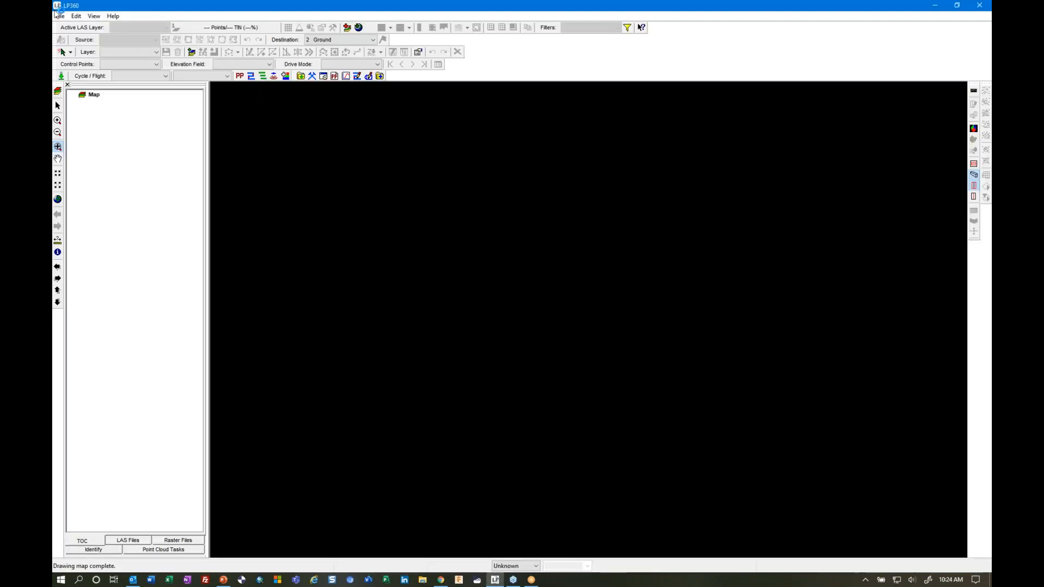
pyautogui.click(60, 15)
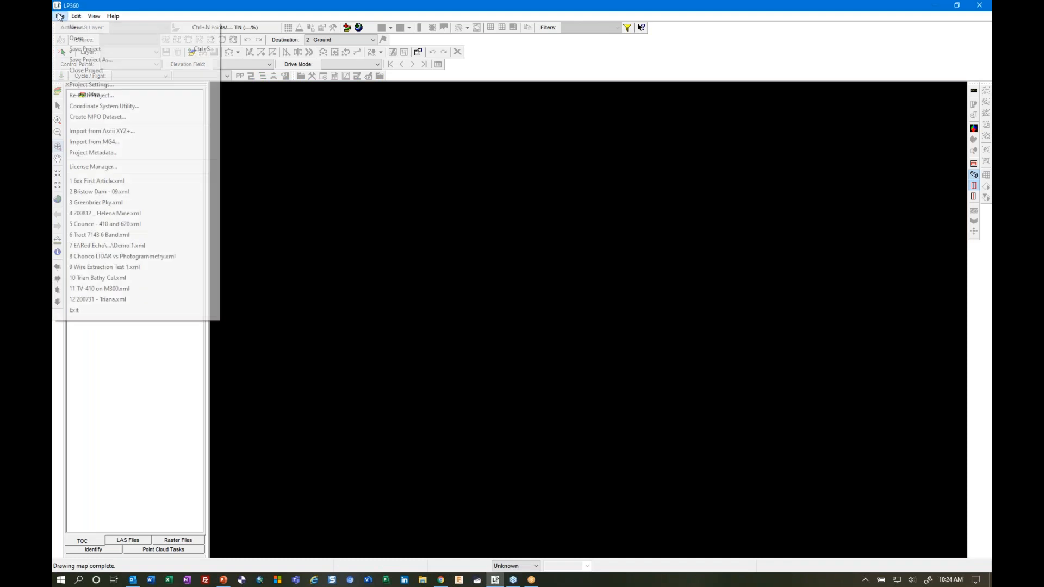
pyautogui.click(180, 181)
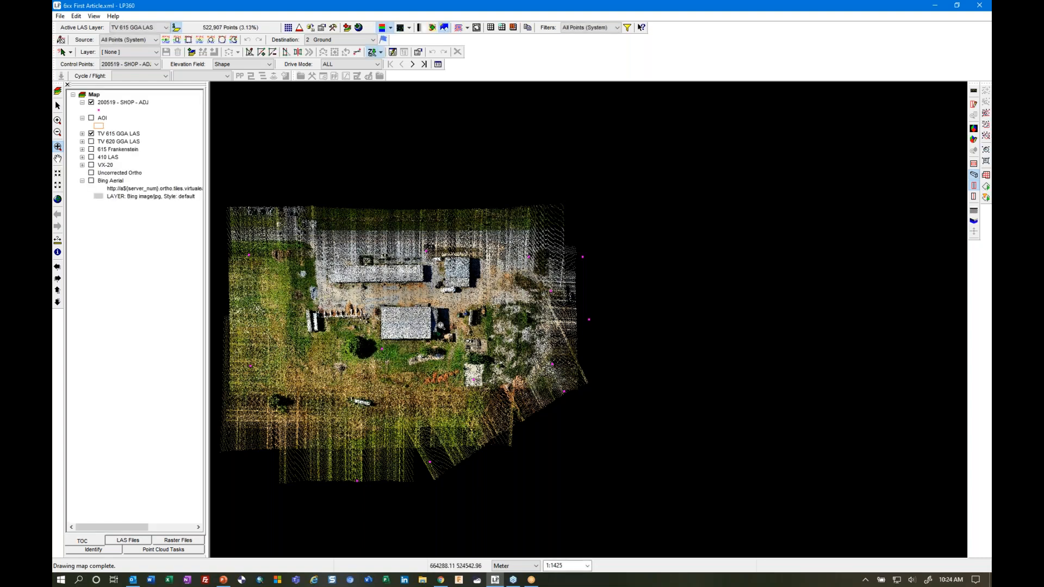
pyautogui.moveTo(441, 326); pyautogui.dragTo(605, 281)
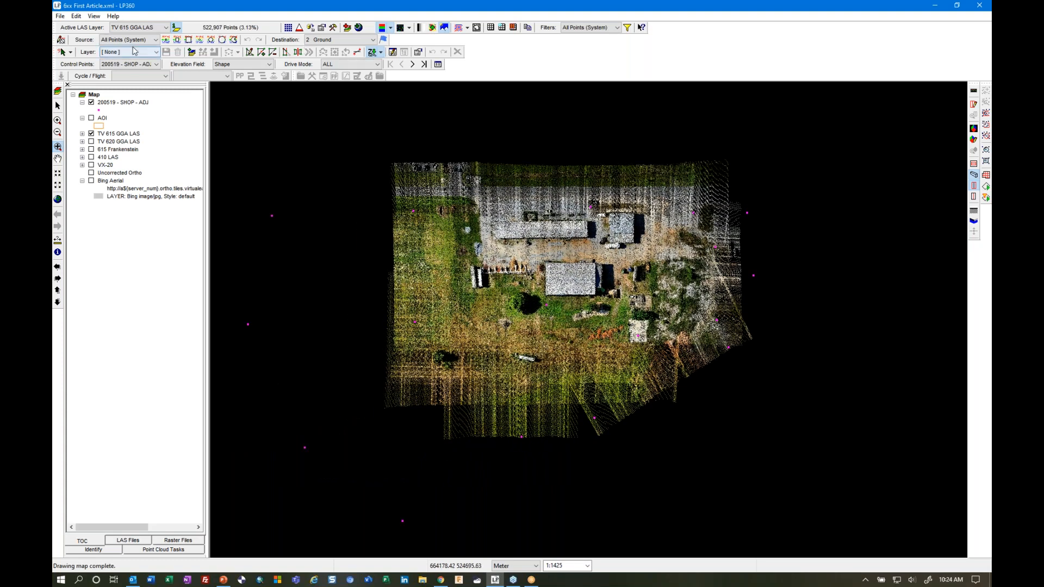
pyautogui.scroll(3, 634, 301)
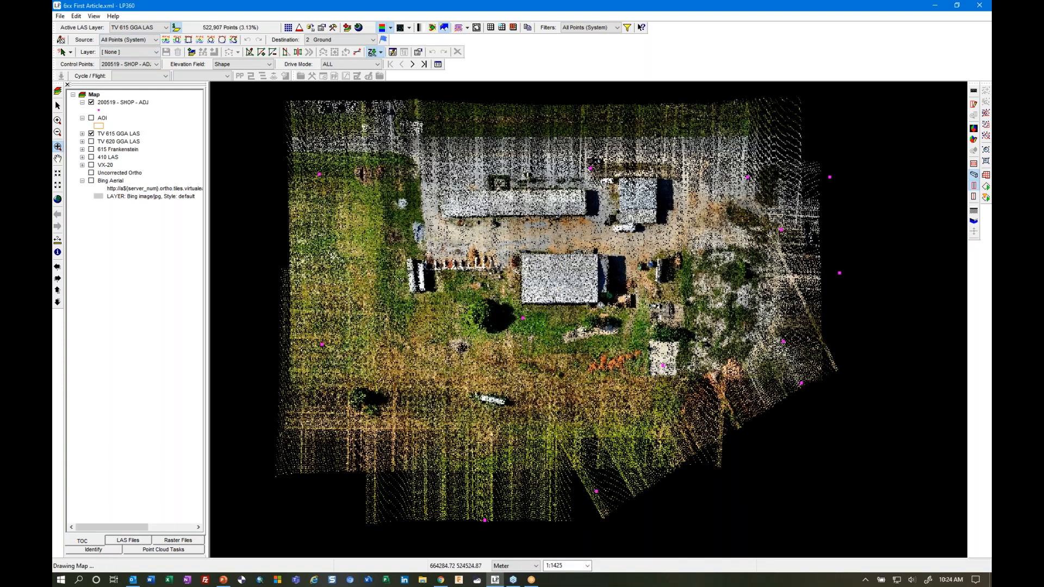
pyautogui.moveTo(628, 299); pyautogui.dragTo(632, 298)
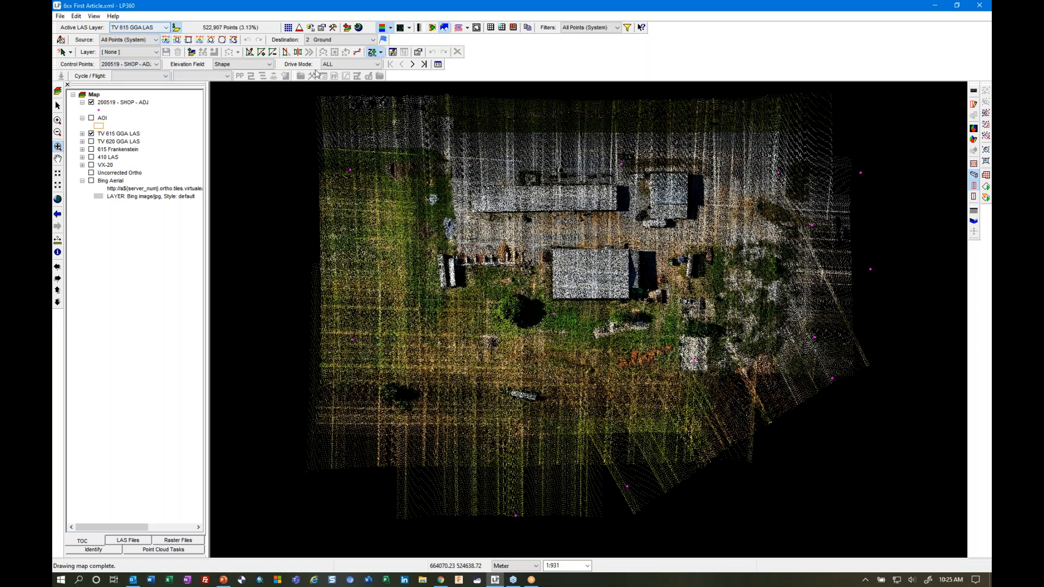
# - Open the control points report and set its surface method to Inverse Distance Weighted (IDW) with a fixed radius of .5 map units
pyautogui.click(438, 65)
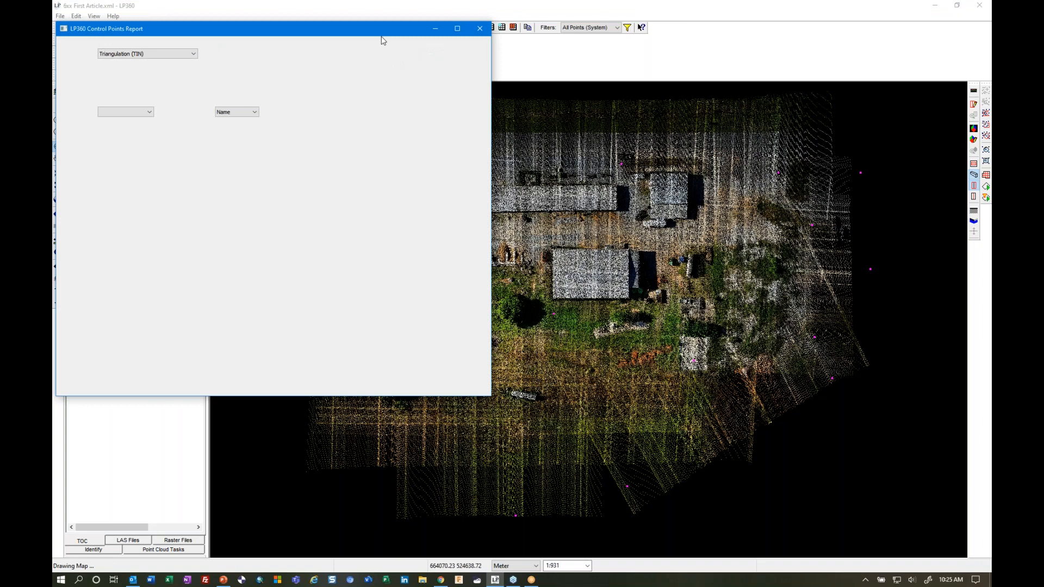
pyautogui.moveTo(503, 55); pyautogui.dragTo(612, 113)
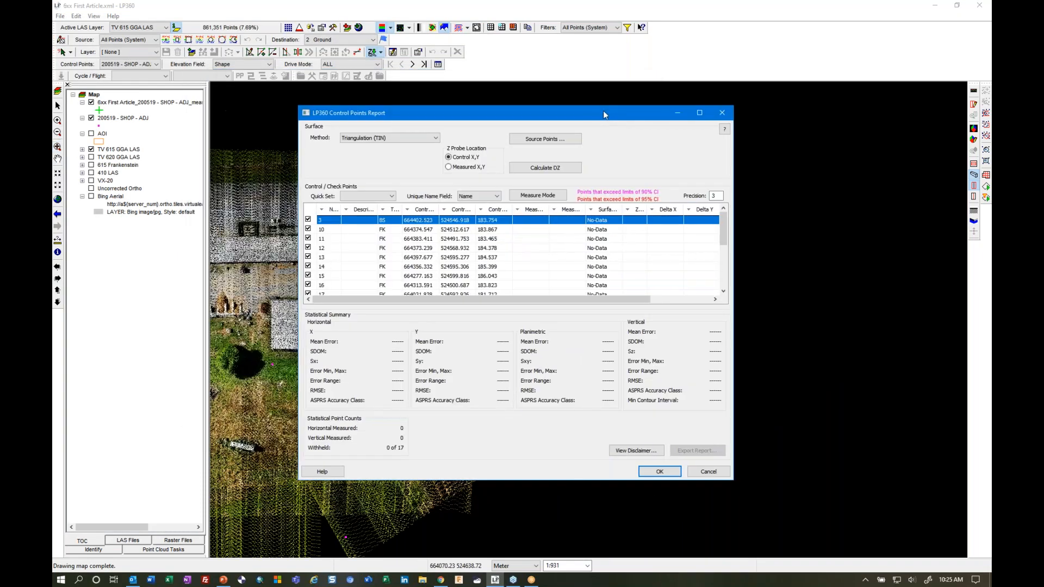
pyautogui.click(389, 138)
pyautogui.click(396, 153)
pyautogui.doubleClick(401, 157)
pyautogui.write('.5')
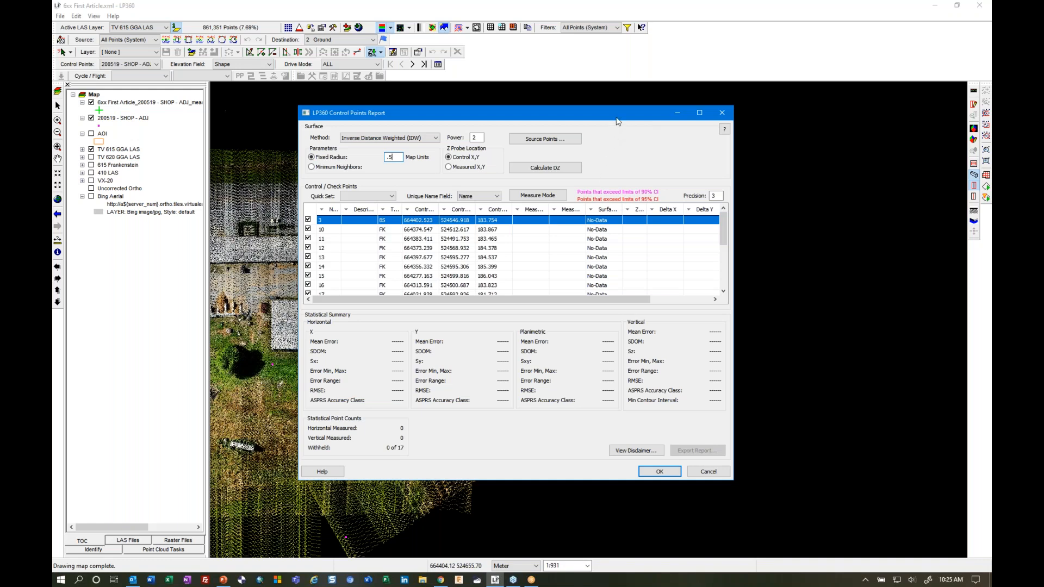
pyautogui.moveTo(617, 121); pyautogui.dragTo(620, 112)
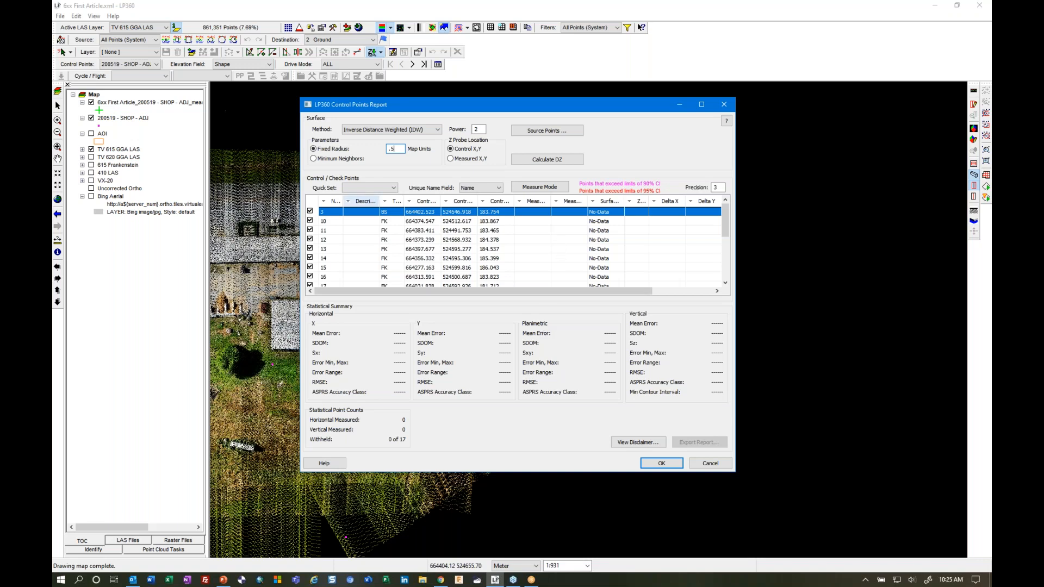
# - Limit the report to the Full Check (FK) points and calculate their DZ values
pyautogui.click(380, 187)
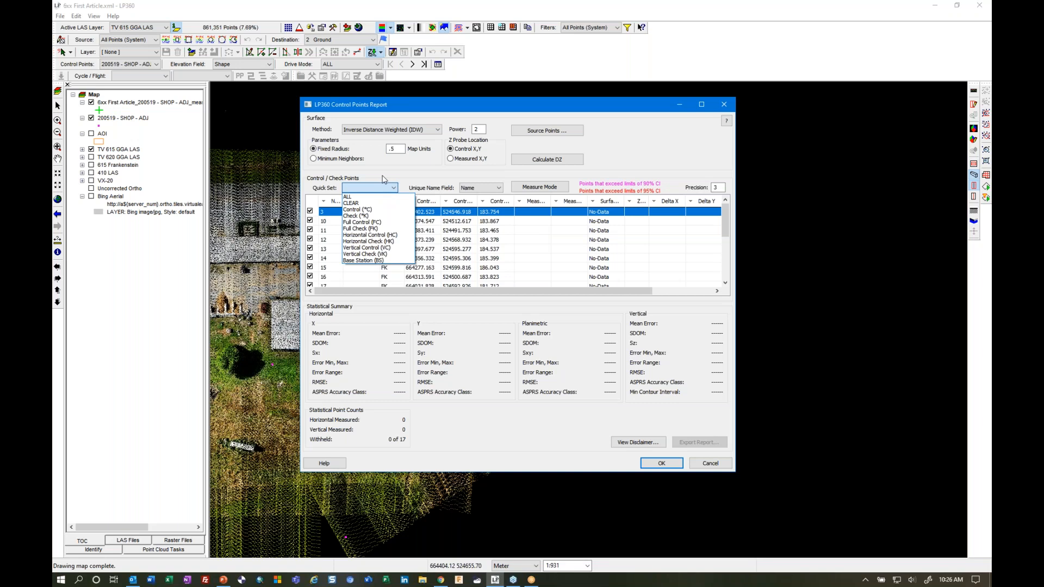
pyautogui.click(371, 229)
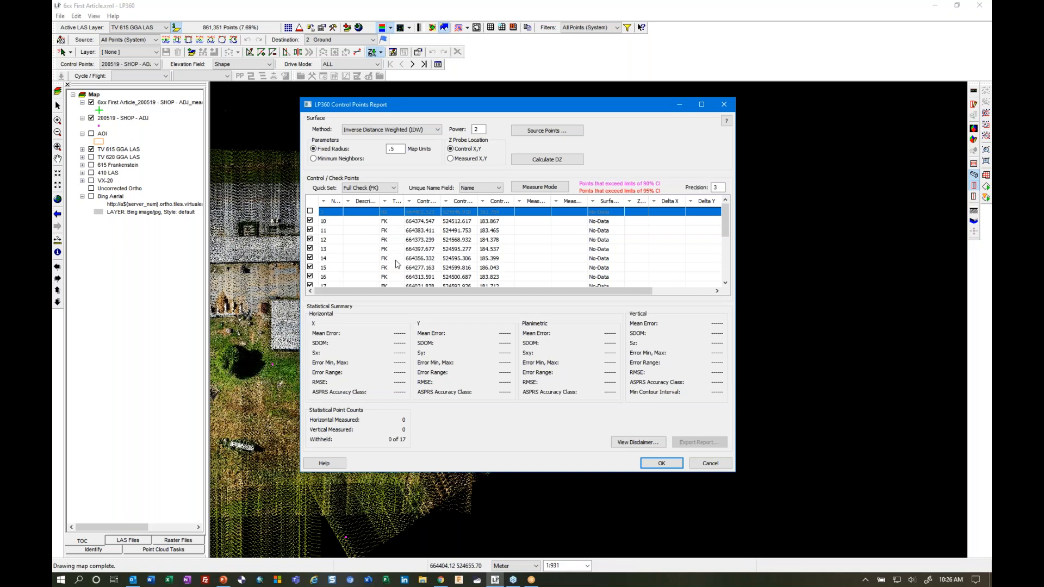
pyautogui.click(564, 160)
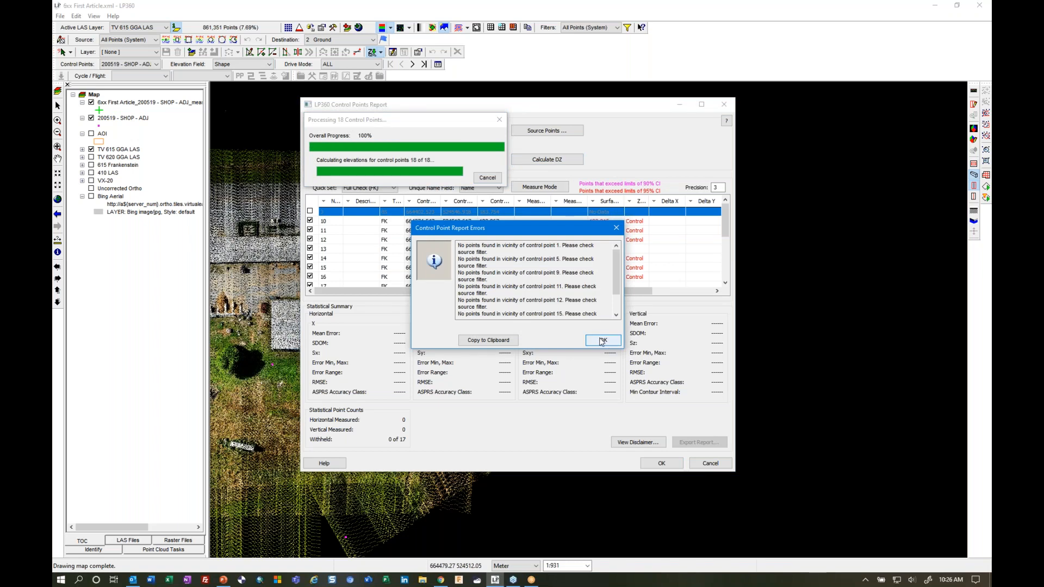
pyautogui.click(602, 340)
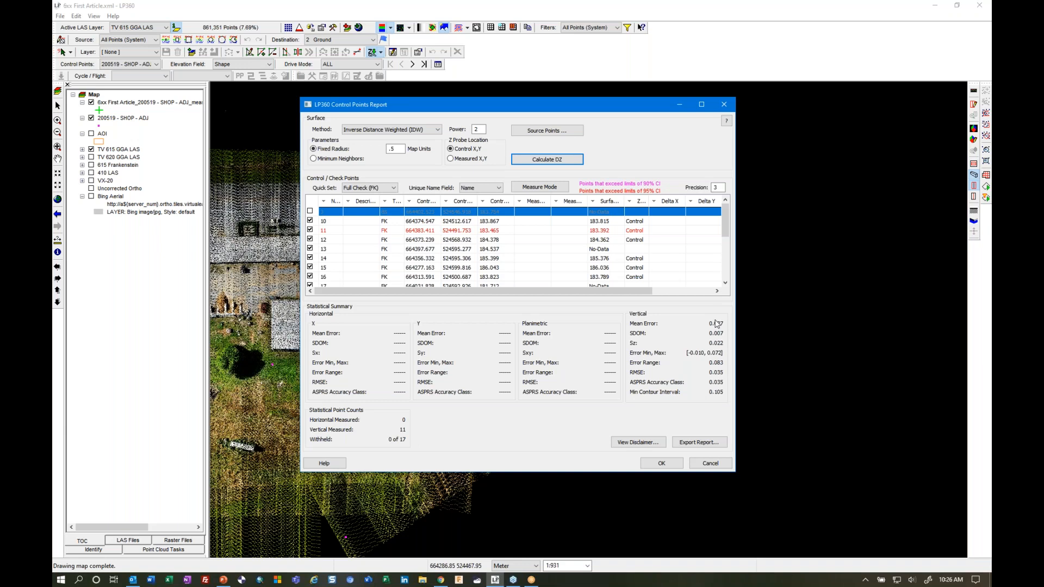
# - Capture a screenshot of the report's statistical summary, then accept and close the control points report
pyautogui.moveTo(634, 101); pyautogui.dragTo(525, 56)
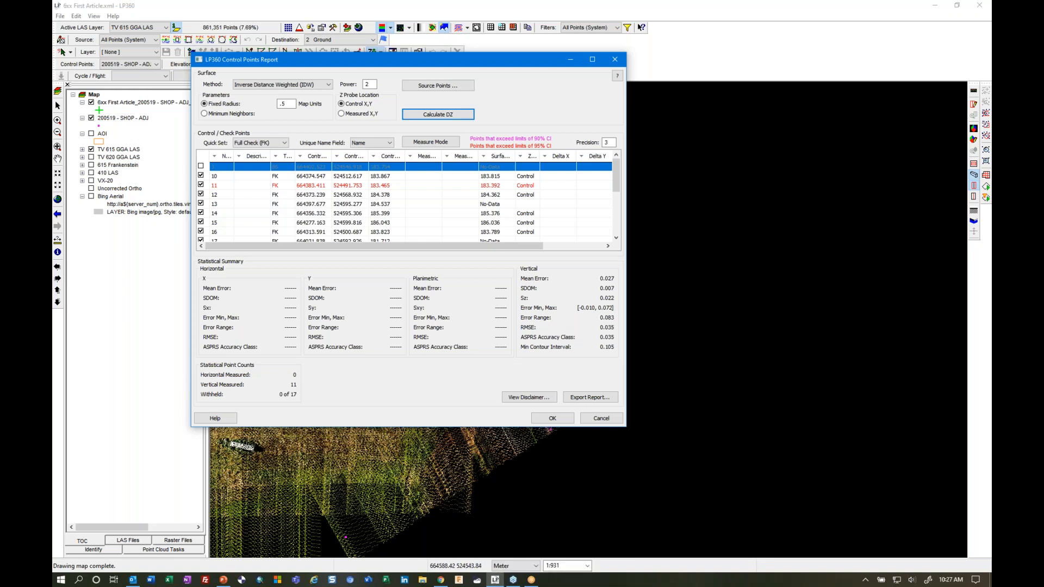
pyautogui.click(886, 228)
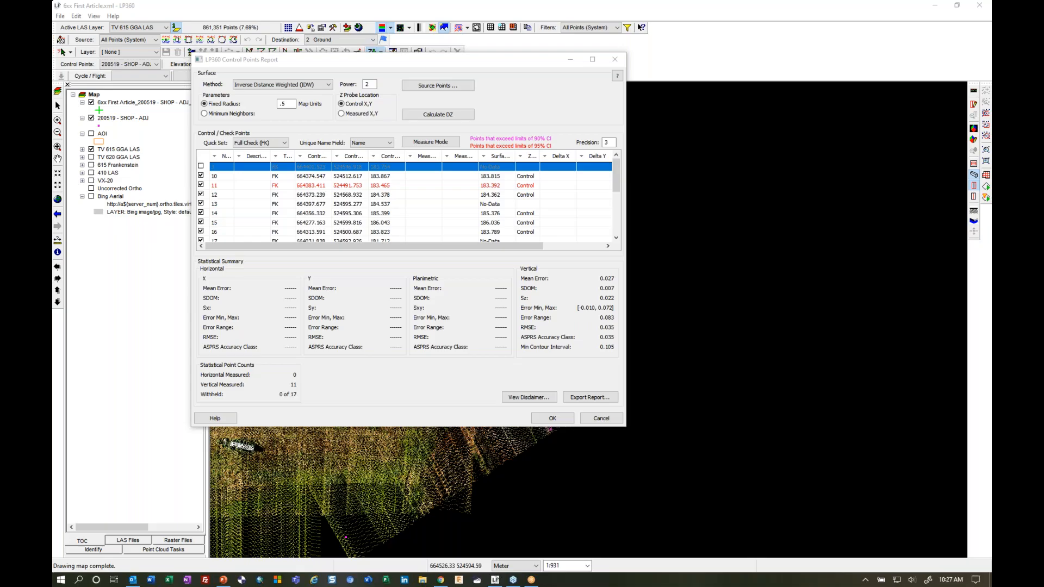
pyautogui.press('Print')
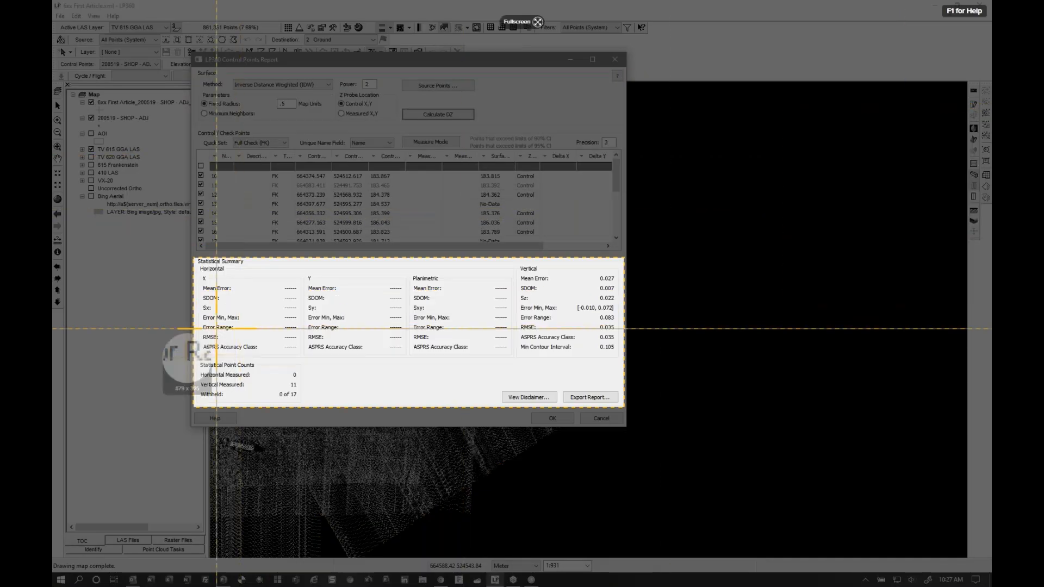
pyautogui.click(432, 381)
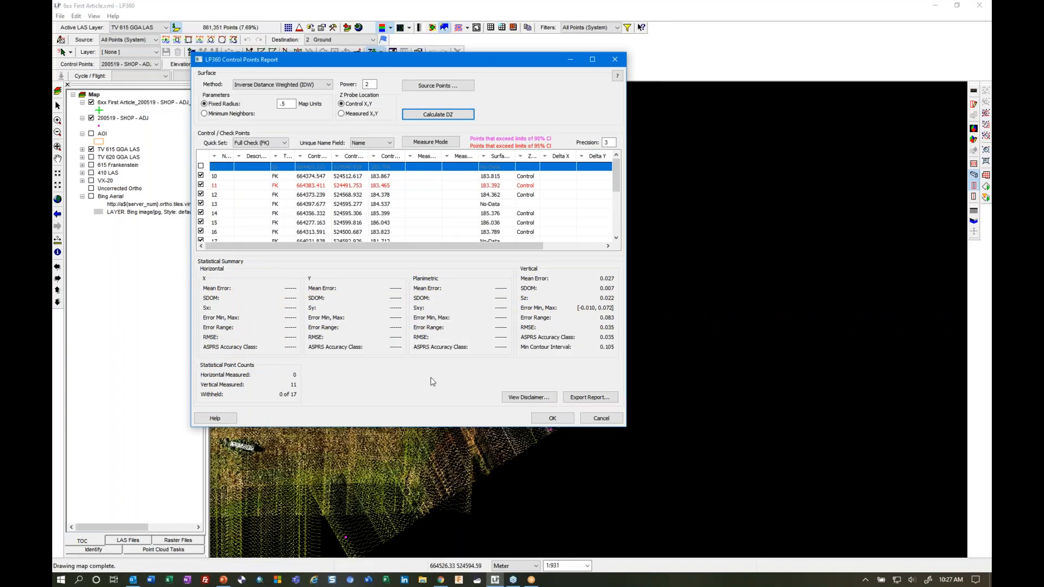
pyautogui.click(572, 421)
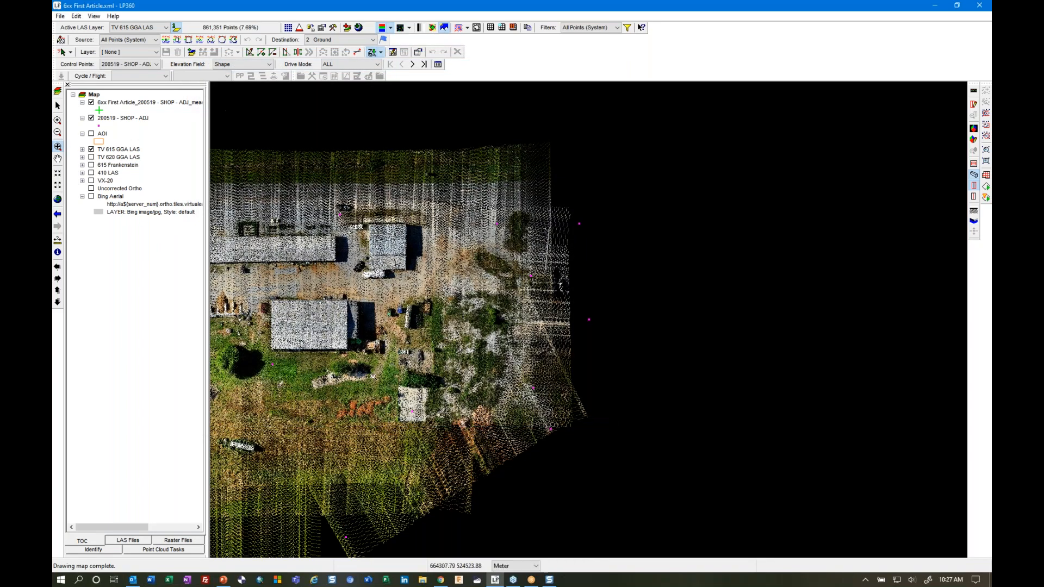
# - Set the Z translation of the LAS Shift affine transform point cloud task to 0.027 and apply it
pyautogui.click(183, 549)
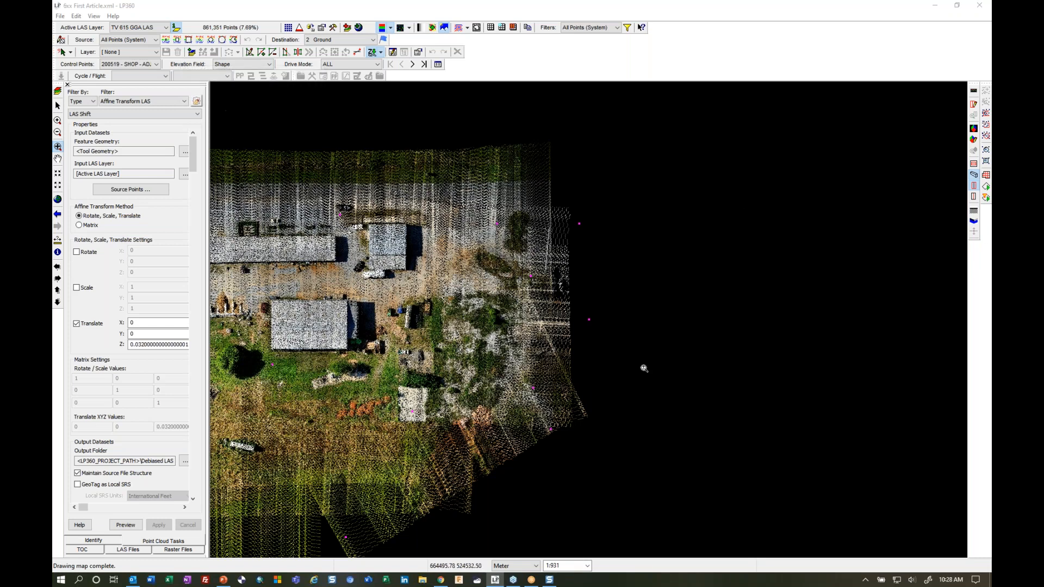
pyautogui.moveTo(178, 345); pyautogui.dragTo(93, 336)
pyautogui.press('BackSpace')
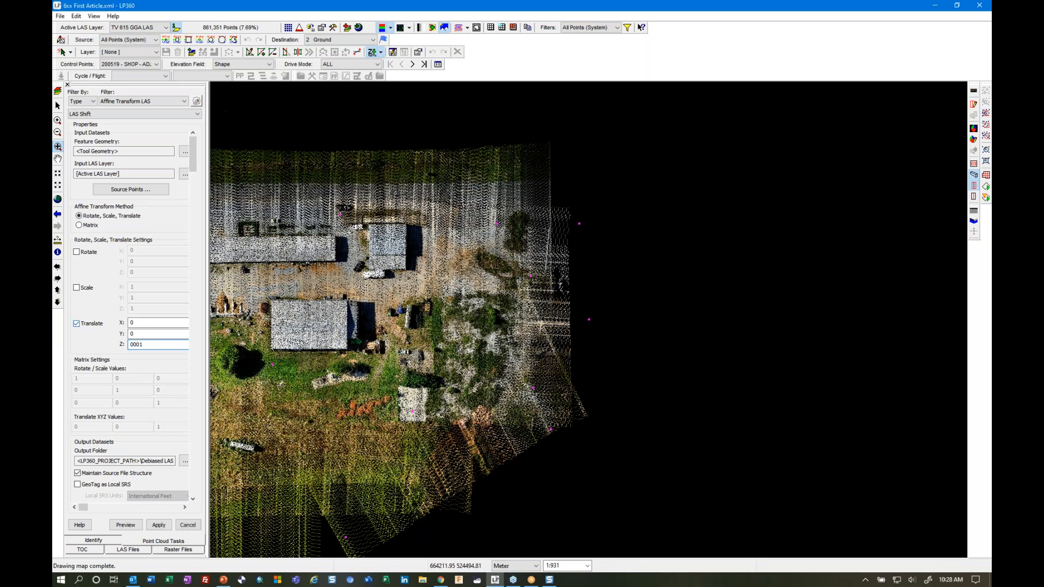
pyautogui.press('Delete')
pyautogui.press('Delete')
pyautogui.press('Delete')
pyautogui.write('2')
pyautogui.click(158, 525)
# - Execute the LAS Shift task on the entire TV 615 GGA LAS layer
pyautogui.moveTo(231, 353); pyautogui.dragTo(541, 345)
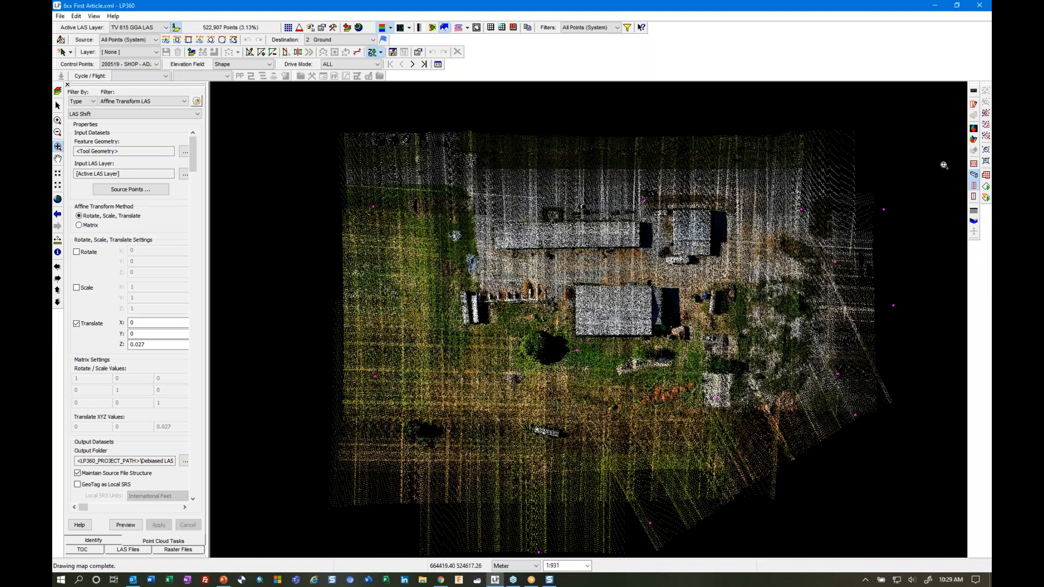
pyautogui.click(986, 175)
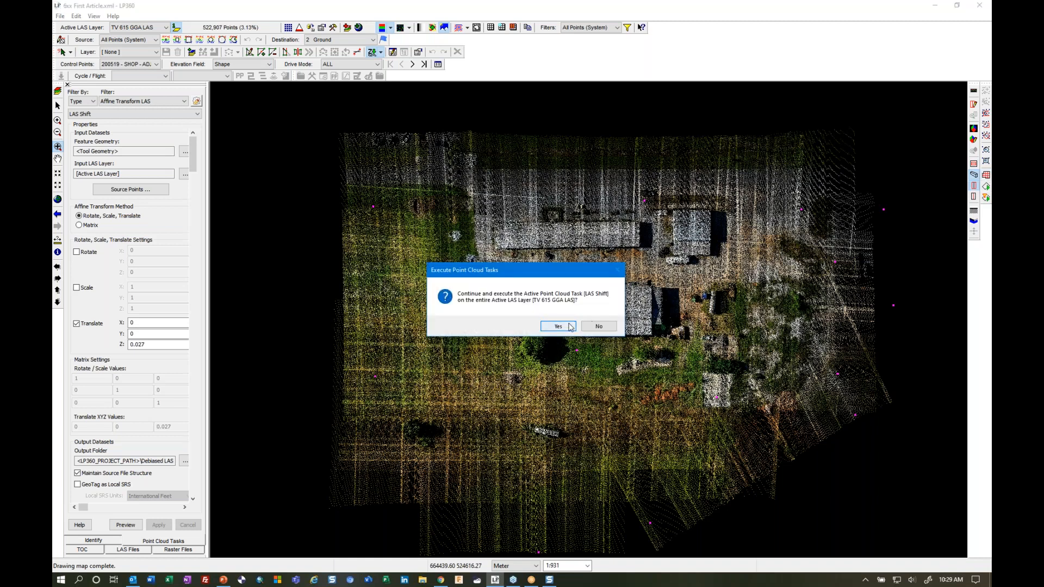
pyautogui.click(559, 327)
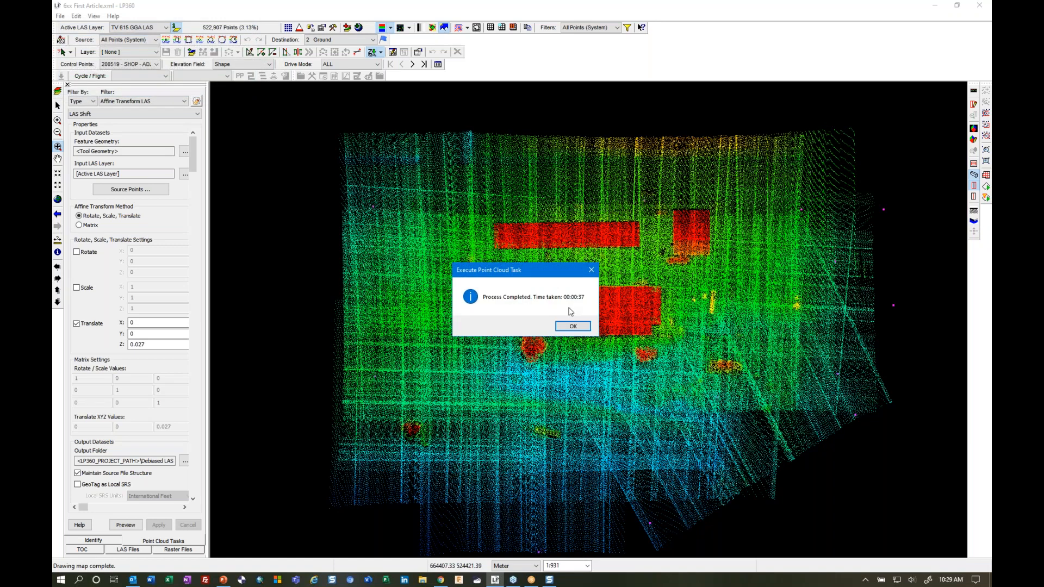
pyautogui.click(574, 326)
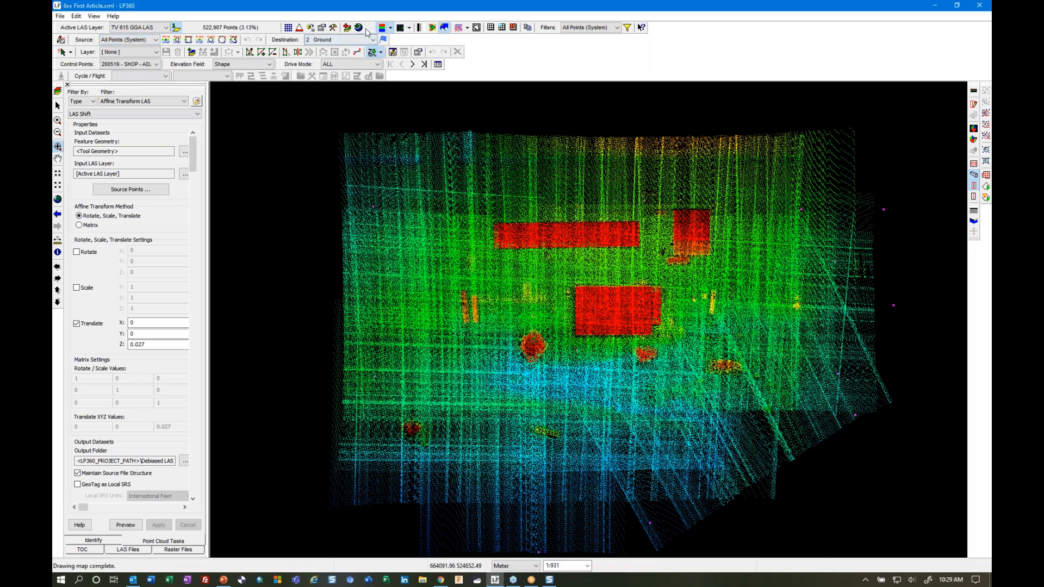
# - Make LAS Layer_1 the active LAS layer and colour its points by RGB
pyautogui.click(155, 30)
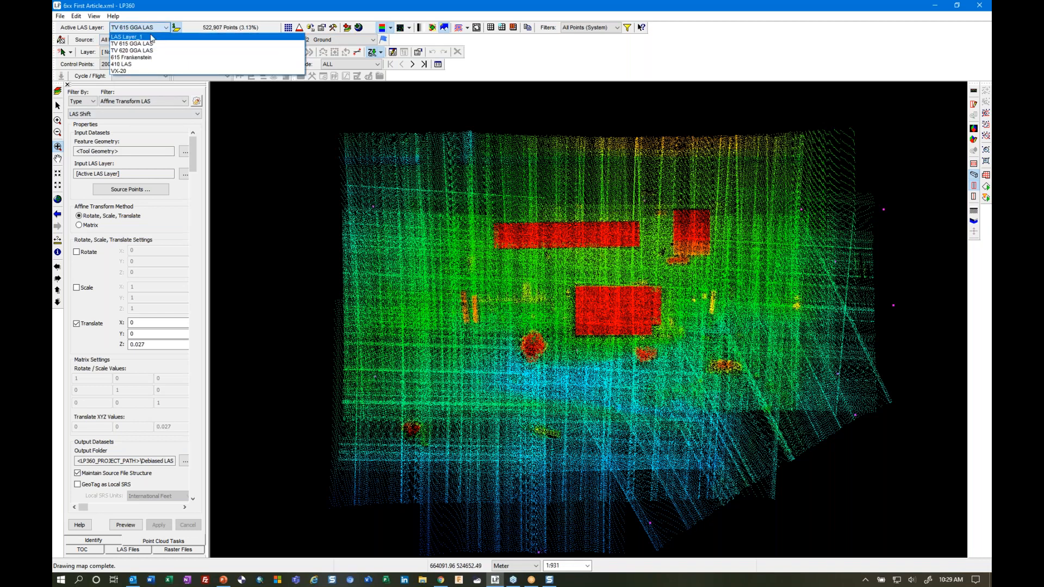
pyautogui.click(152, 38)
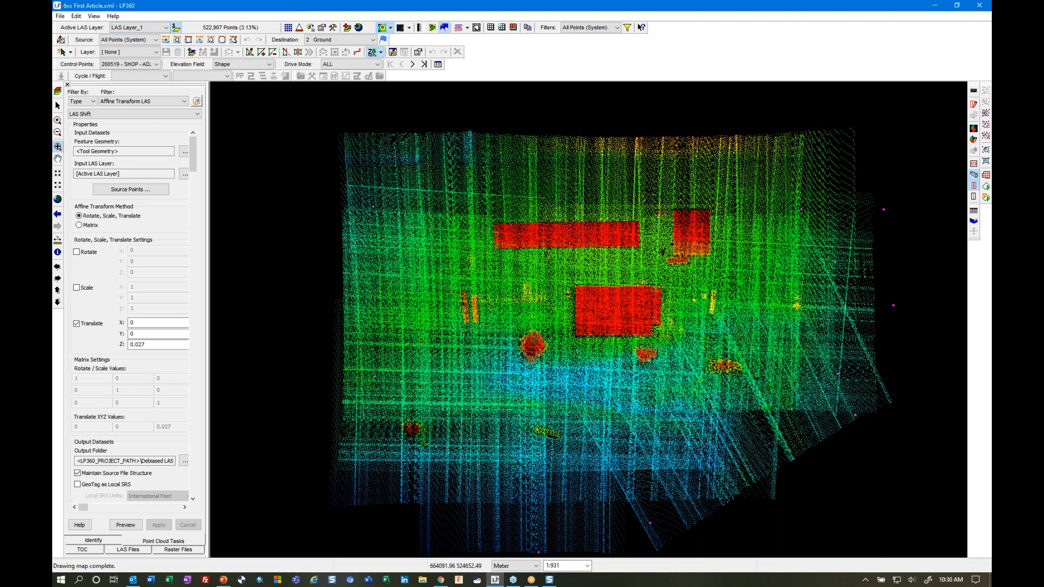
pyautogui.click(390, 28)
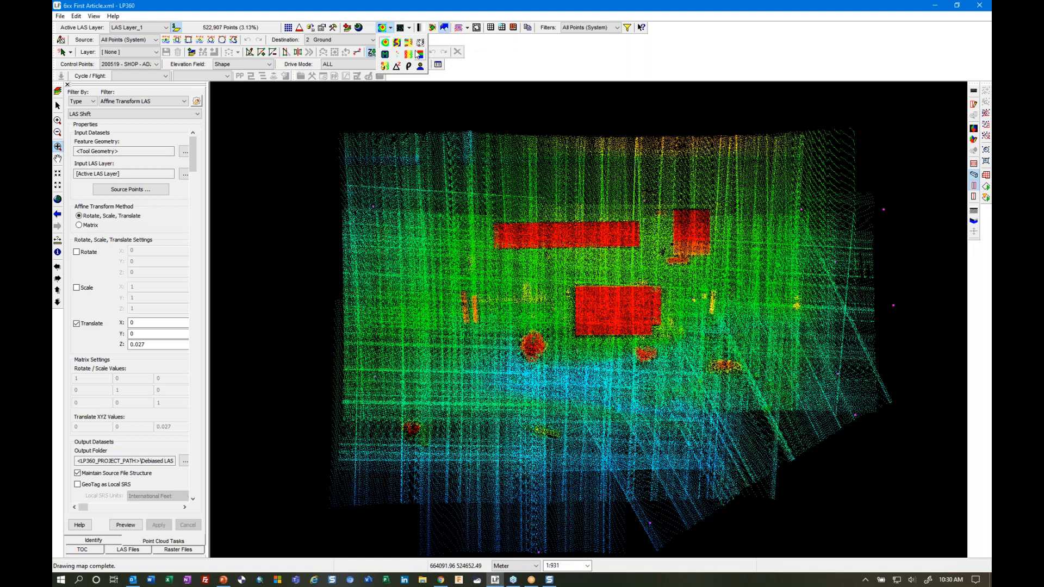
pyautogui.click(421, 55)
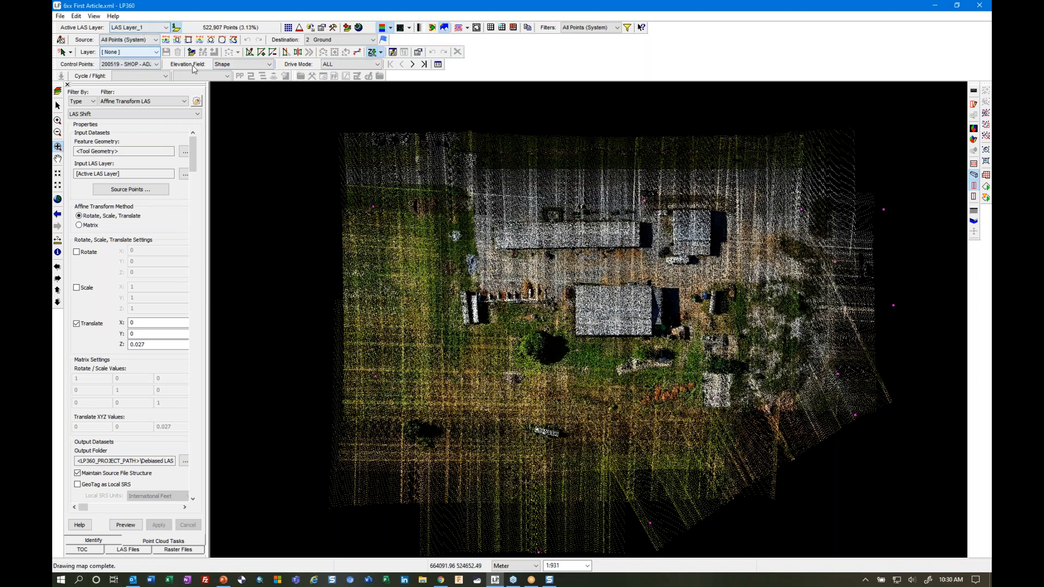
# - Calculate the vertical differences of the check points against LAS Layer_1 in the control points report and save the measurements
pyautogui.click(438, 64)
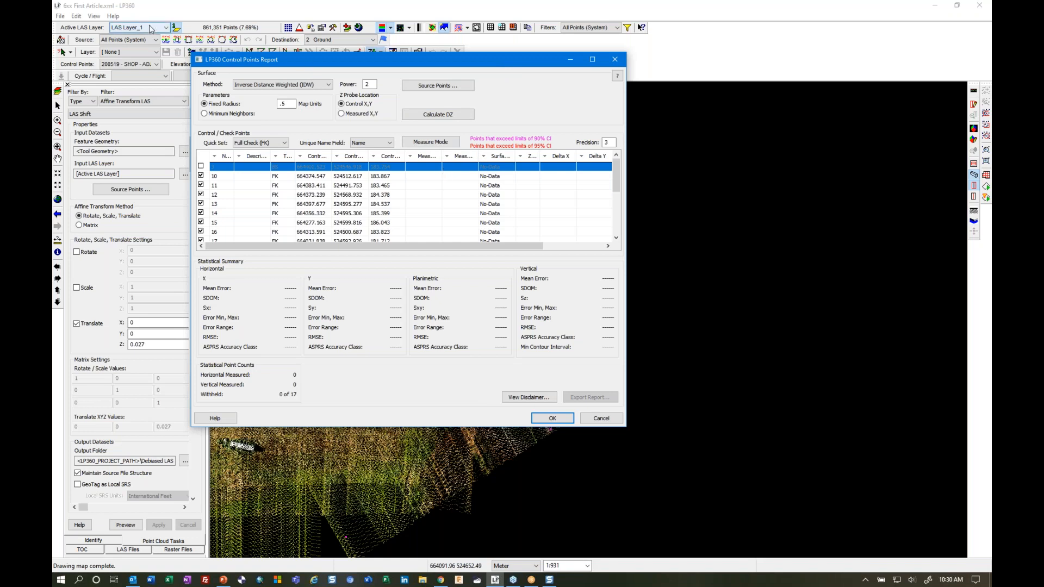
pyautogui.click(427, 116)
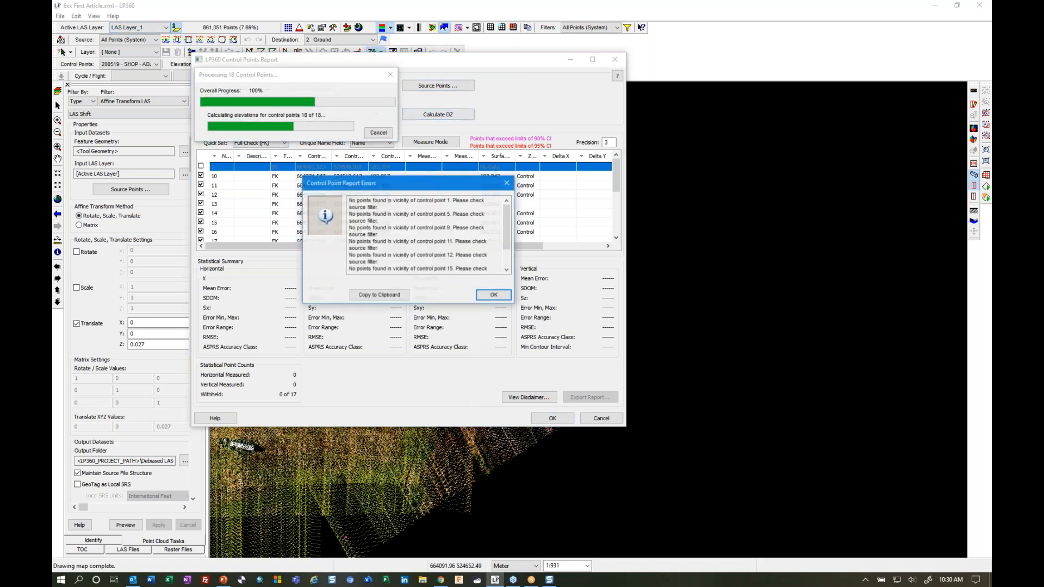
pyautogui.click(494, 295)
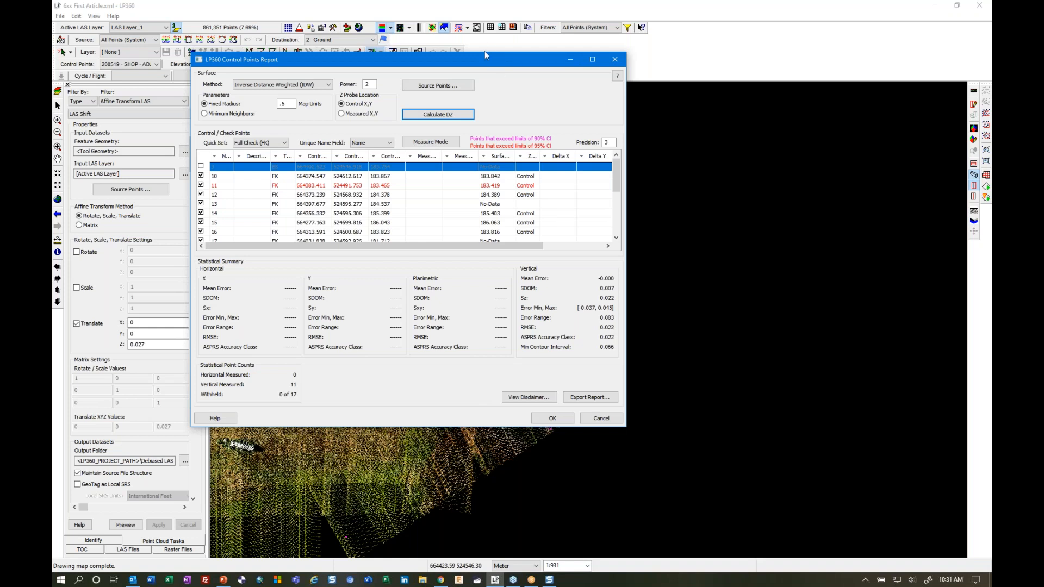
pyautogui.moveTo(484, 58); pyautogui.dragTo(680, 109)
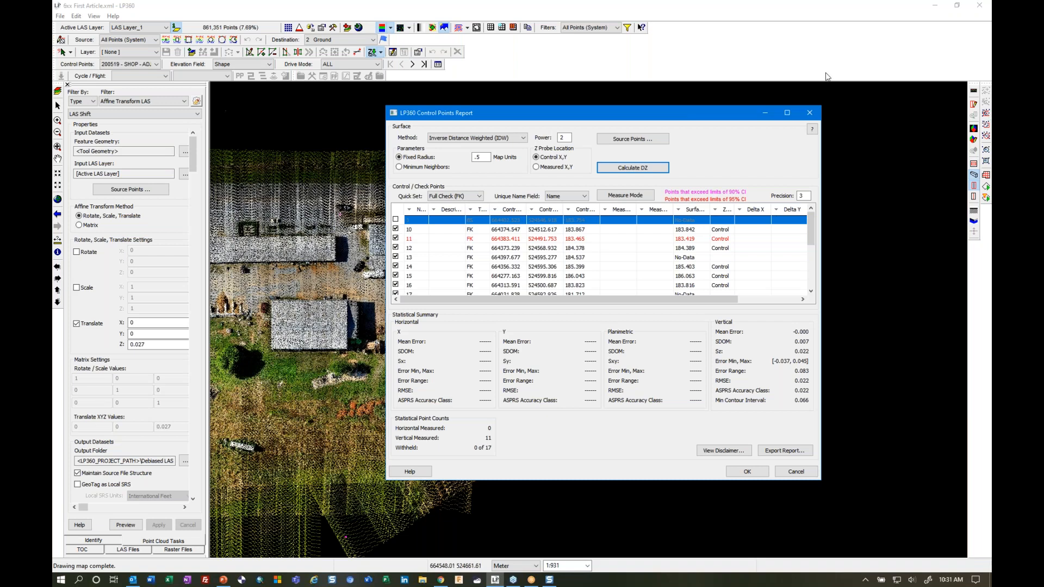
pyautogui.click(811, 114)
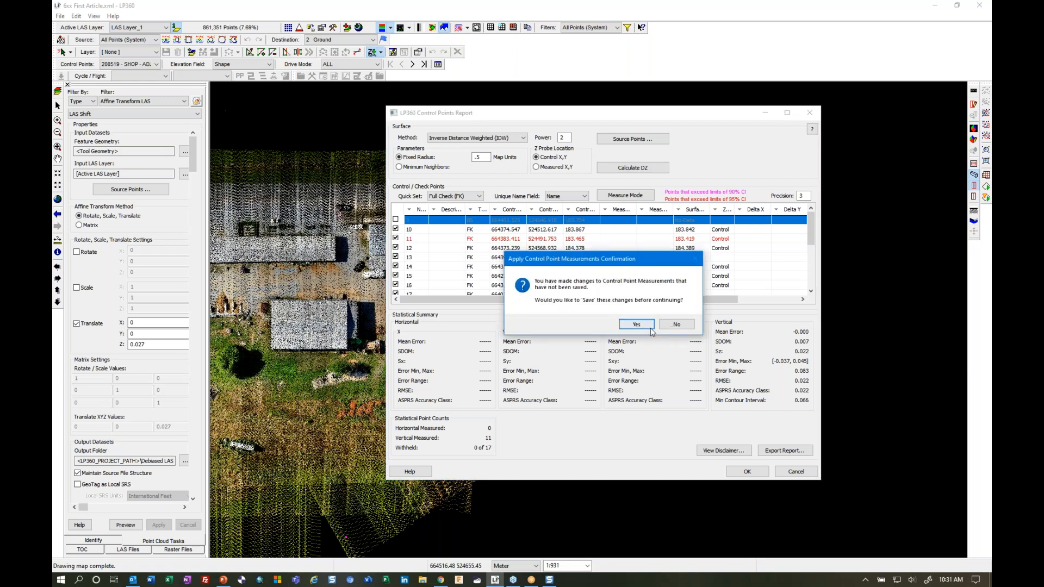
pyautogui.click(636, 324)
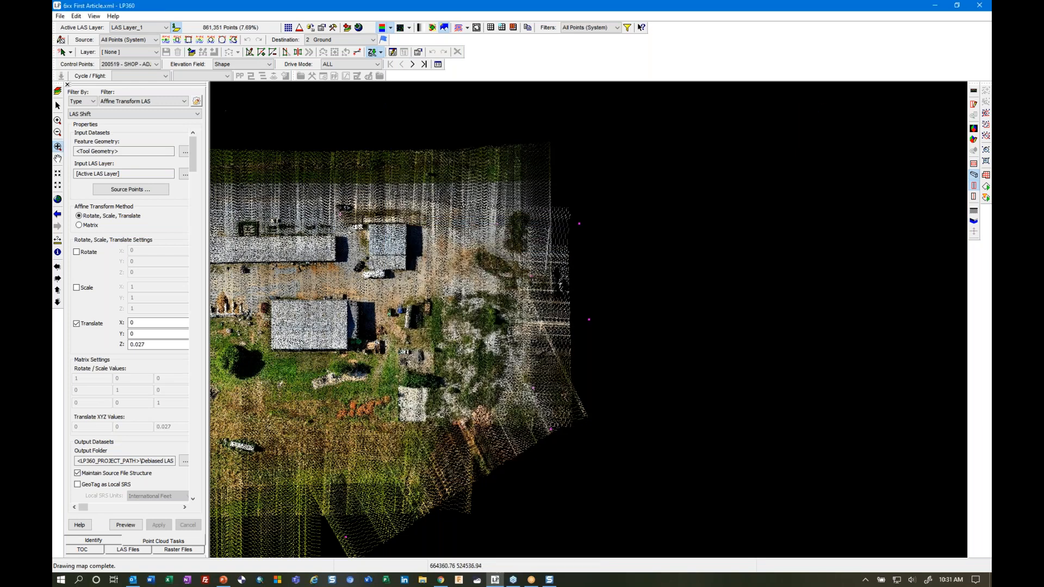
# - Display the storage bins west of the central building in the 3D view and examine the RGB point cloud from several angles
pyautogui.moveTo(602, 315); pyautogui.dragTo(716, 299)
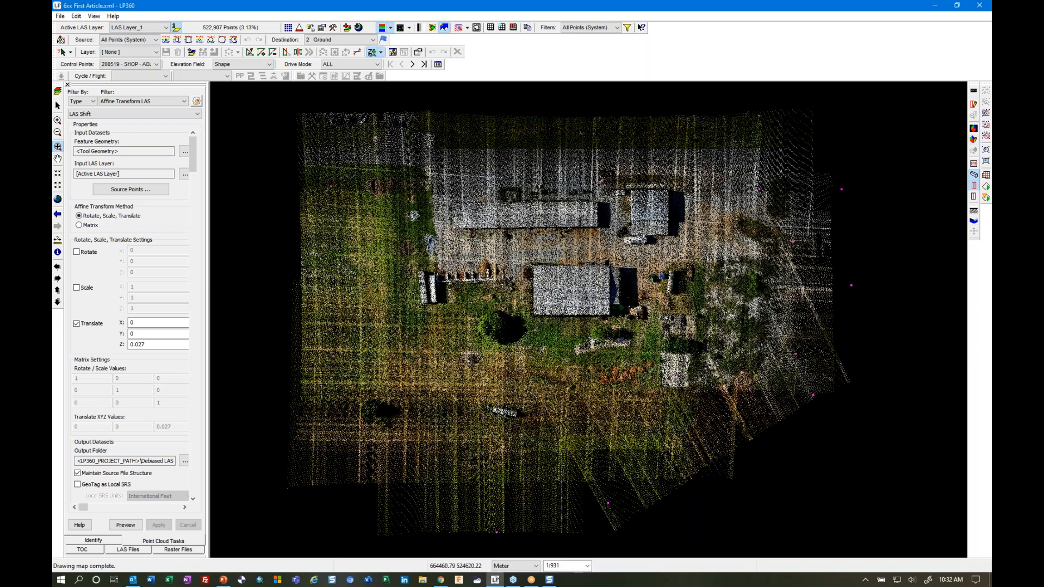
pyautogui.click(973, 174)
pyautogui.click(525, 309)
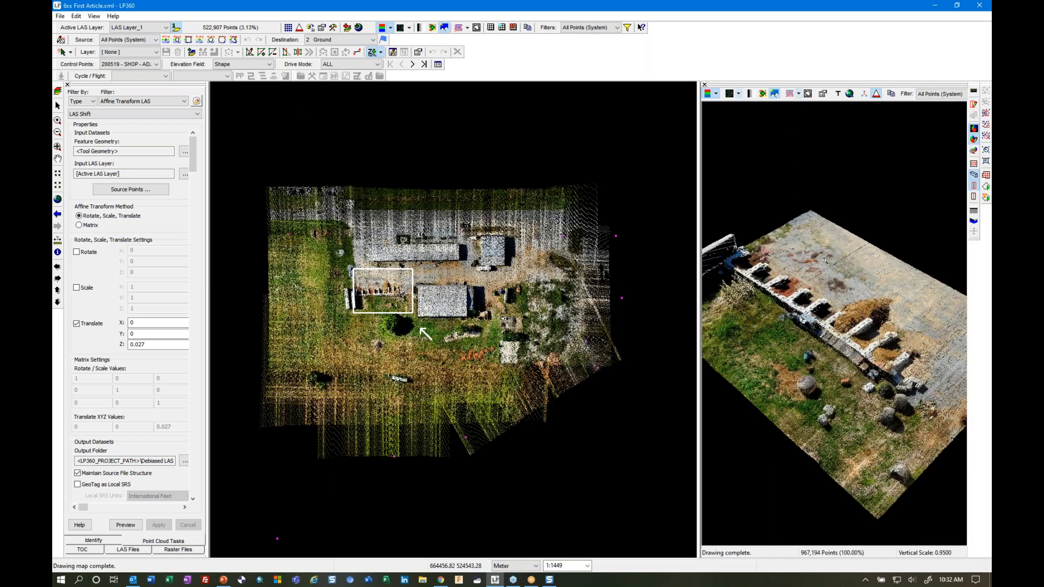
pyautogui.moveTo(824, 263)
pyautogui.mouseDown()
pyautogui.moveTo(835, 285)
pyautogui.moveTo(825, 308)
pyautogui.moveTo(796, 306)
pyautogui.mouseUp()
pyautogui.click(808, 93)
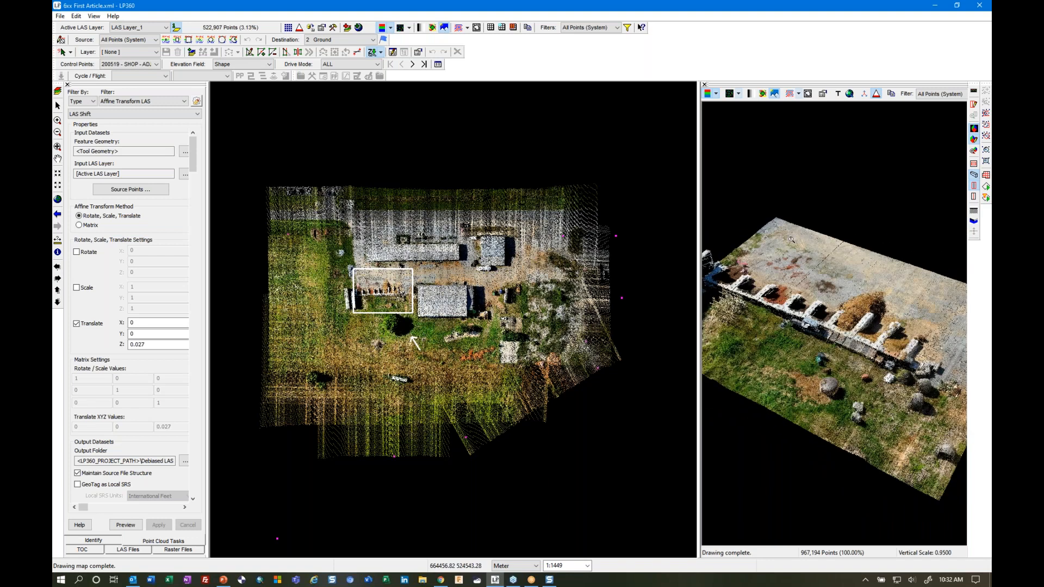
pyautogui.moveTo(791, 241)
pyautogui.mouseDown()
pyautogui.moveTo(760, 246)
pyautogui.moveTo(774, 288)
pyautogui.mouseUp()
pyautogui.scroll(3, 774, 302)
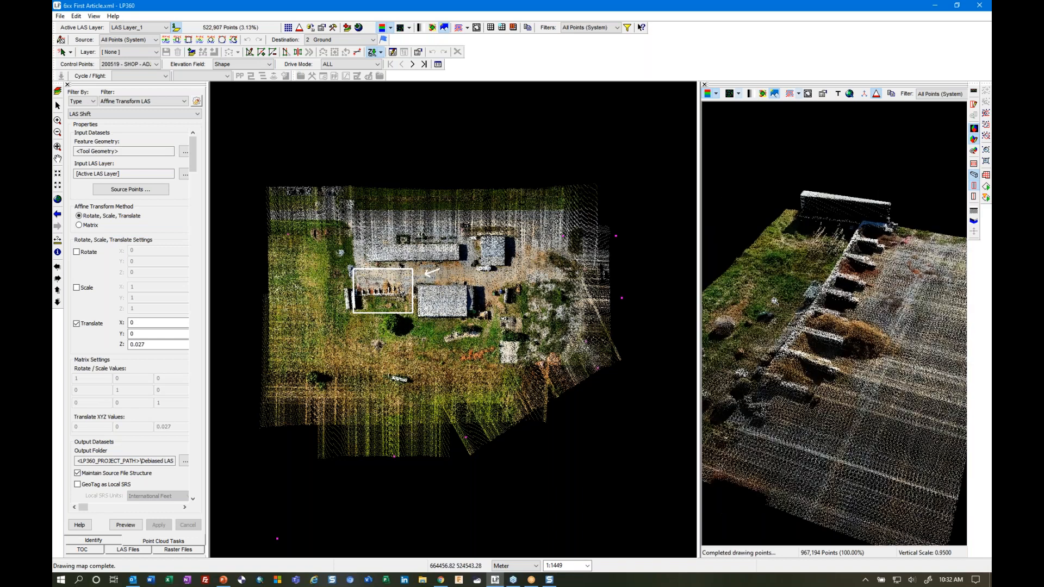
pyautogui.moveTo(774, 302)
pyautogui.mouseDown()
pyautogui.moveTo(783, 294)
pyautogui.moveTo(757, 319)
pyautogui.mouseUp()
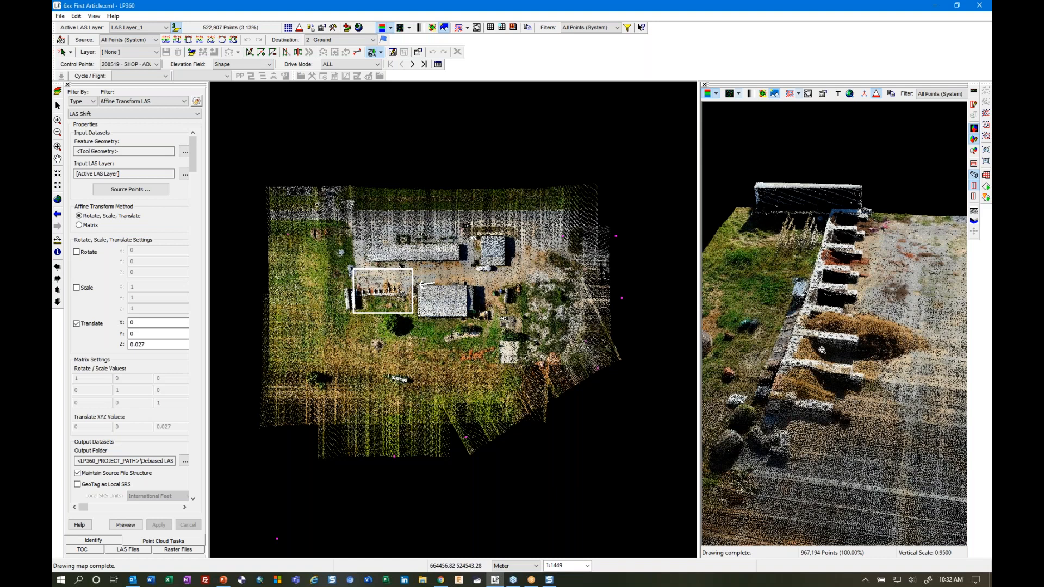
pyautogui.moveTo(829, 361); pyautogui.dragTo(830, 357)
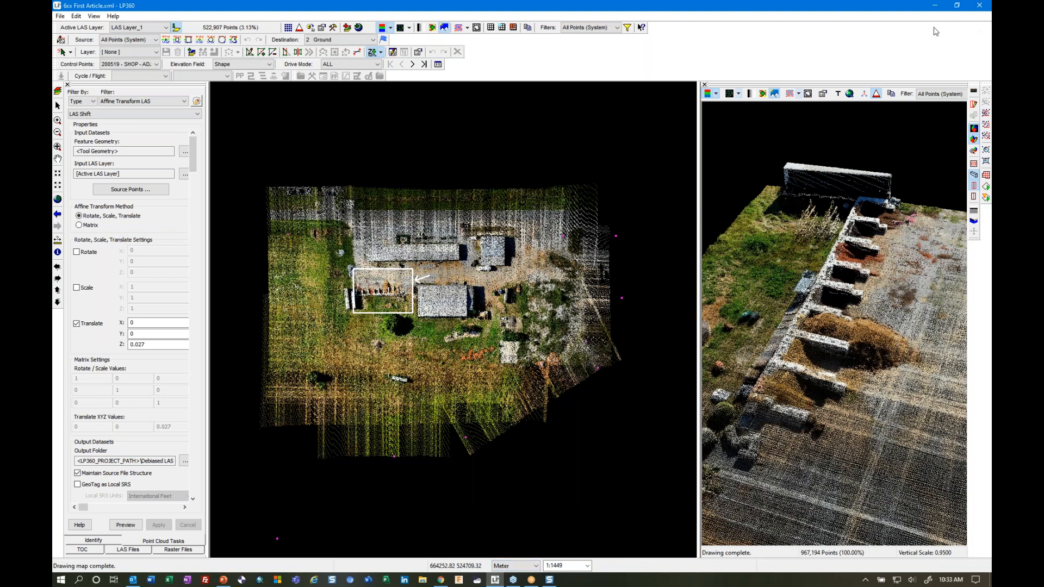
# - Close the 6xx First Article project
pyautogui.click(979, 7)
pyautogui.click(483, 311)
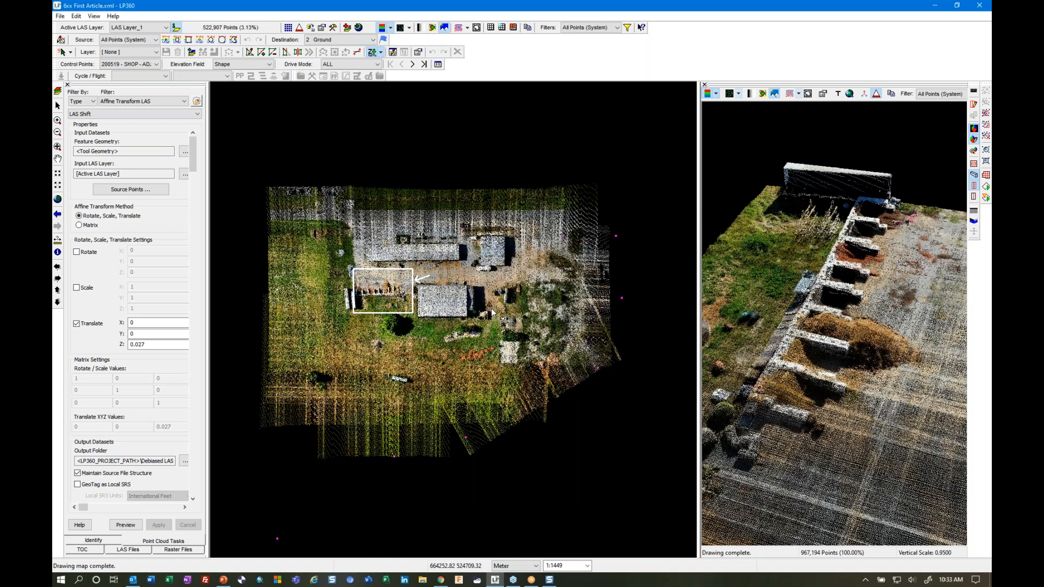
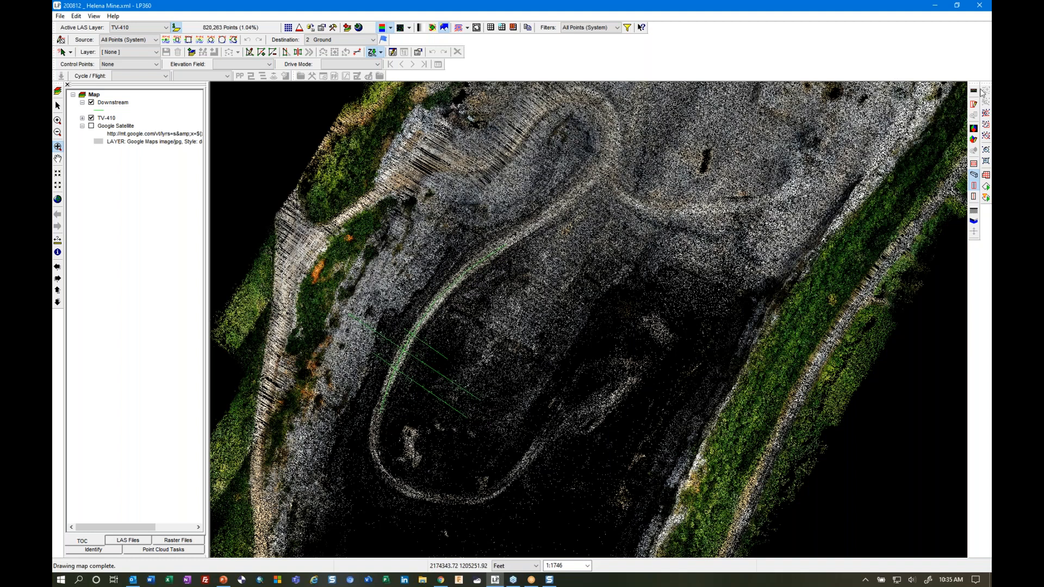
# - Cut a profile across the Helena Mine pit using the suggested depth, and enlarge the profile view to show both pit walls
pyautogui.click(974, 90)
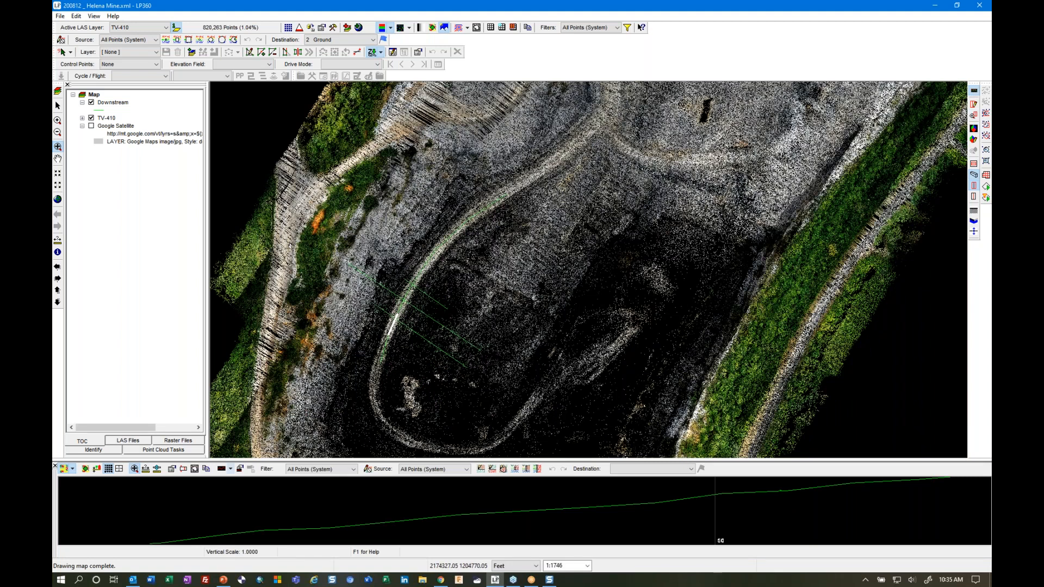
pyautogui.click(974, 105)
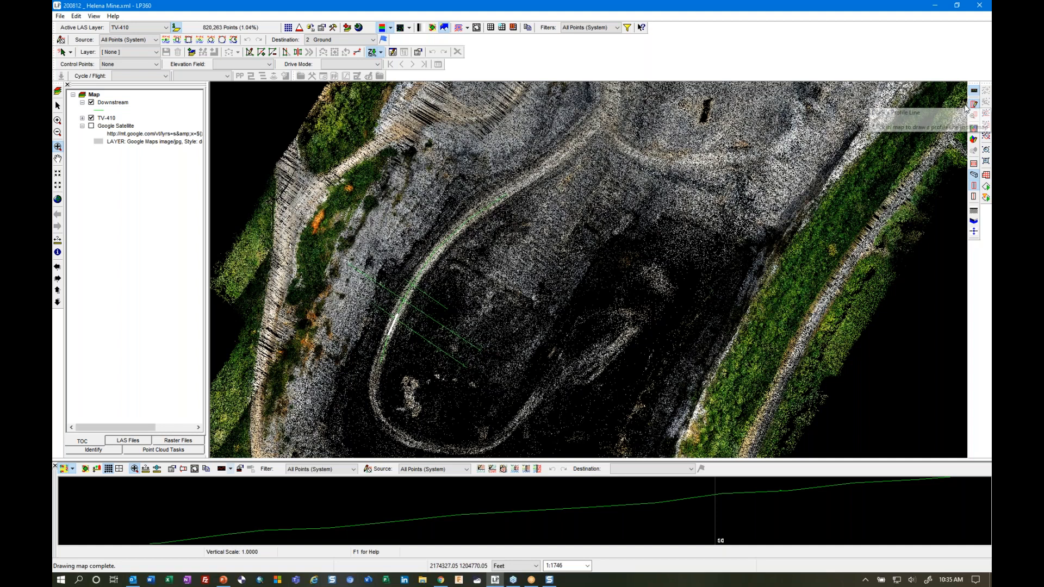
pyautogui.click(358, 184)
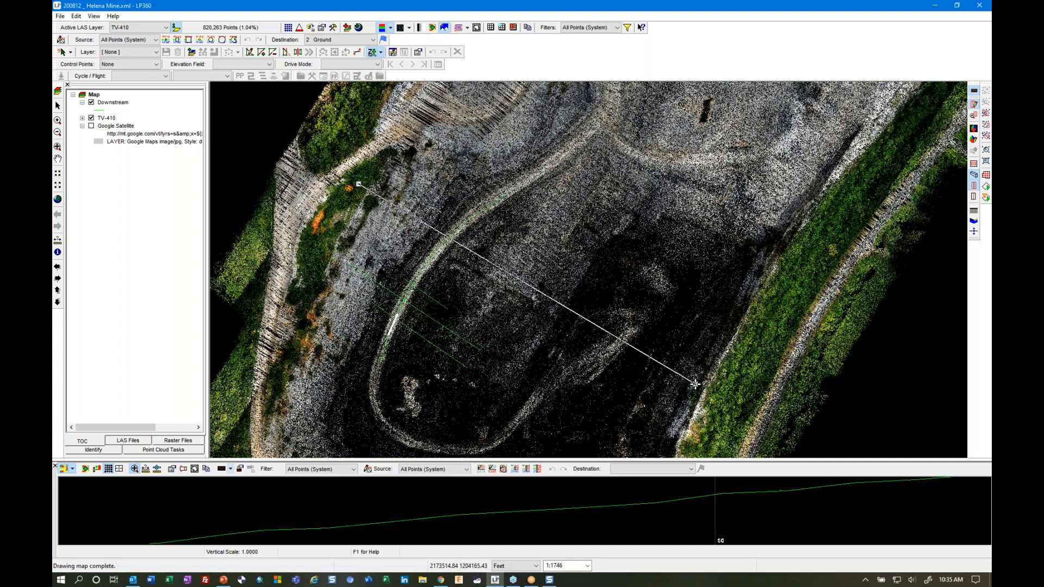
pyautogui.click(695, 384)
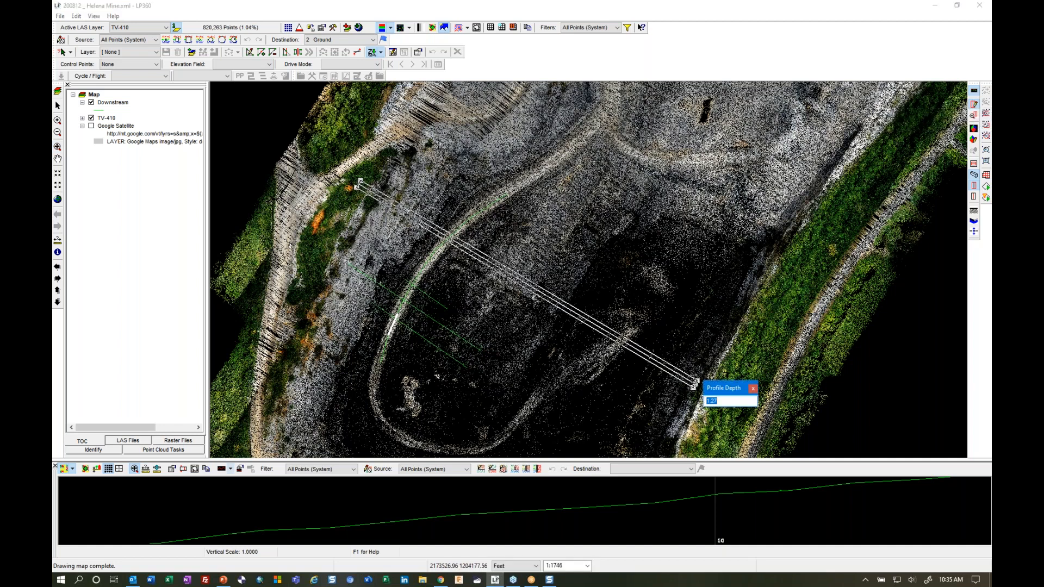
pyautogui.press('Return')
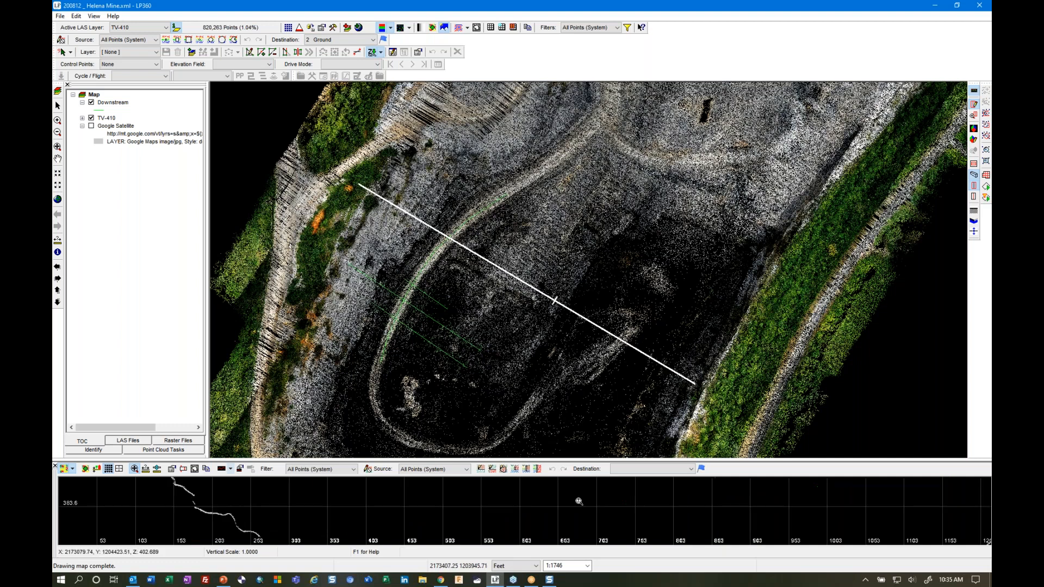
pyautogui.moveTo(595, 460); pyautogui.dragTo(584, 357)
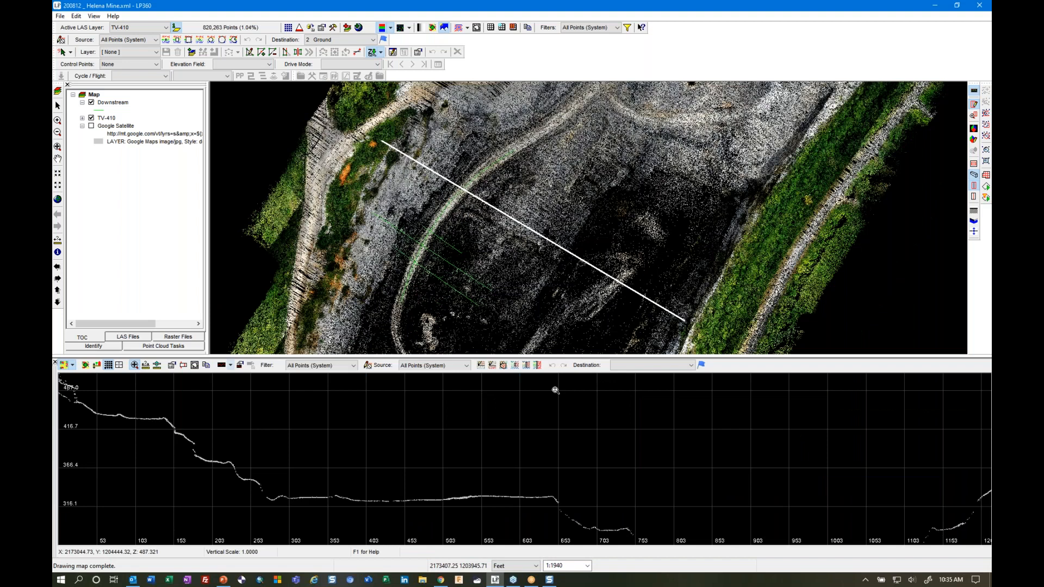
pyautogui.scroll(-2, 562, 474)
pyautogui.scroll(-2, 563, 475)
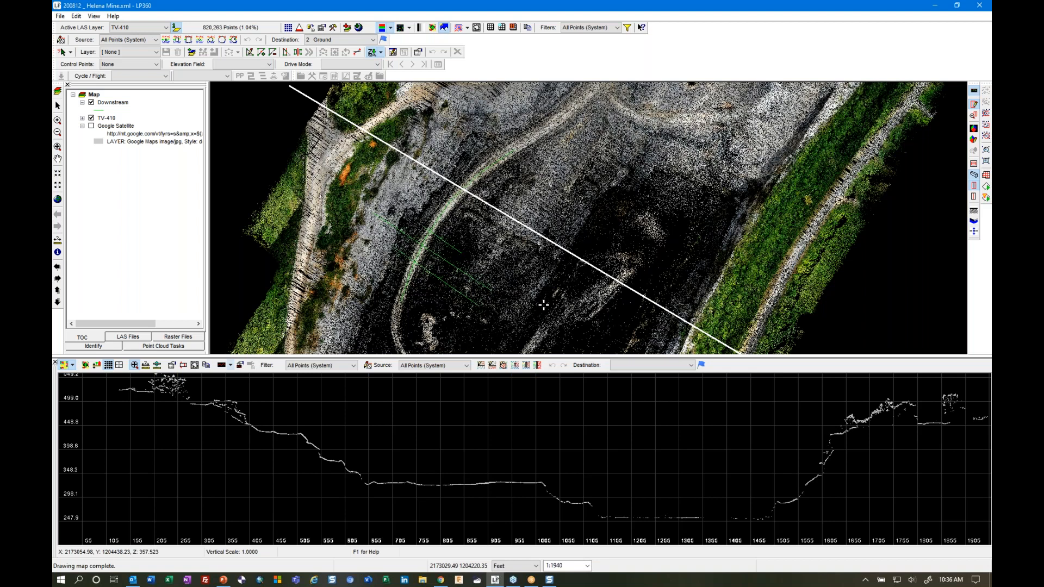
# - Make Downstream the feature edit layer and digitize a new line across the pit floor along the profile
pyautogui.click(133, 53)
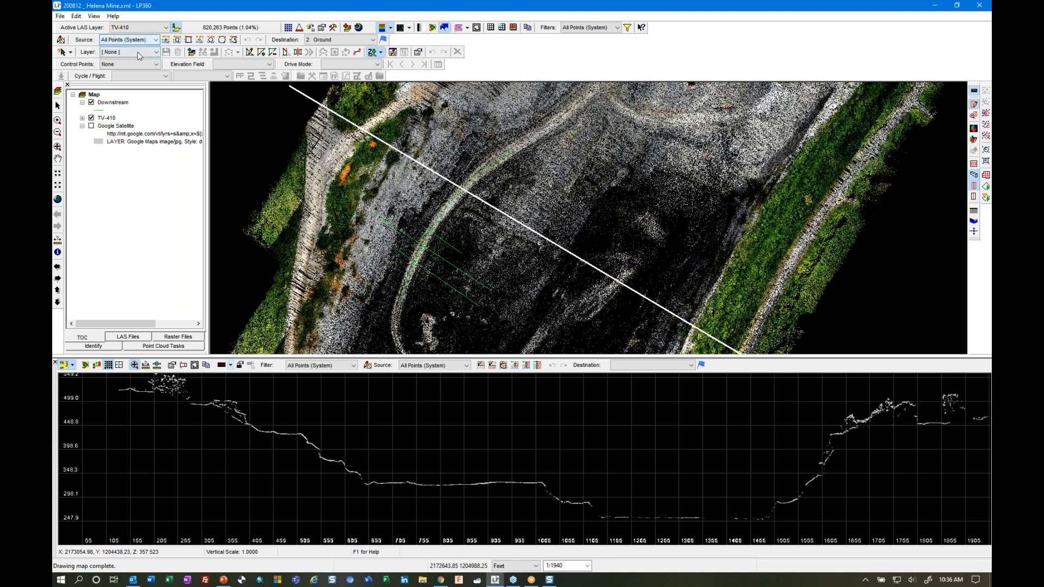
pyautogui.click(139, 56)
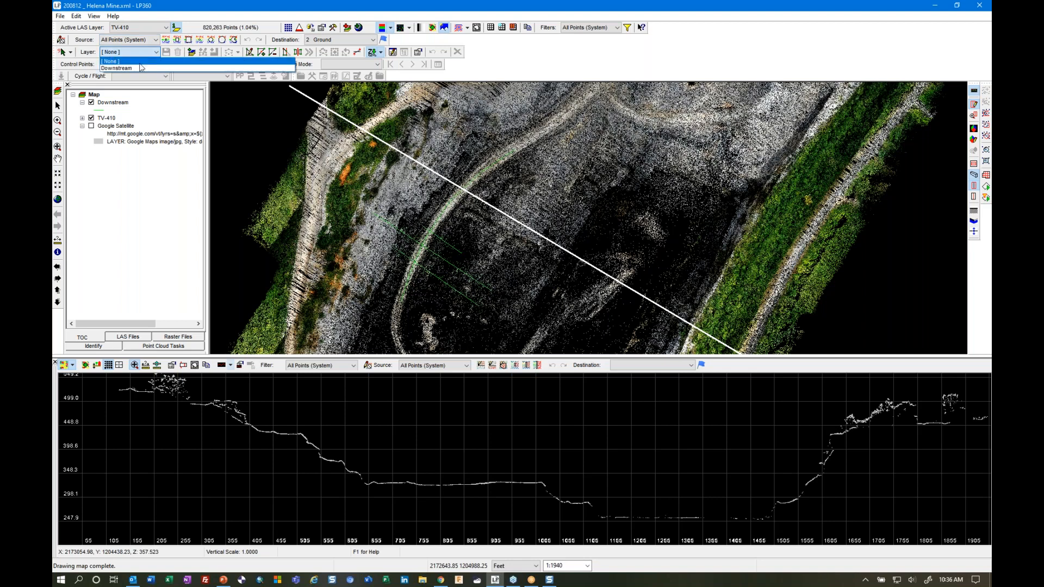
pyautogui.click(139, 69)
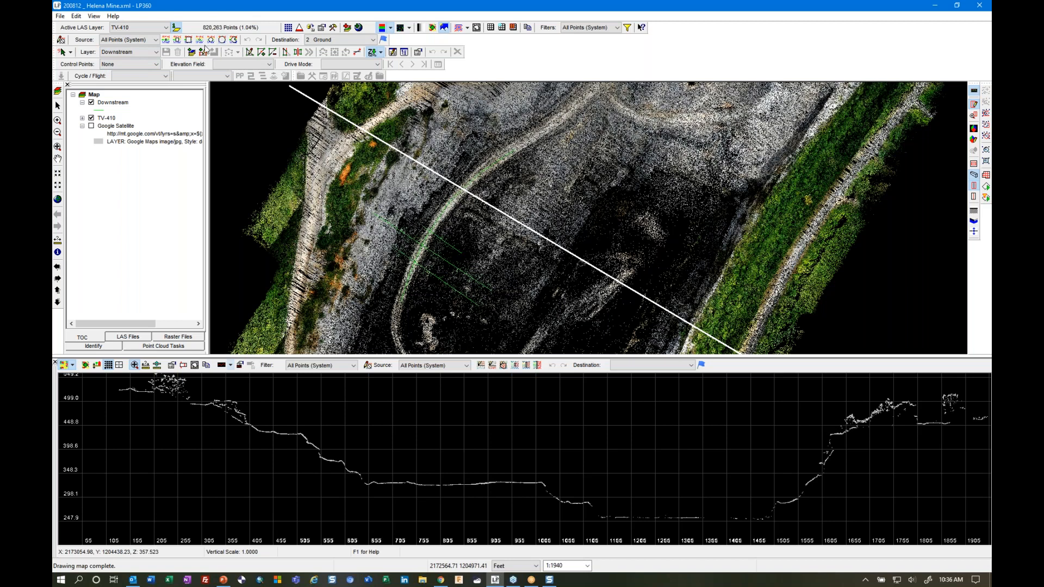
pyautogui.click(204, 53)
pyautogui.click(526, 239)
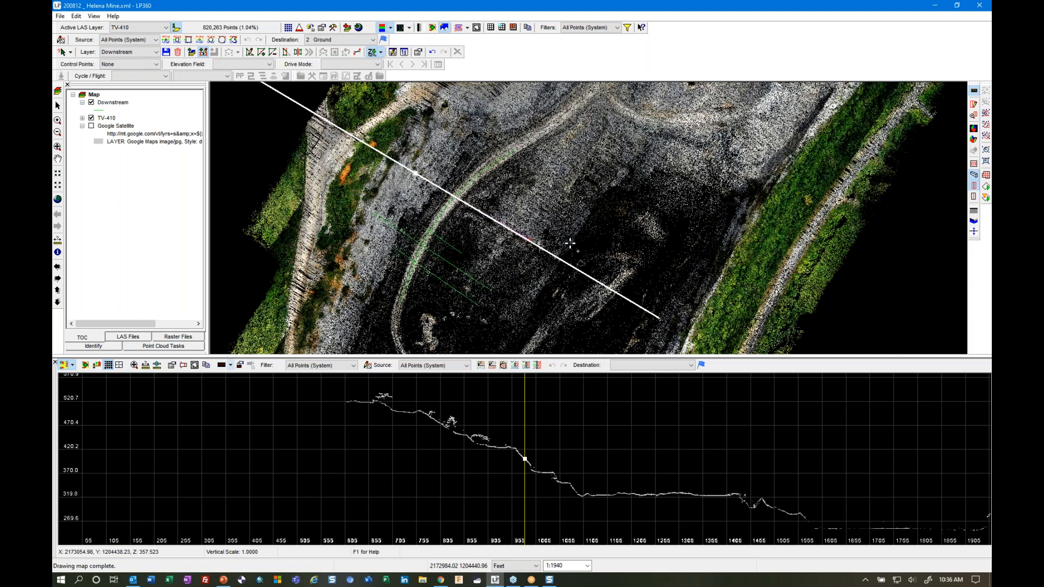
pyautogui.press('n')
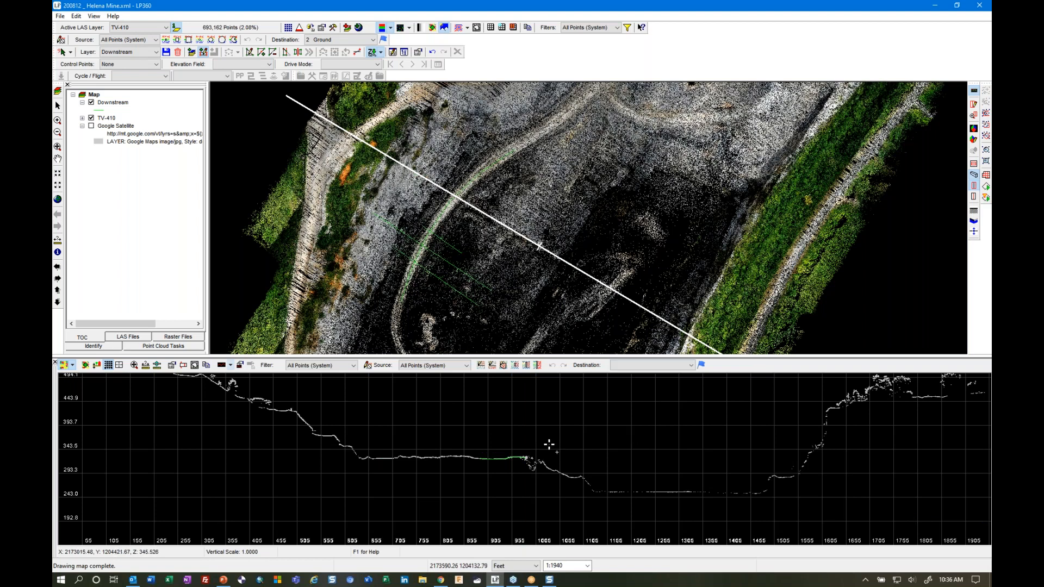
# - Set the profile depth to 5
pyautogui.click(183, 365)
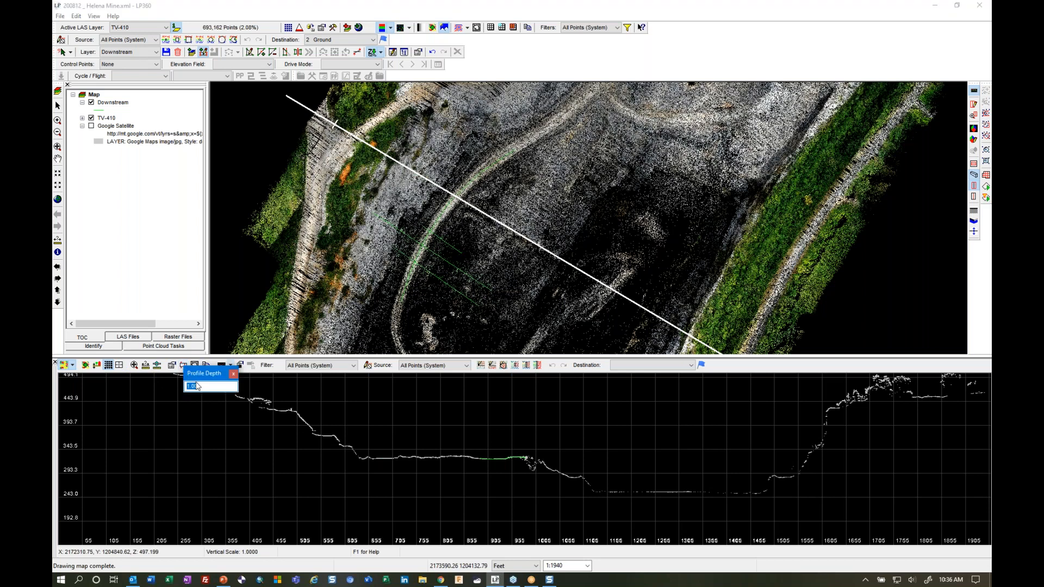
pyautogui.write('5')
pyautogui.press('Return')
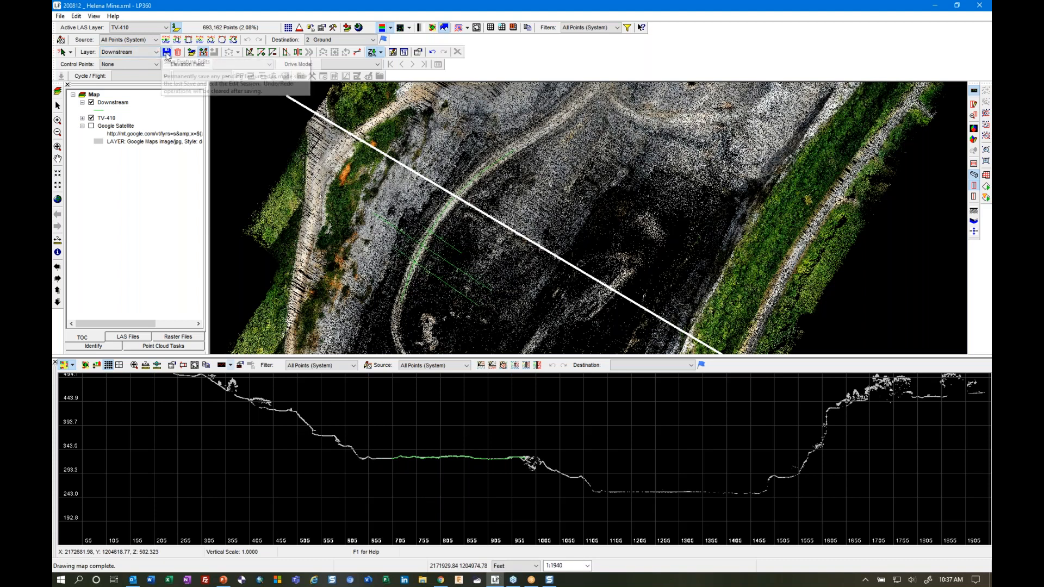
# - Open the Feature Analyst for the Downstream layer and place it above the profile view
pyautogui.rightClick(124, 104)
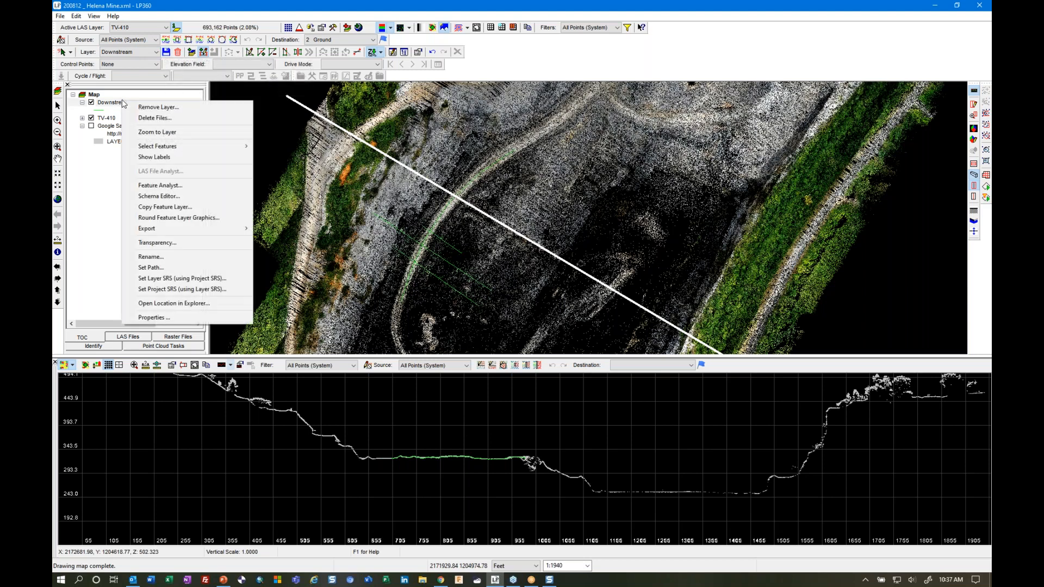
pyautogui.click(196, 186)
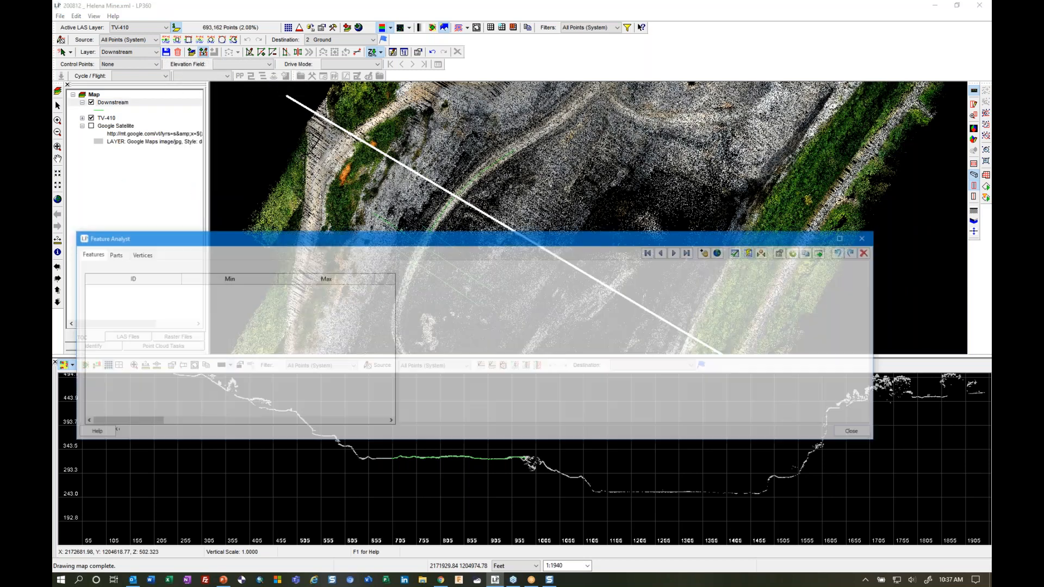
pyautogui.moveTo(672, 239); pyautogui.dragTo(717, 158)
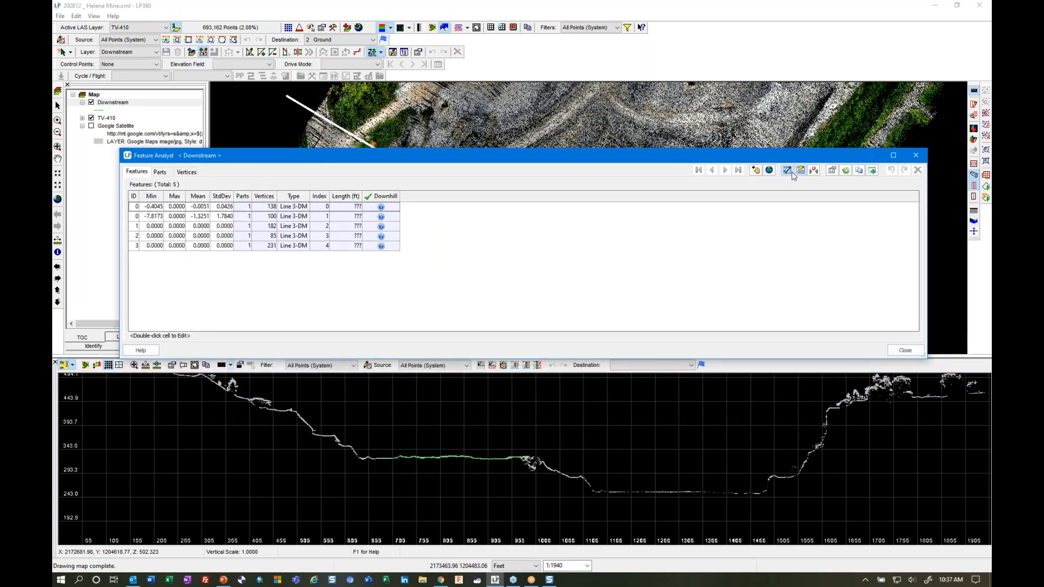
# - Review the General, Planar, Vertical, Size and M-Values analysis tests in the Feature Analyst options, keeping the Downhill test enabled
pyautogui.click(832, 170)
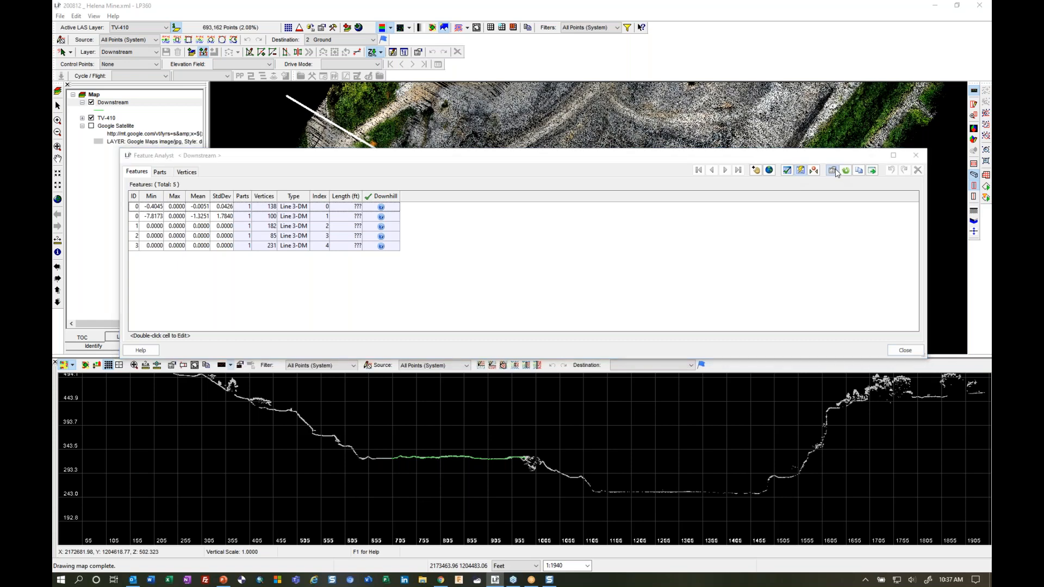
pyautogui.moveTo(566, 235); pyautogui.dragTo(533, 208)
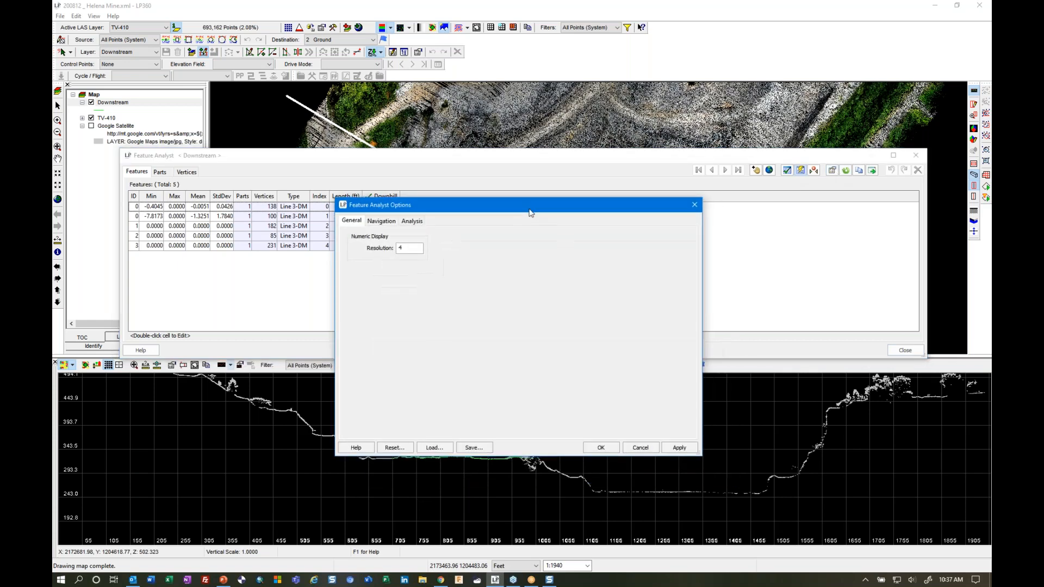
pyautogui.click(420, 224)
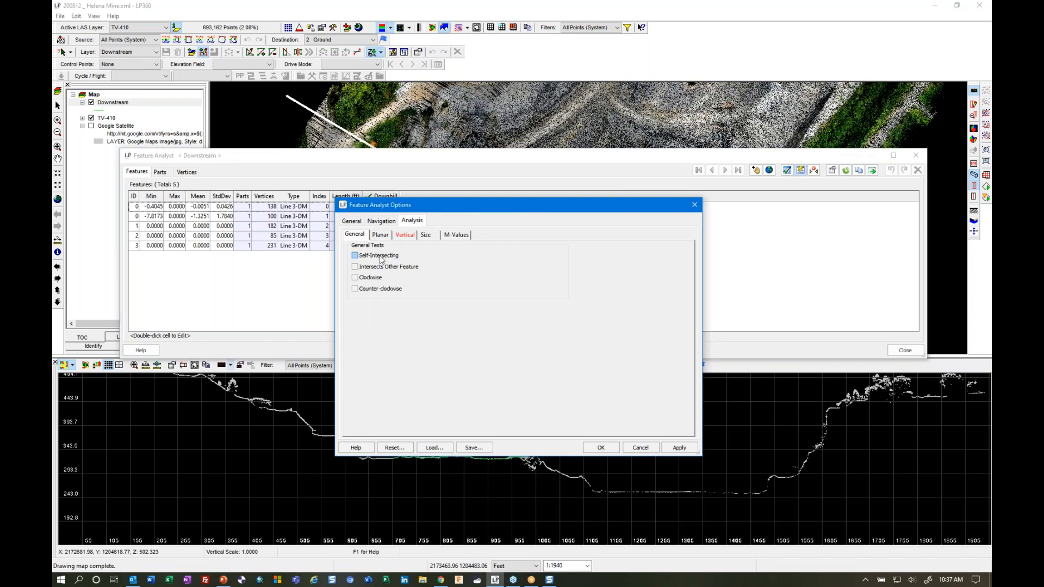
pyautogui.click(383, 235)
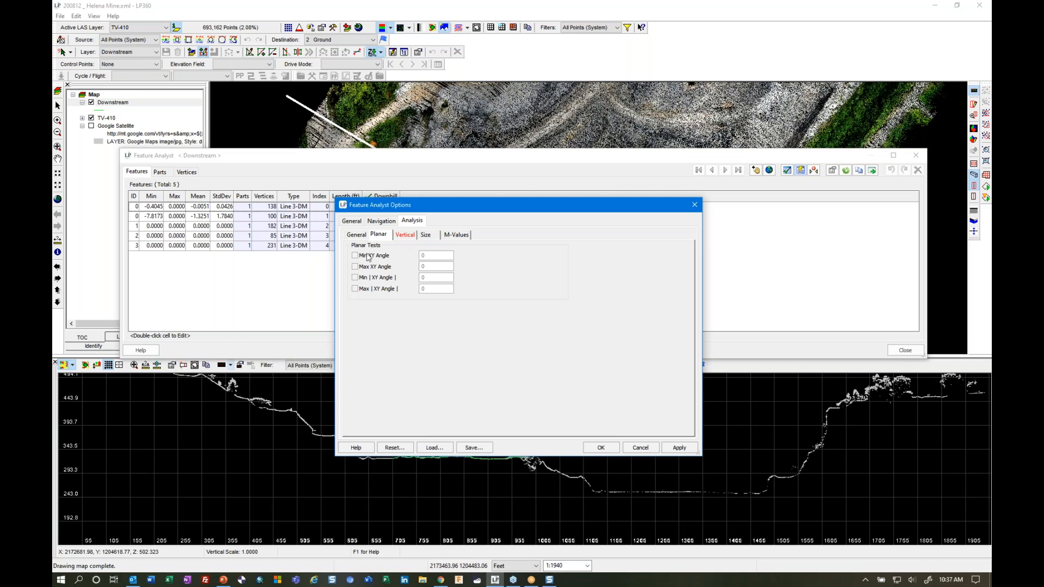
pyautogui.click(407, 236)
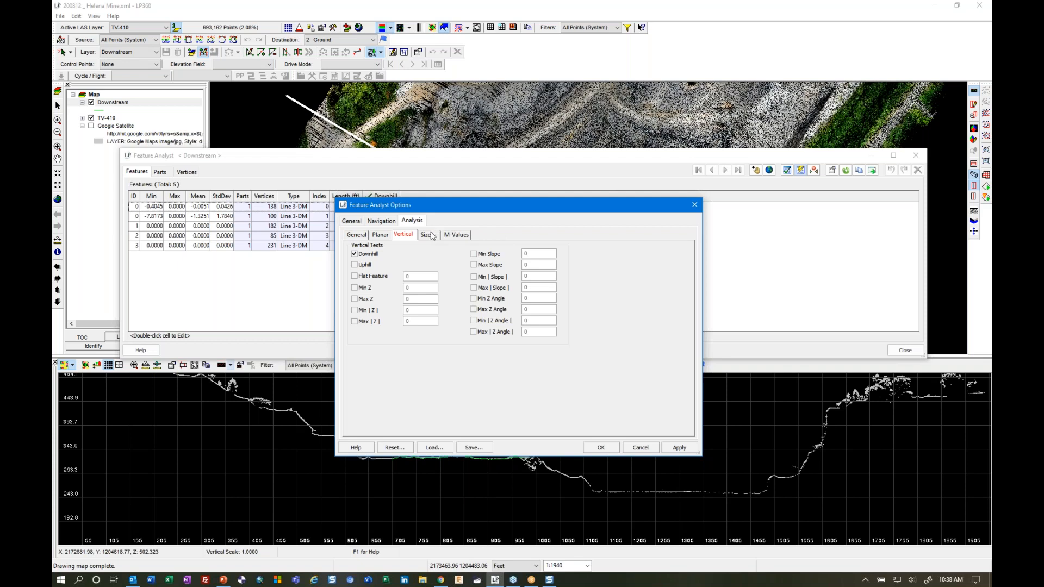
pyautogui.click(429, 235)
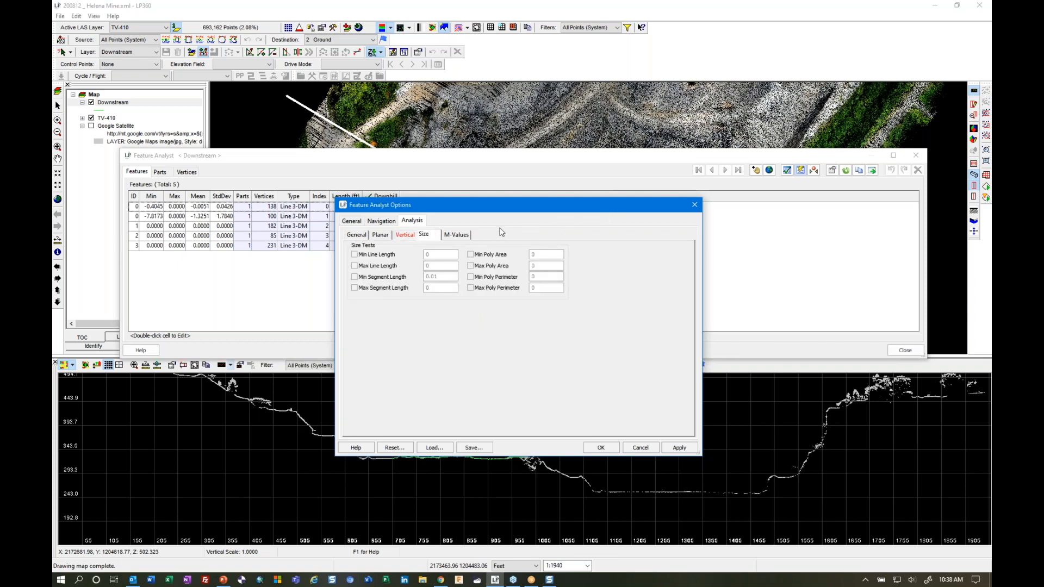
pyautogui.click(457, 235)
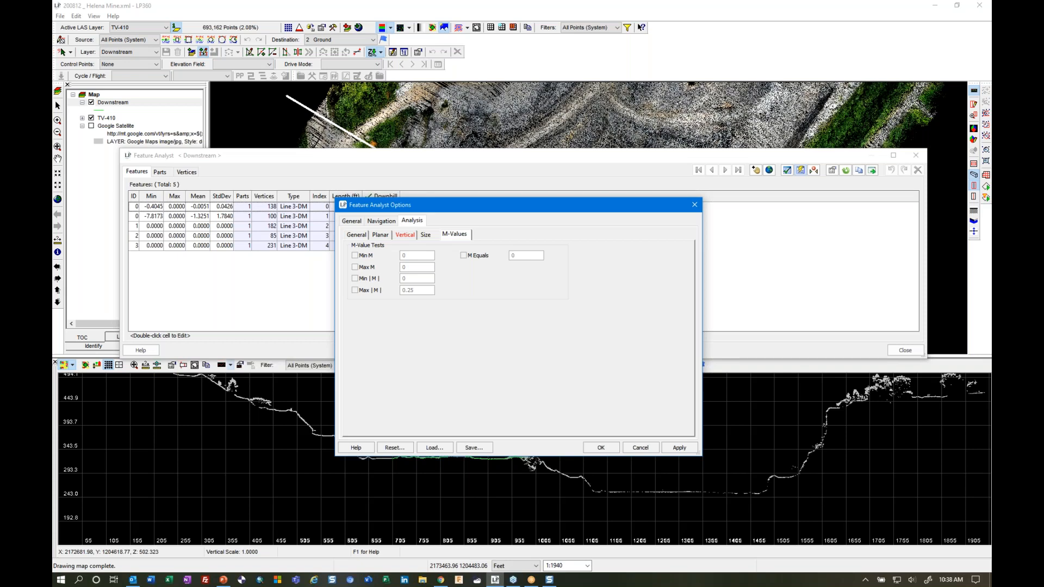
pyautogui.click(363, 235)
pyautogui.click(404, 235)
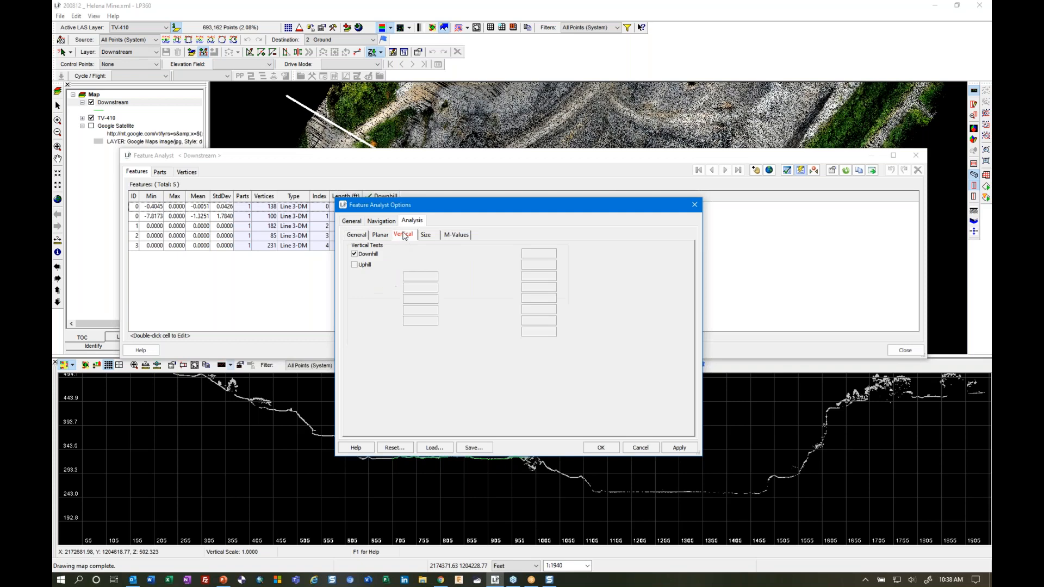
pyautogui.click(601, 448)
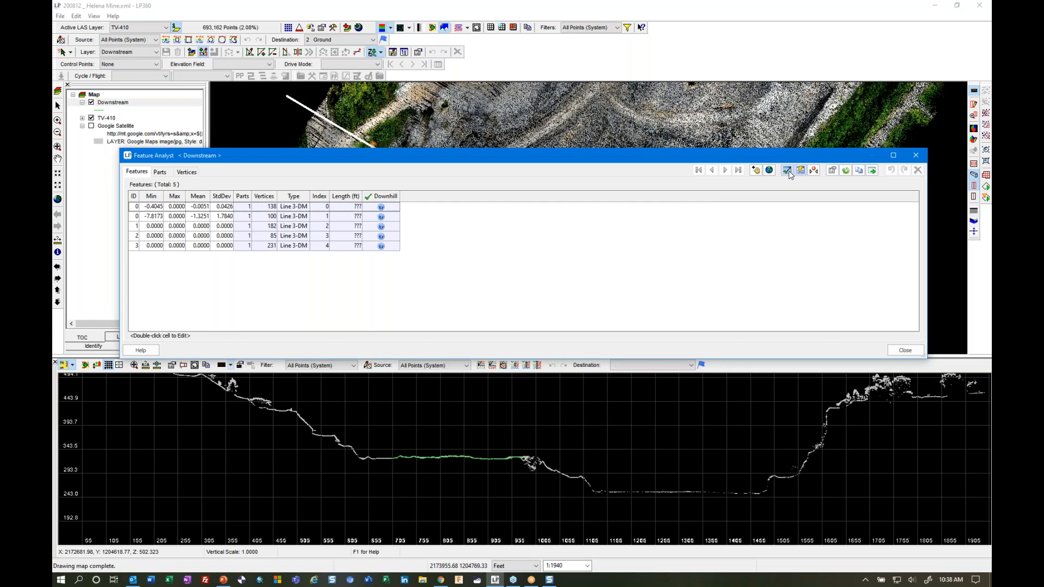
# - Run the Downhill test on the Downstream features and reposition the Feature Analyst window
pyautogui.click(788, 172)
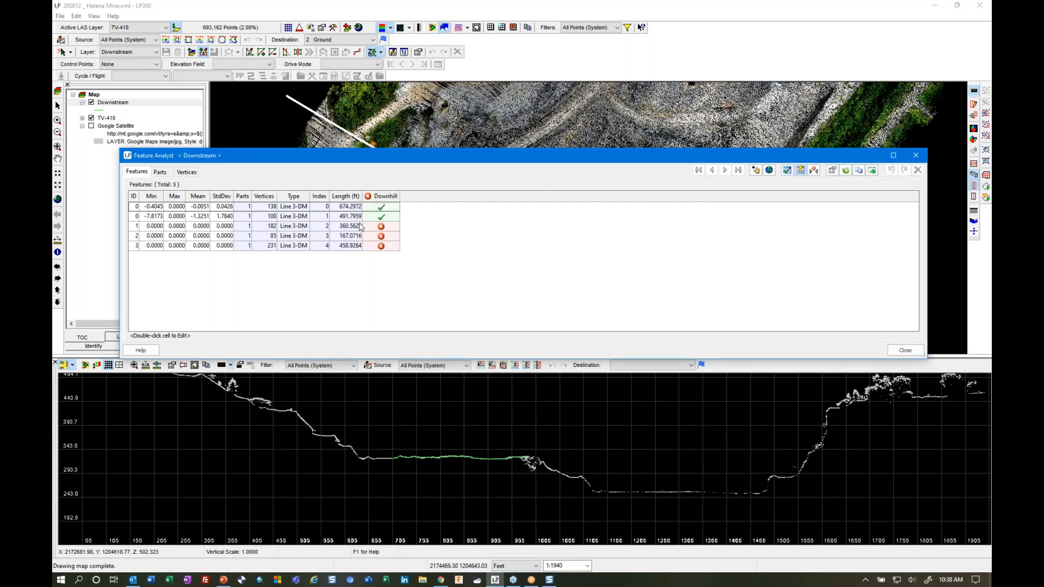
pyautogui.moveTo(427, 159); pyautogui.dragTo(488, 250)
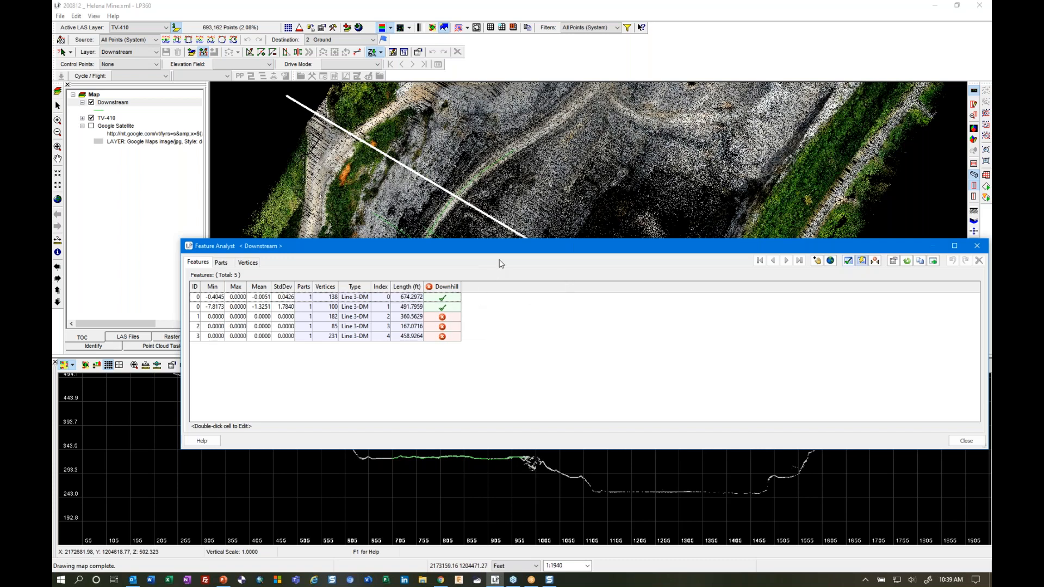
pyautogui.moveTo(506, 251); pyautogui.dragTo(504, 219)
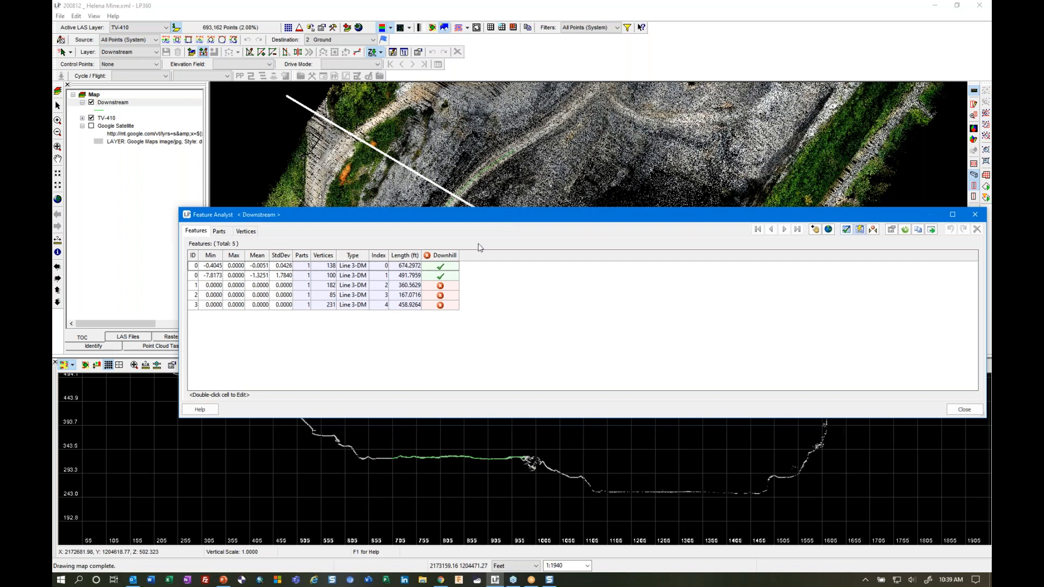
# - Select the feature with ID 1, list its vertices, and examine vertex 17 up close in the profile view
pyautogui.click(415, 286)
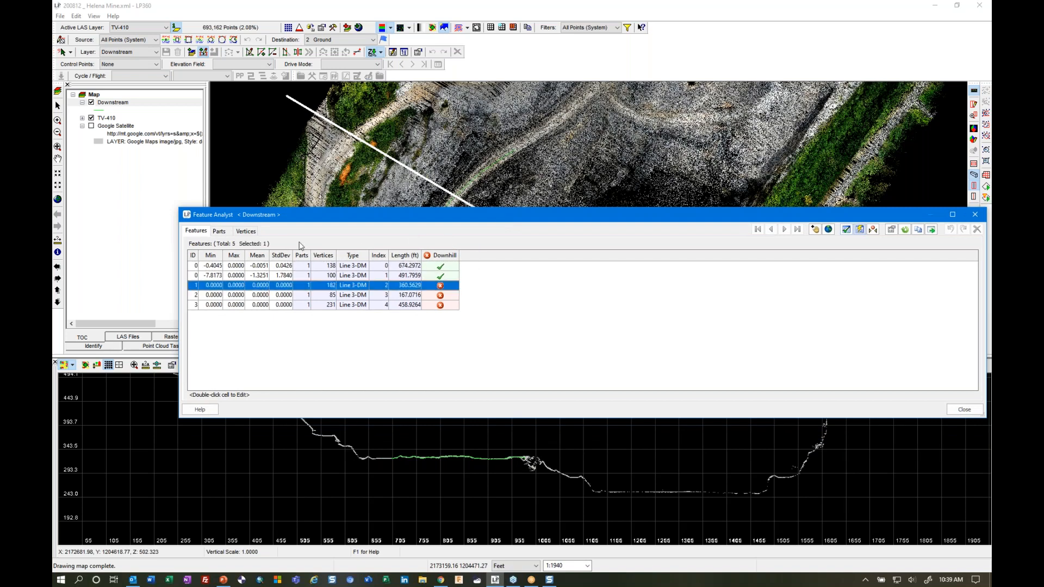
pyautogui.click(246, 232)
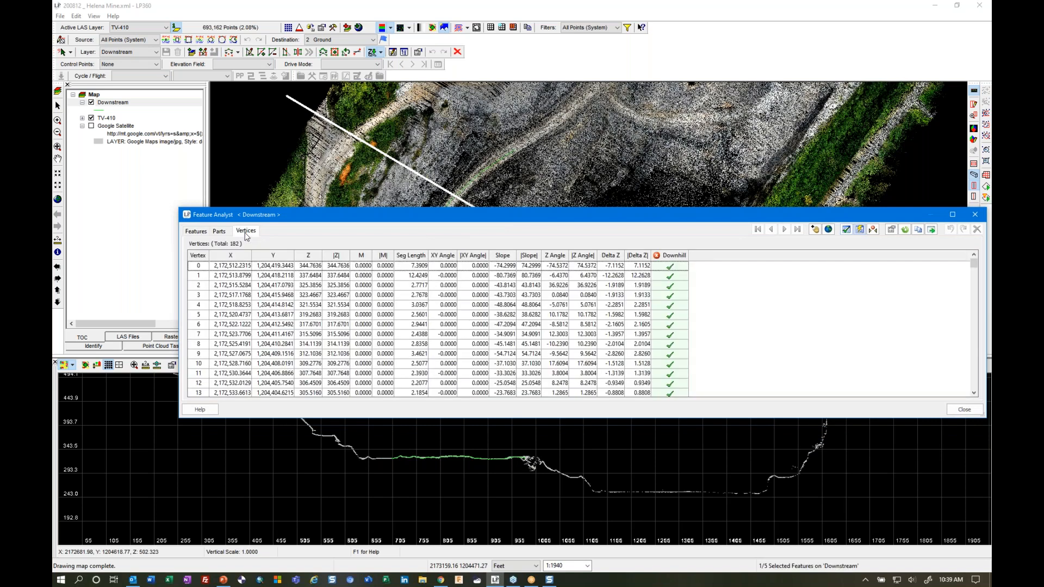
pyautogui.scroll(-2, 680, 286)
pyautogui.scroll(-2, 679, 287)
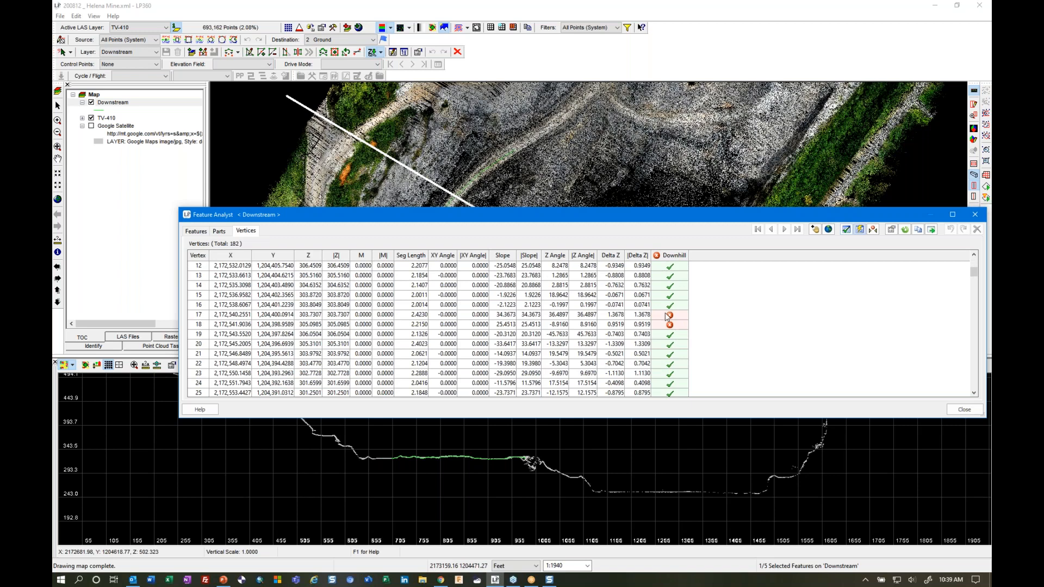
pyautogui.click(602, 318)
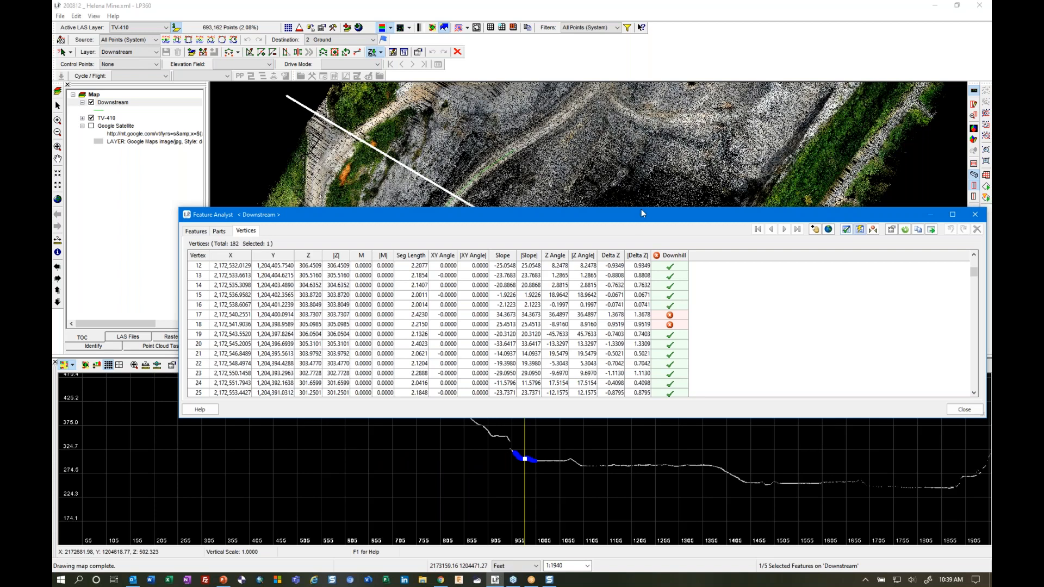
pyautogui.moveTo(640, 214); pyautogui.dragTo(653, 161)
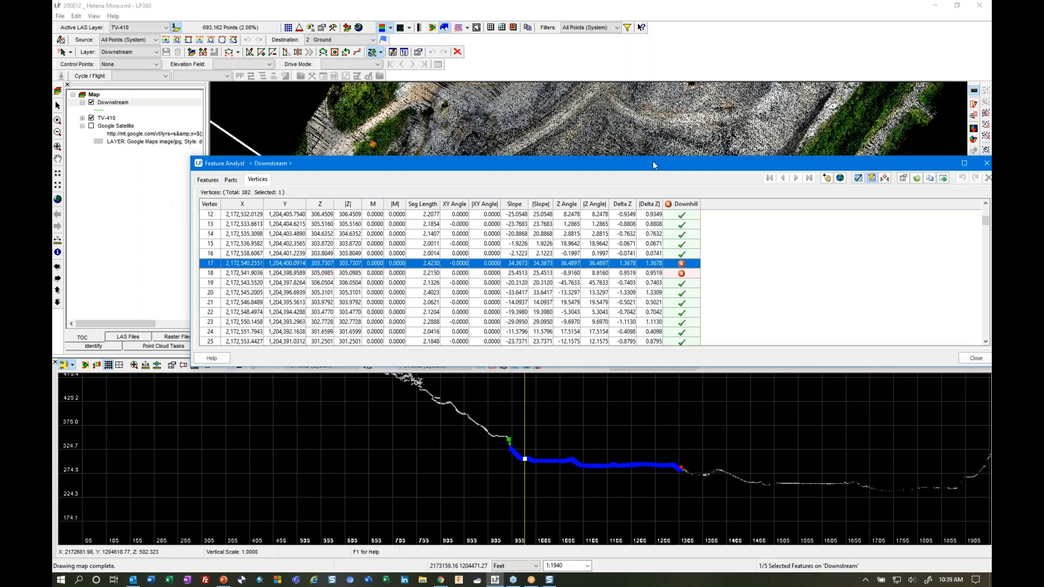
pyautogui.click(523, 453)
pyautogui.scroll(5, 524, 456)
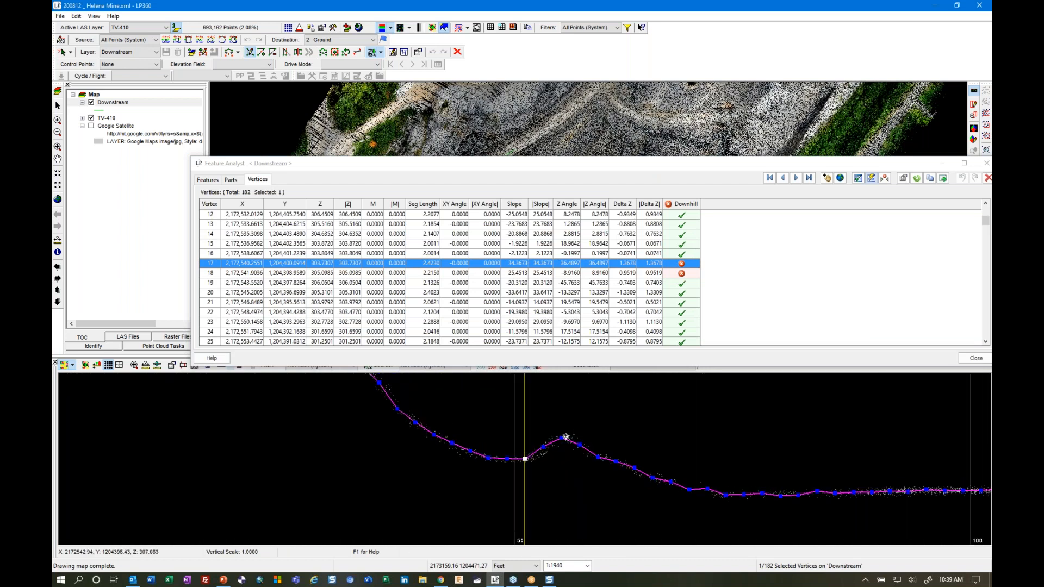
pyautogui.scroll(3, 565, 435)
pyautogui.moveTo(564, 434); pyautogui.dragTo(549, 451, button='middle')
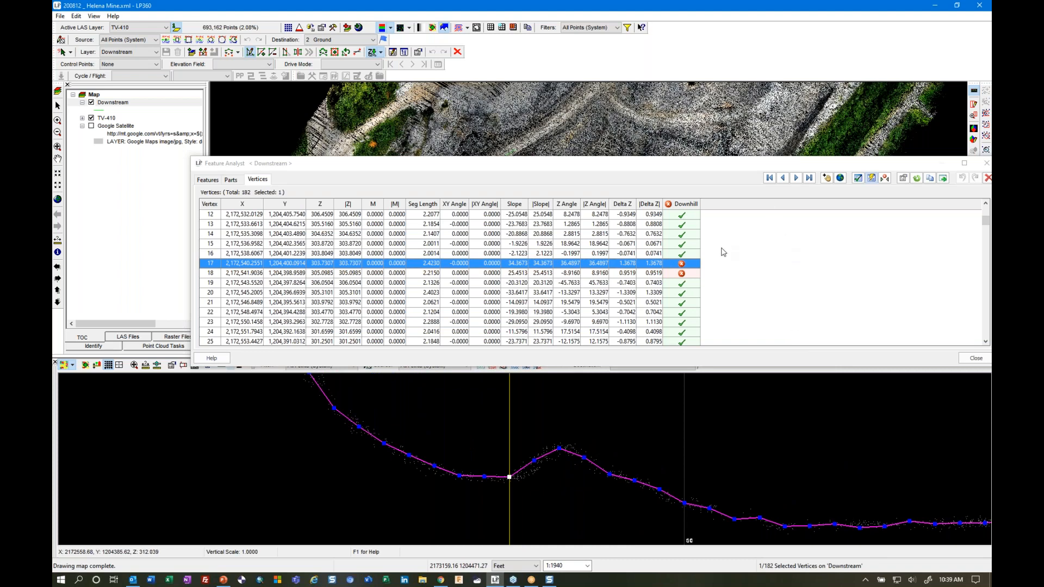
# - Inspect vertices 18, 19, 26, 28 and 29 of the selected feature one by one in the profile
pyautogui.click(643, 274)
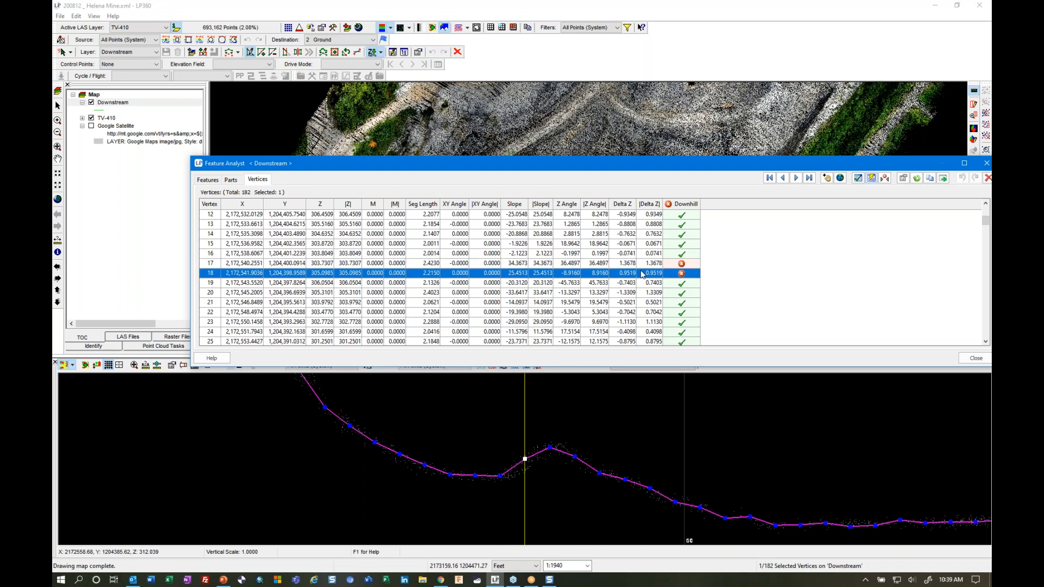
pyautogui.click(634, 283)
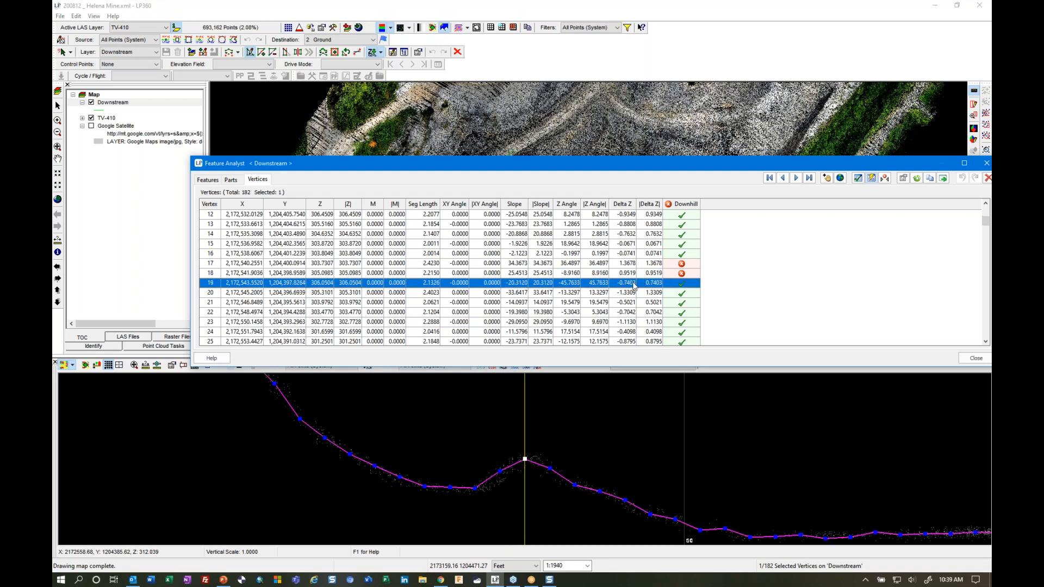
pyautogui.scroll(-4, 634, 283)
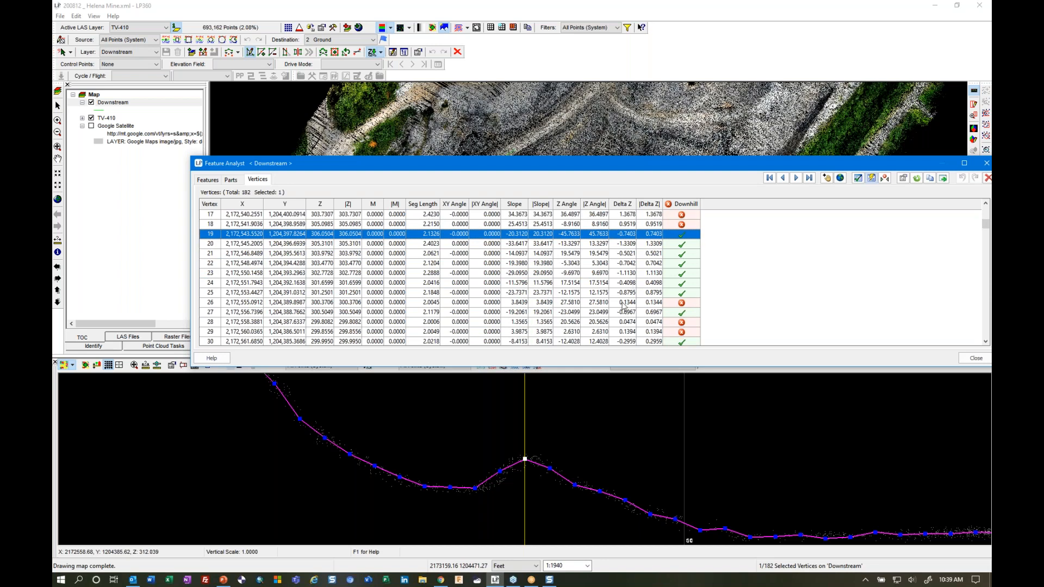
pyautogui.click(623, 304)
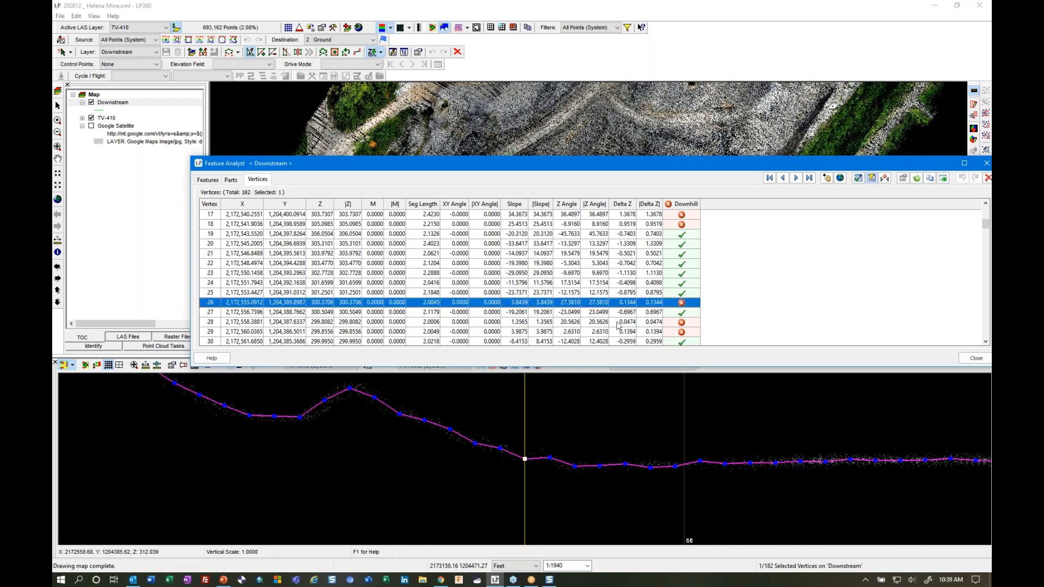
pyautogui.click(618, 323)
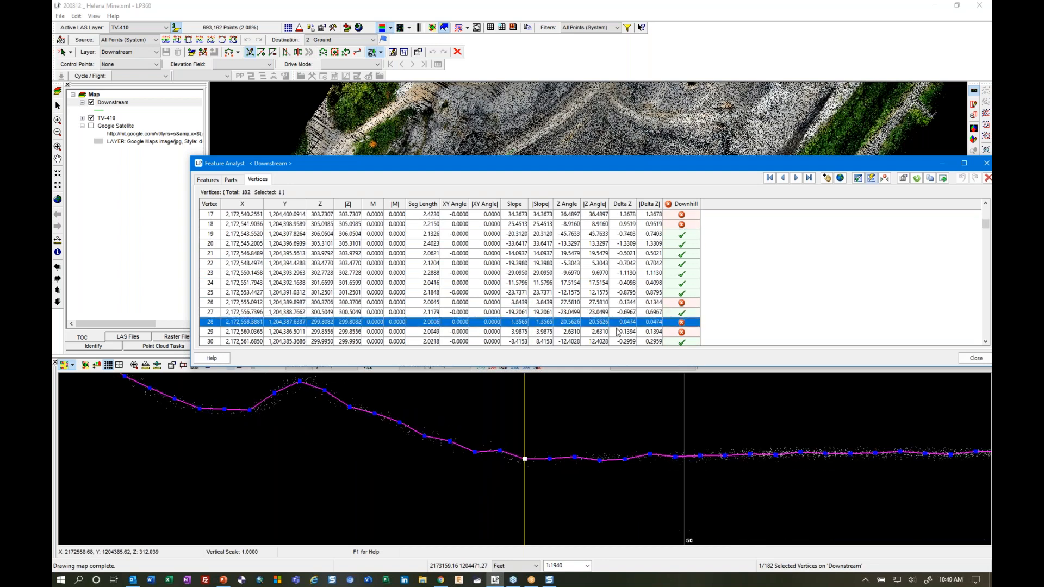
pyautogui.click(618, 332)
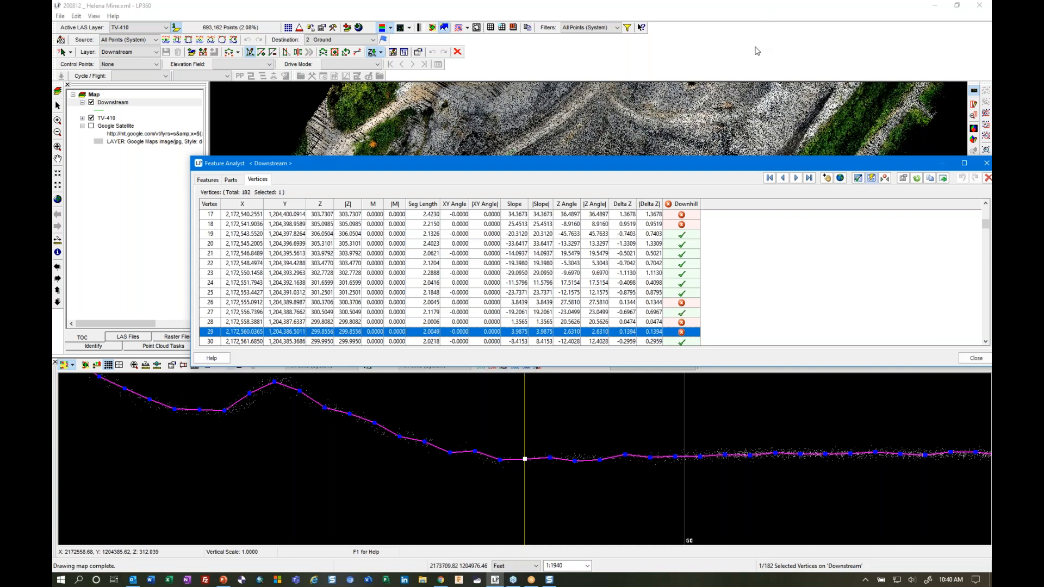
# - Export the failed results of all features to Downstream_Result_Feature.shp and Downstream_Result_Vertex.shp in the Linework folder, adding them to the map
pyautogui.moveTo(701, 166); pyautogui.dragTo(635, 294)
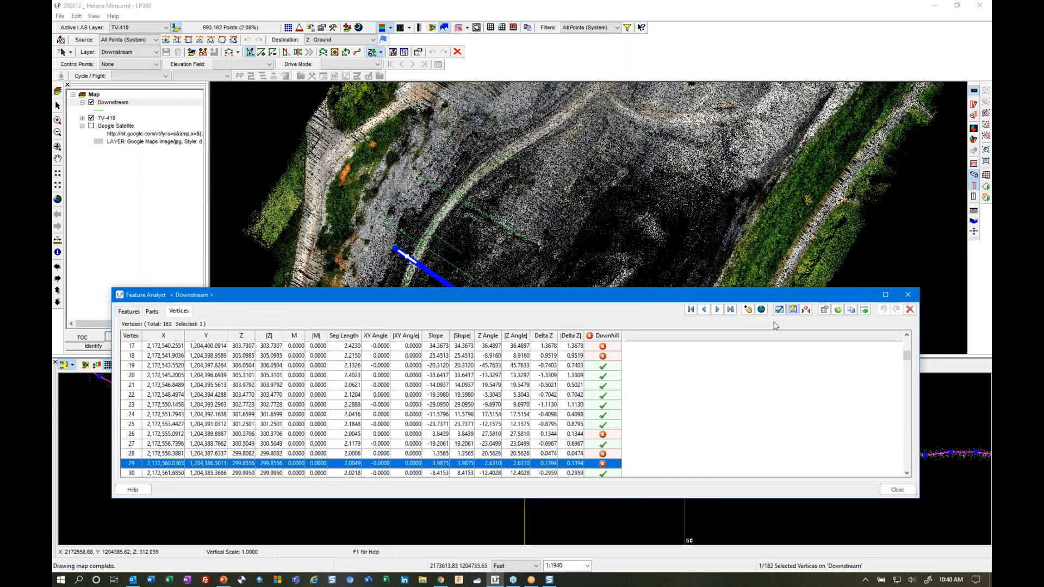
pyautogui.click(865, 310)
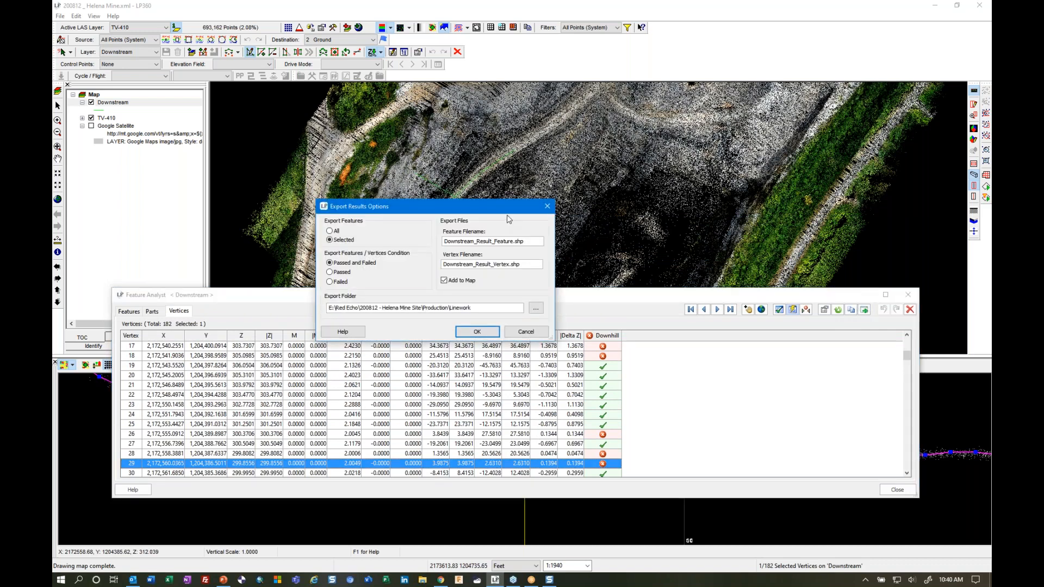
pyautogui.moveTo(502, 206); pyautogui.dragTo(501, 216)
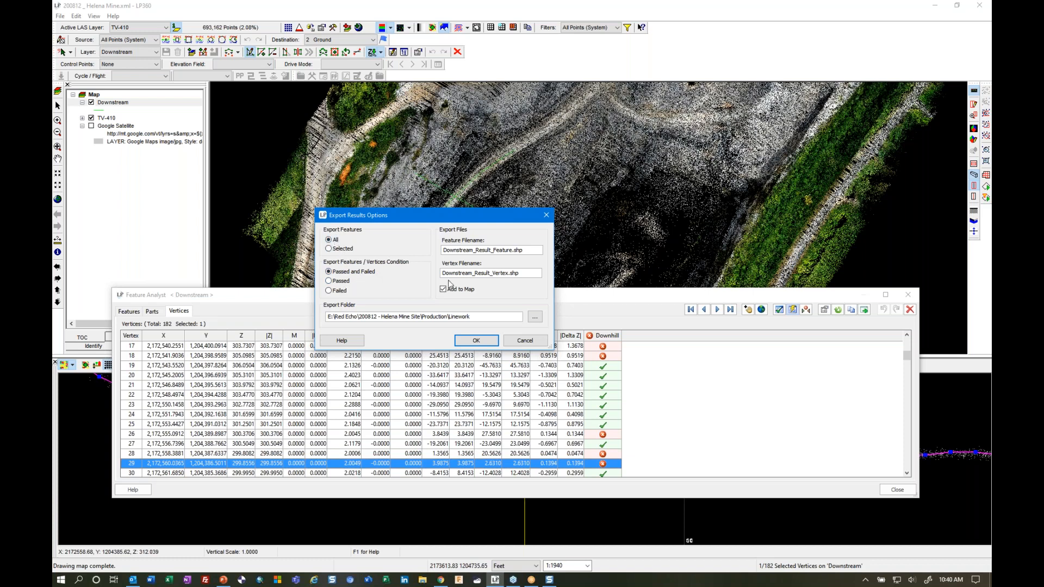
pyautogui.click(341, 292)
pyautogui.click(478, 341)
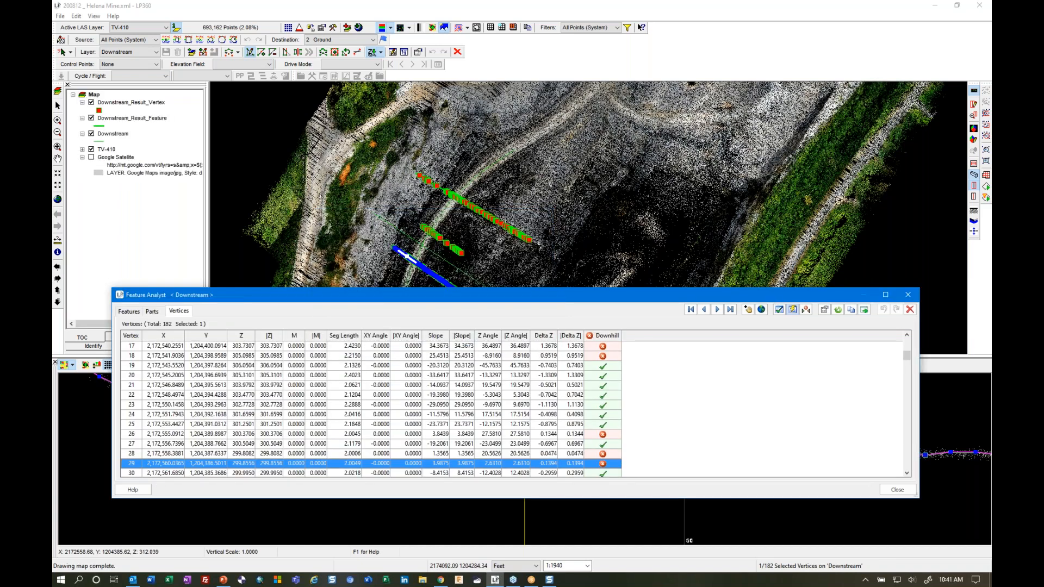
# - Hide the Downstream and Downstream_Result_Vertex layers and clear the feature selection, leaving the exported result lines uncovered on the map
pyautogui.moveTo(789, 296); pyautogui.dragTo(828, 362)
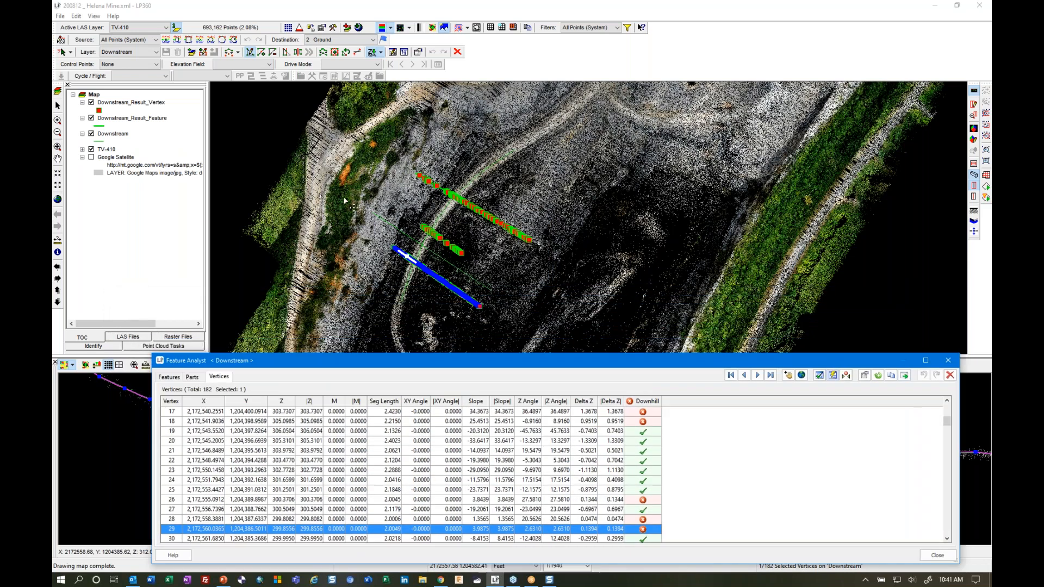
pyautogui.click(92, 134)
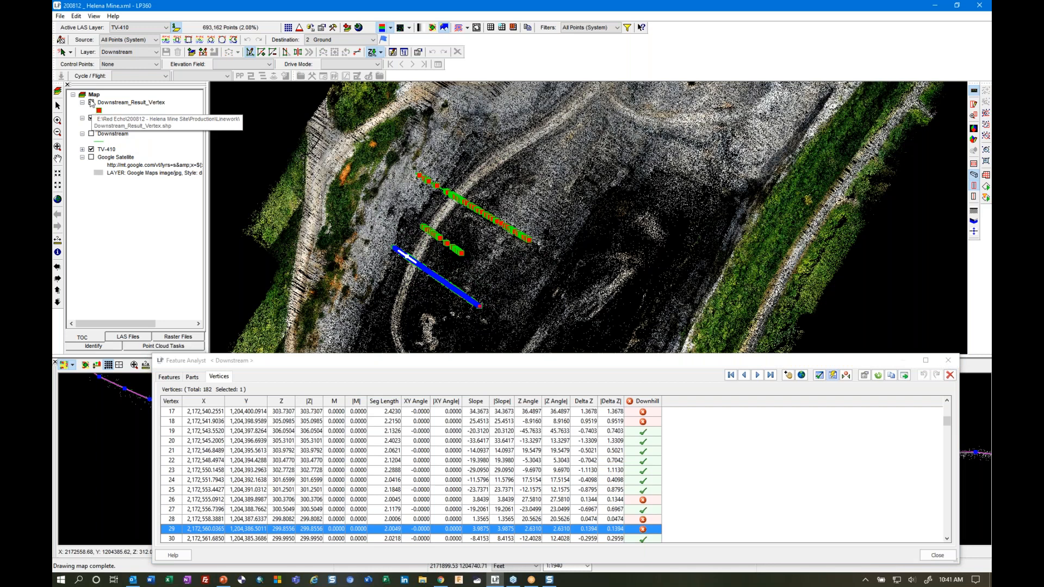
pyautogui.click(91, 102)
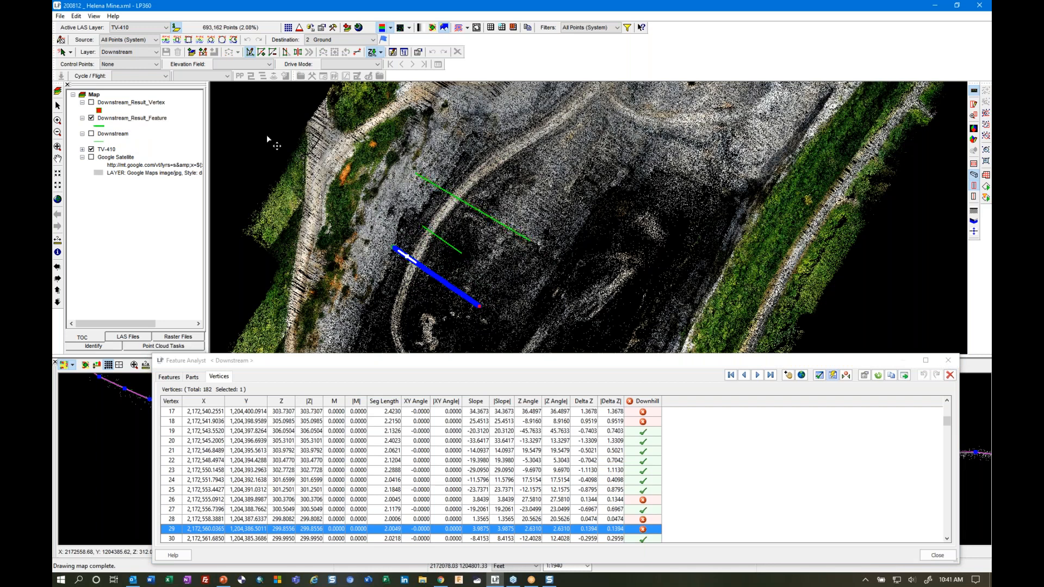
pyautogui.click(333, 167)
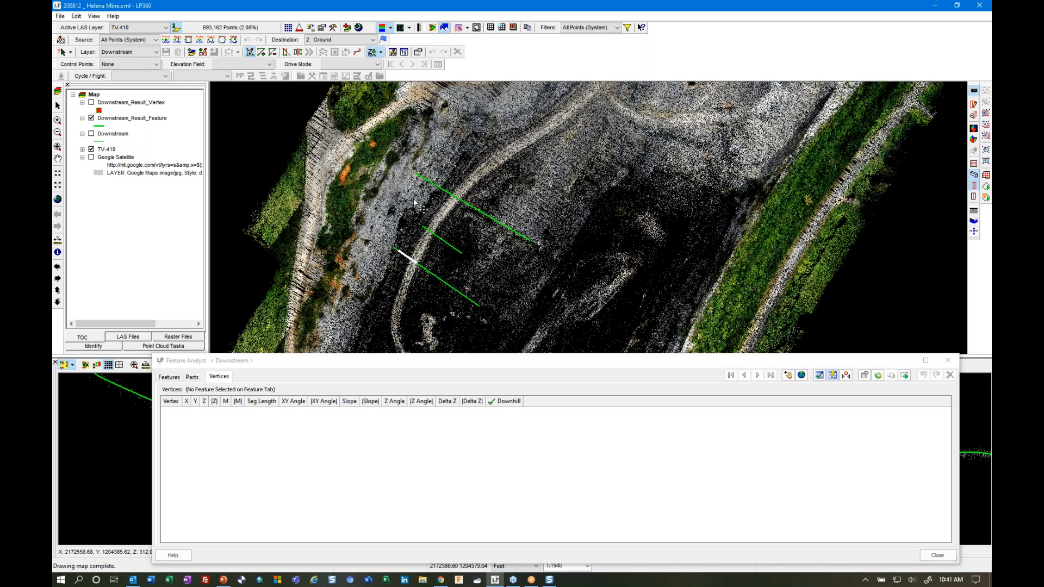
# - Show the Downstream_Result_Vertex layer, hide Downstream_Result_Feature, and examine the exported vertices up close on the map
pyautogui.click(92, 103)
pyautogui.click(91, 118)
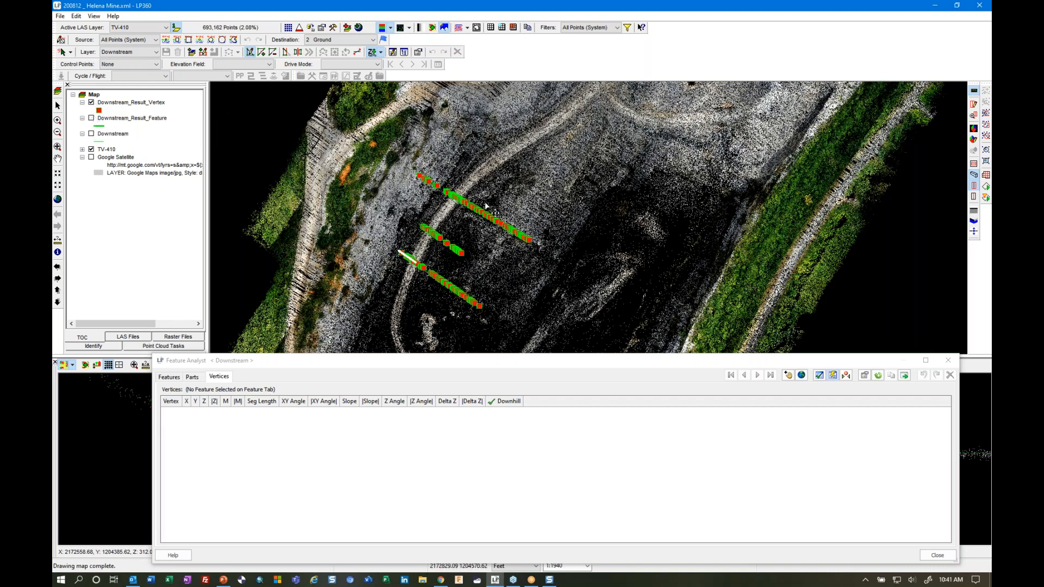
pyautogui.scroll(1, 482, 208)
pyautogui.scroll(1, 482, 207)
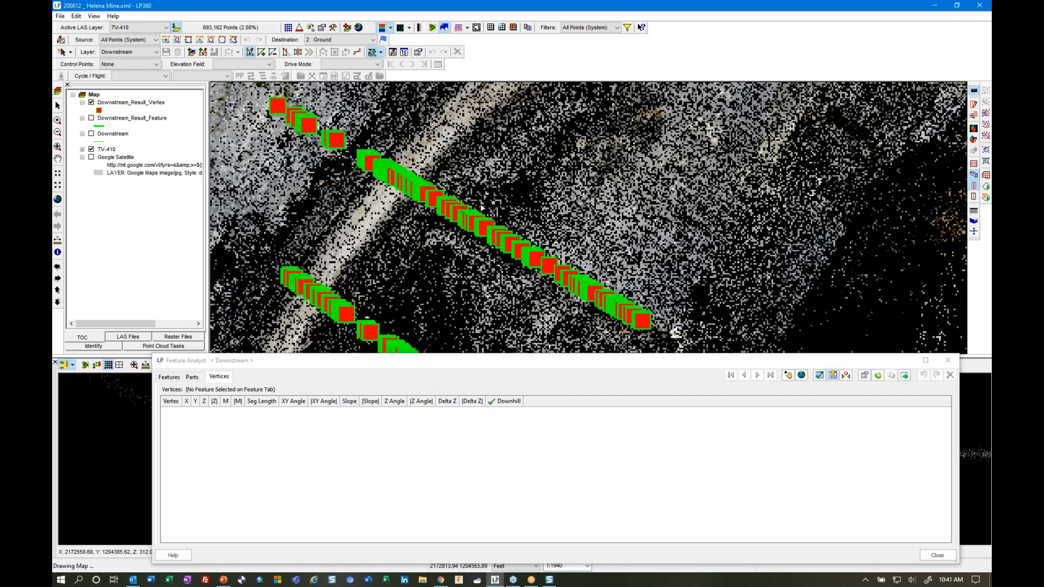
# - Identify one of the exported Downstream_Result_Vertex points on the map and read its attributes, including the Downhill result
pyautogui.scroll(2, 482, 208)
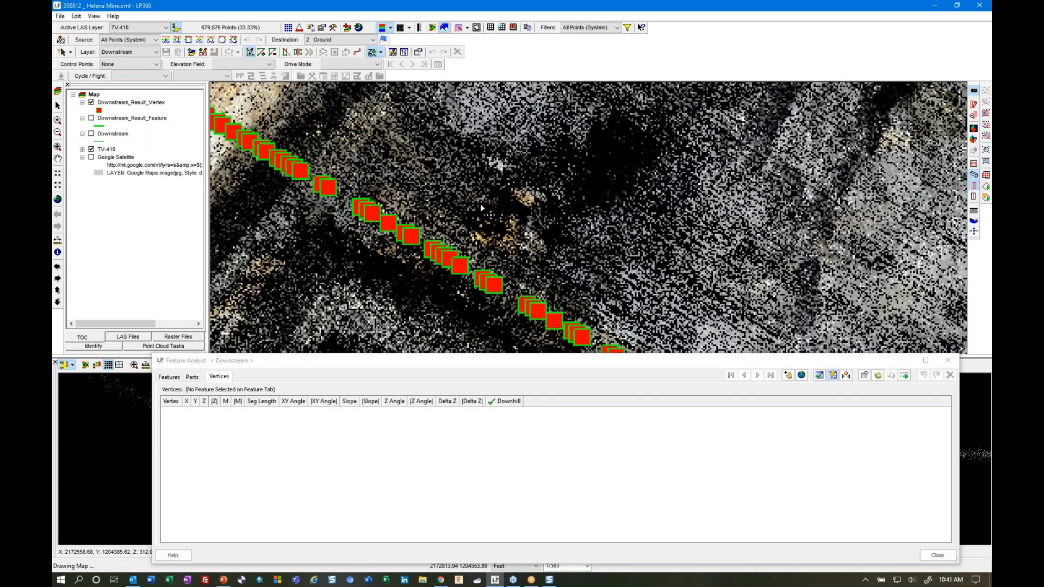
pyautogui.moveTo(513, 210); pyautogui.dragTo(568, 165, button='middle')
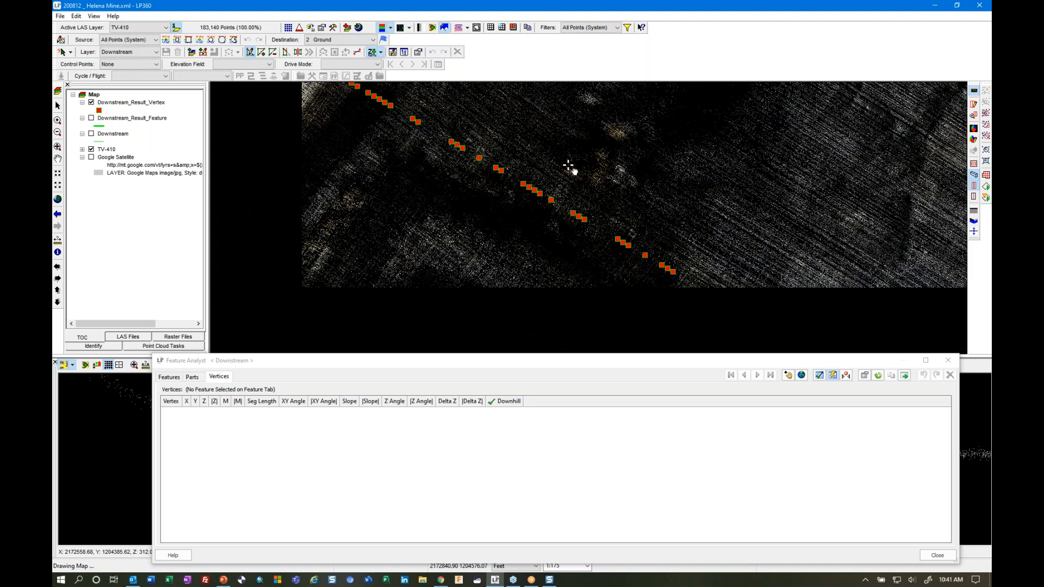
pyautogui.scroll(1, 568, 165)
pyautogui.scroll(-2, 552, 228)
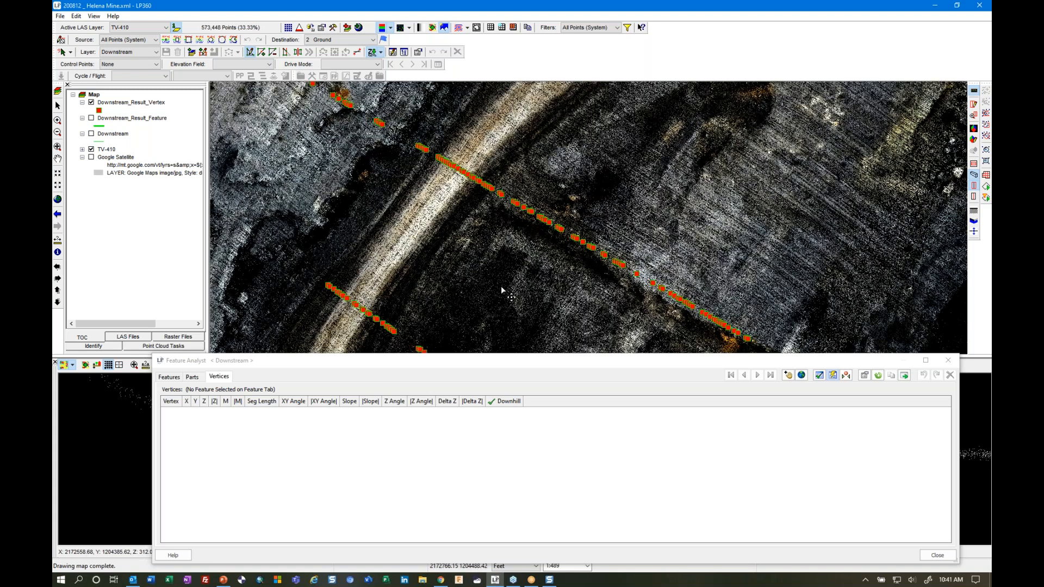
pyautogui.moveTo(501, 288); pyautogui.dragTo(521, 162, button='middle')
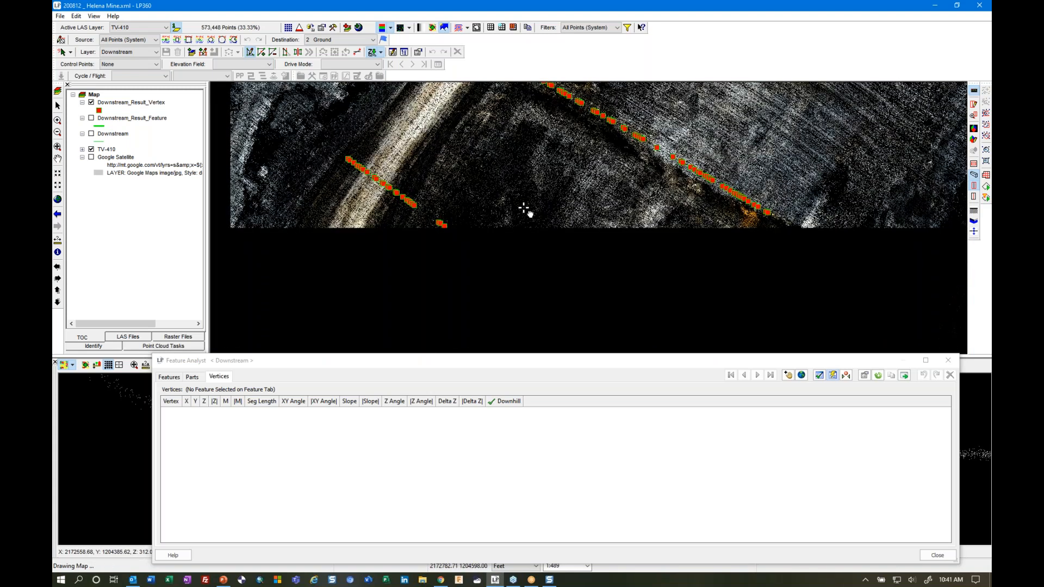
pyautogui.moveTo(472, 251); pyautogui.dragTo(530, 213, button='middle')
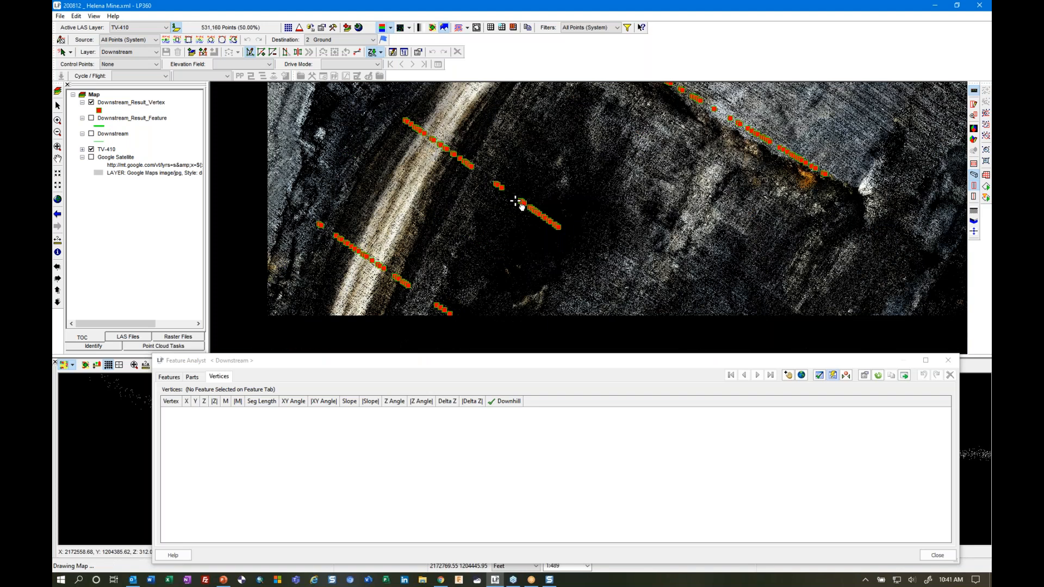
pyautogui.scroll(3, 518, 202)
pyautogui.moveTo(470, 156); pyautogui.dragTo(514, 250, button='middle')
pyautogui.scroll(2, 512, 247)
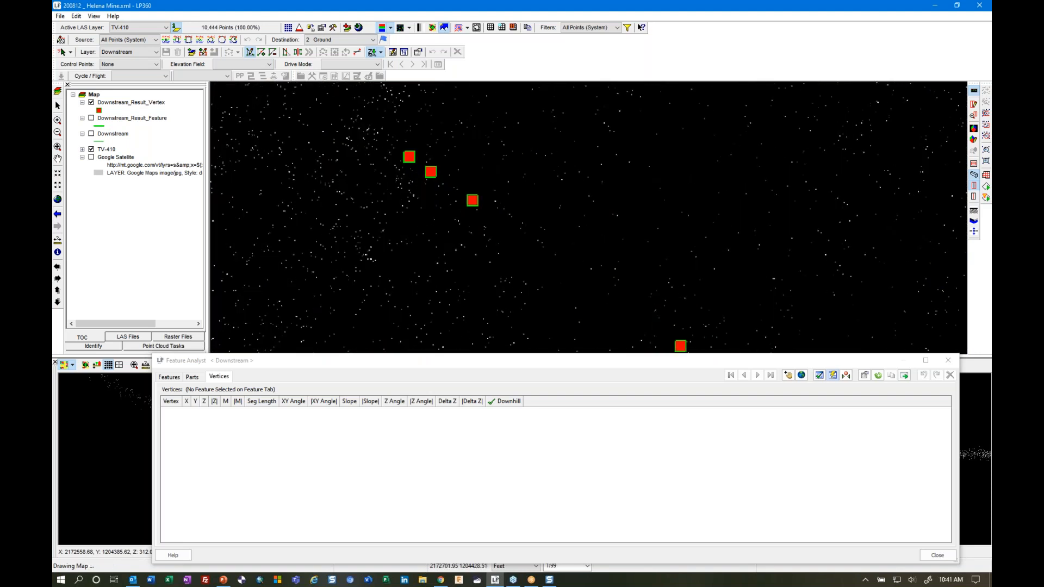
pyautogui.click(58, 252)
pyautogui.click(473, 204)
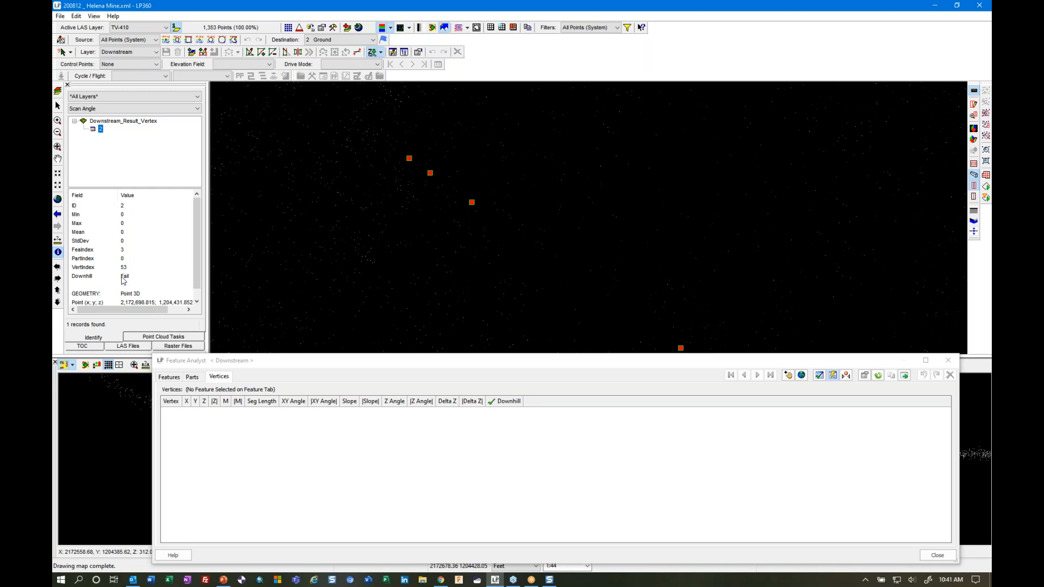
pyautogui.click(545, 359)
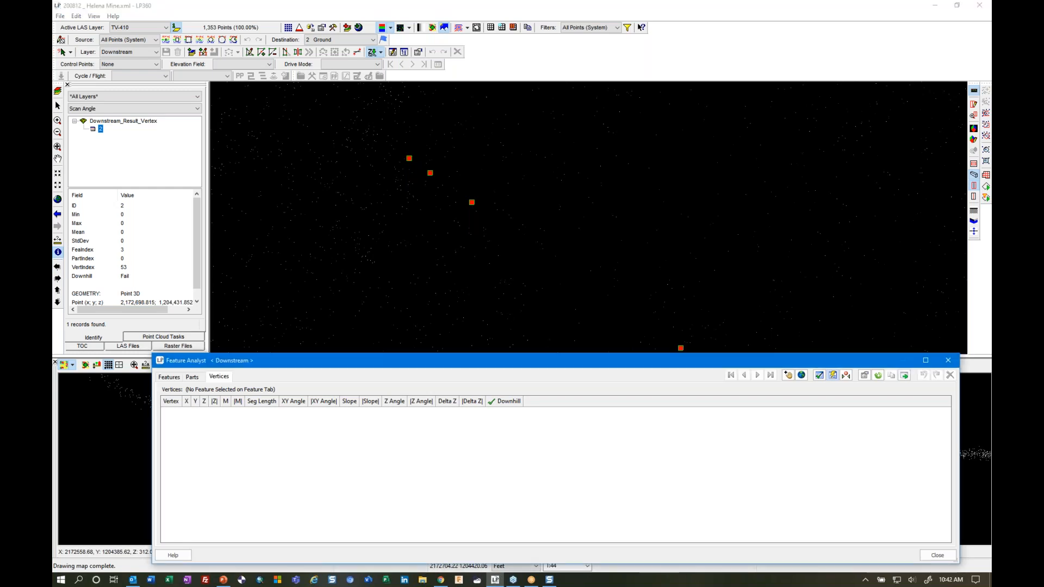
# - Show the Downstream_Result_Feature layer together with the exported vertices and examine up close where the failures lie along the line
pyautogui.click(83, 346)
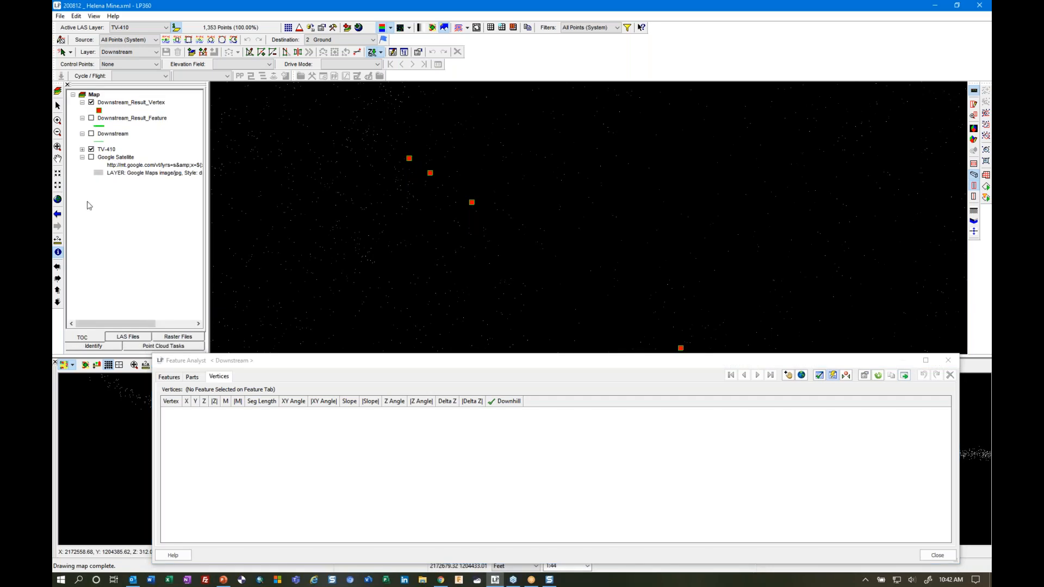
pyautogui.click(92, 119)
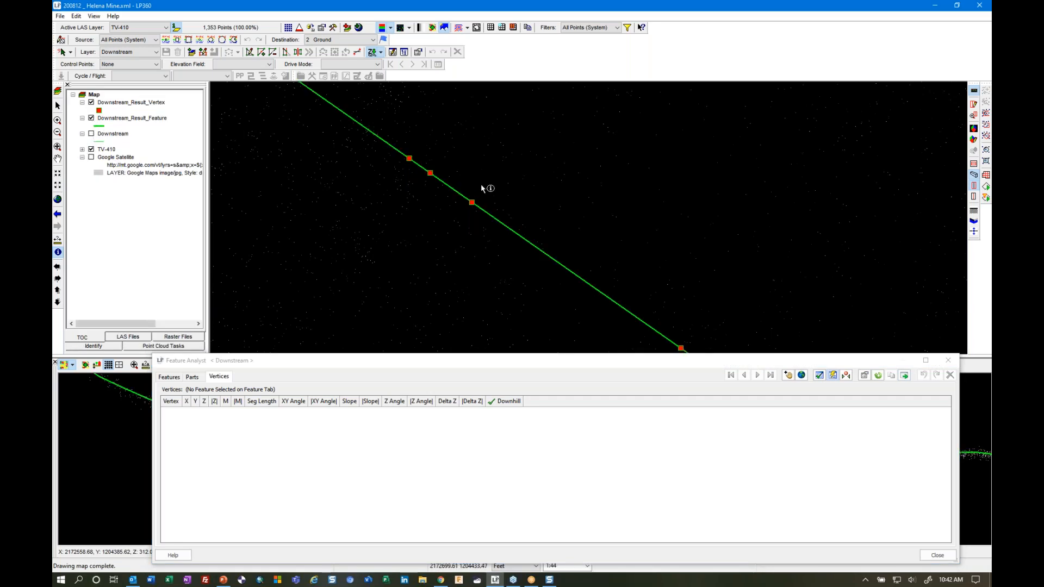
pyautogui.scroll(3, 462, 195)
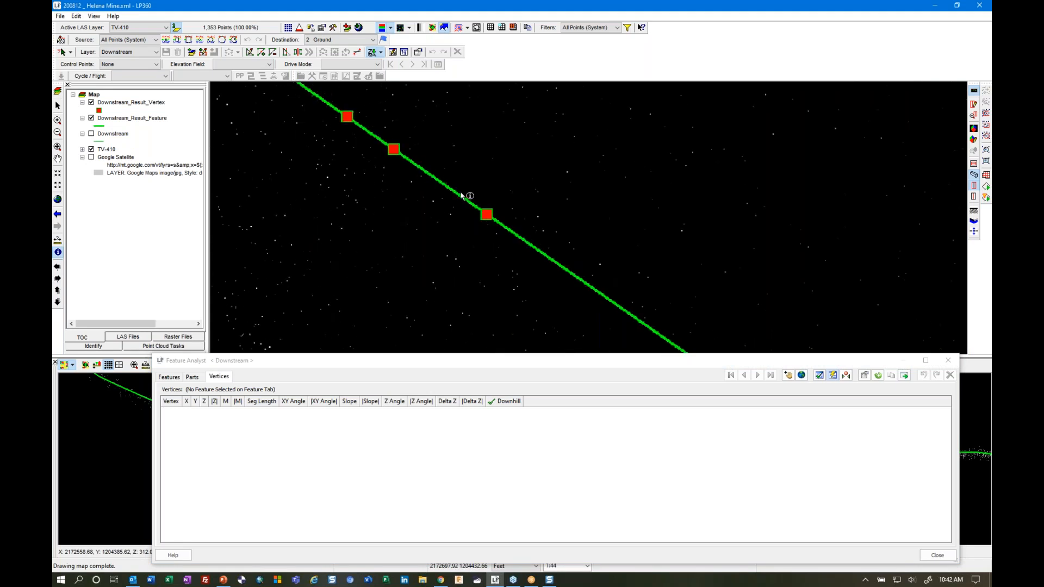
pyautogui.moveTo(471, 200); pyautogui.dragTo(520, 247, button='middle')
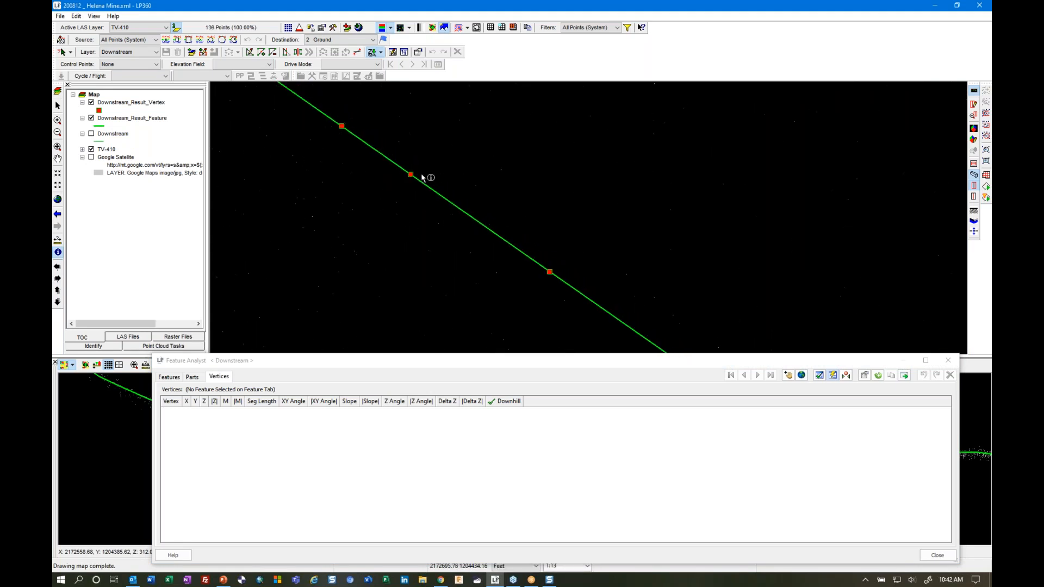
pyautogui.scroll(-4, 442, 260)
pyautogui.scroll(4, 442, 261)
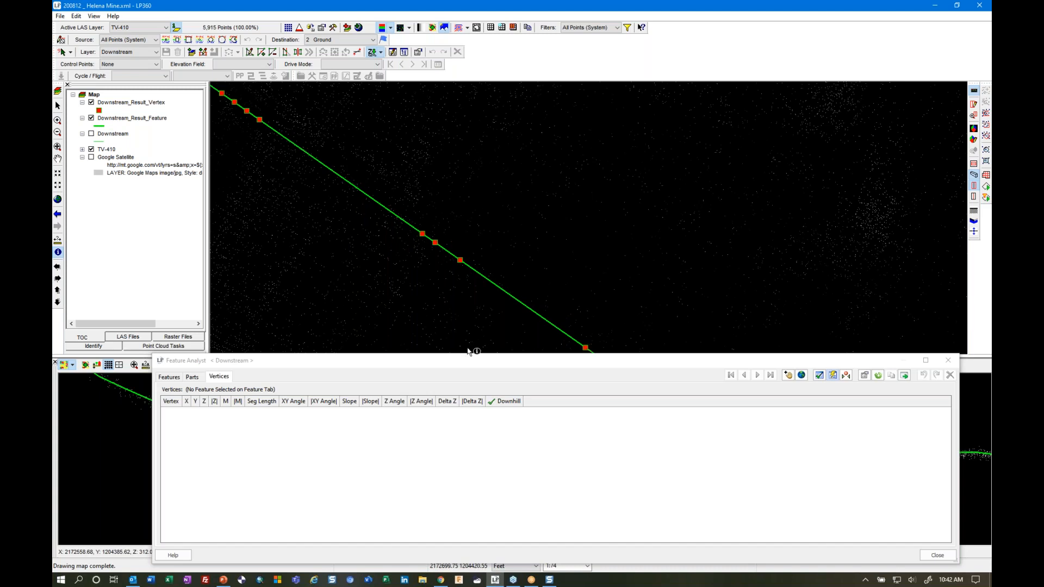
# - Hide the Downstream_Result_Vertex and Downstream_Result_Feature layers and show the original Downstream layer
pyautogui.moveTo(466, 361); pyautogui.dragTo(457, 292)
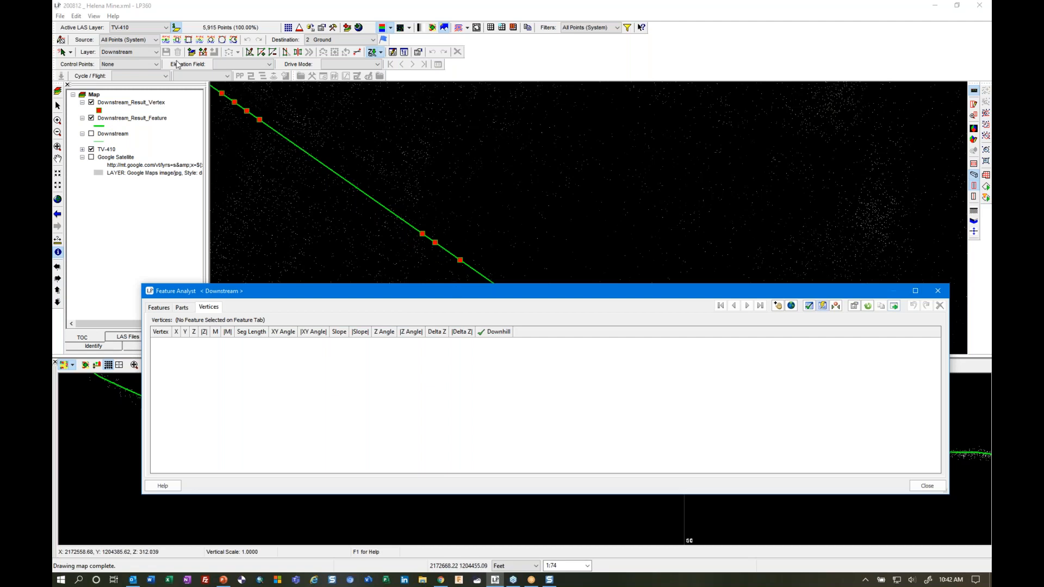
pyautogui.click(92, 103)
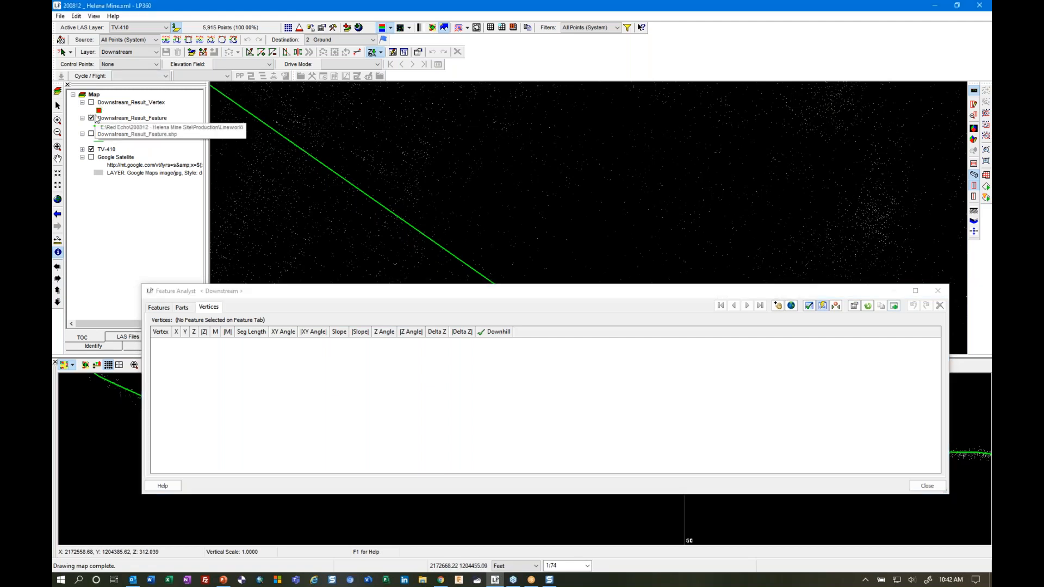
pyautogui.click(91, 118)
pyautogui.click(92, 134)
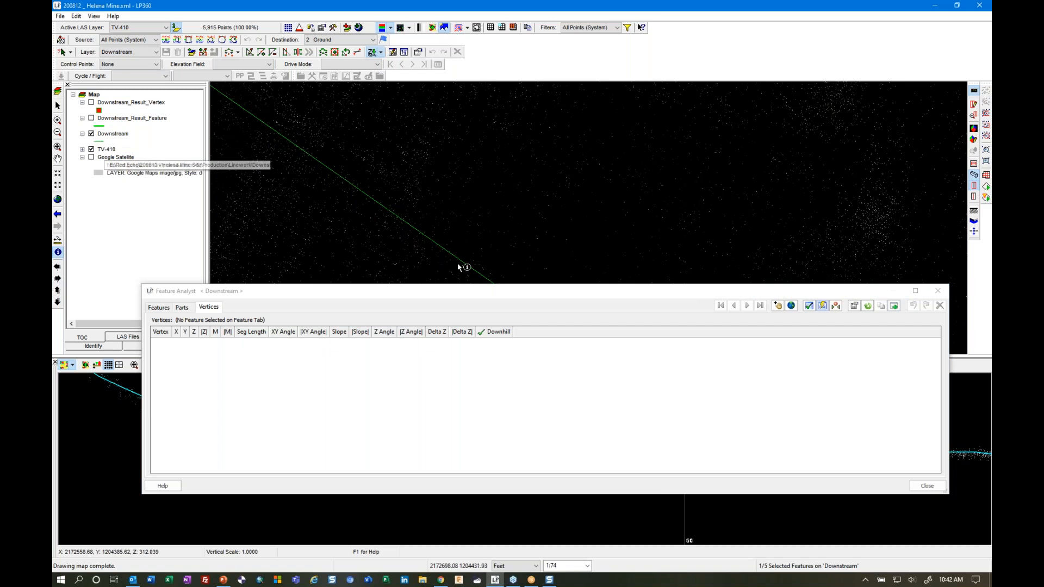
# - Bring up Feature Analyst for the Downstream layer and display its list of features
pyautogui.rightClick(123, 134)
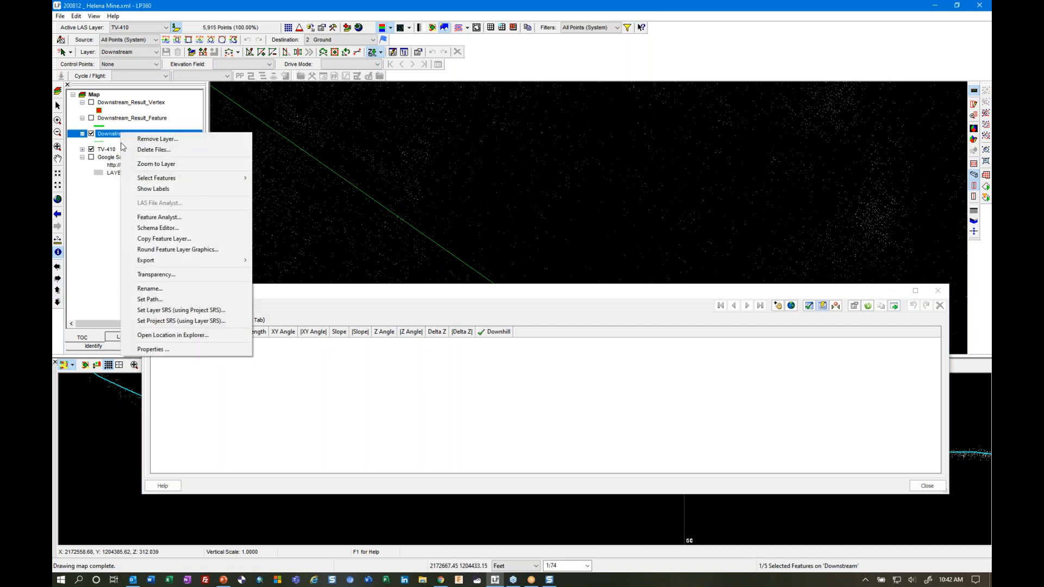
pyautogui.click(168, 218)
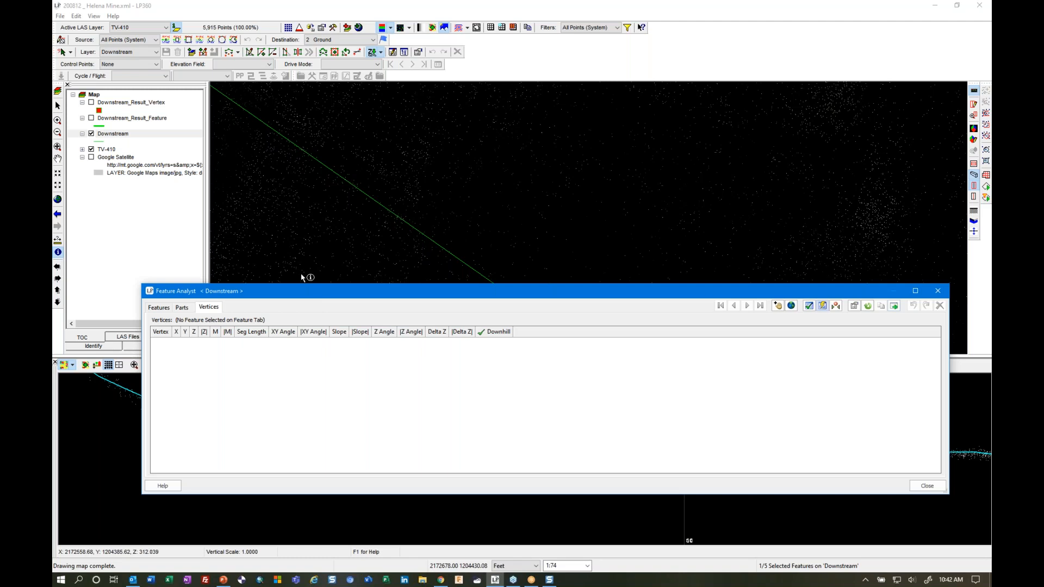
pyautogui.moveTo(305, 294); pyautogui.dragTo(289, 253)
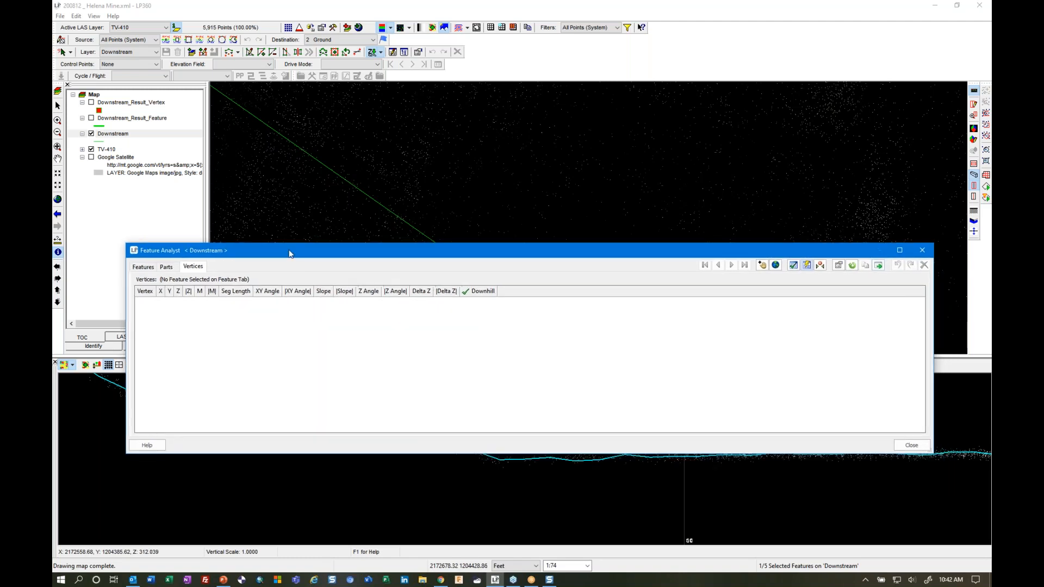
pyautogui.click(111, 133)
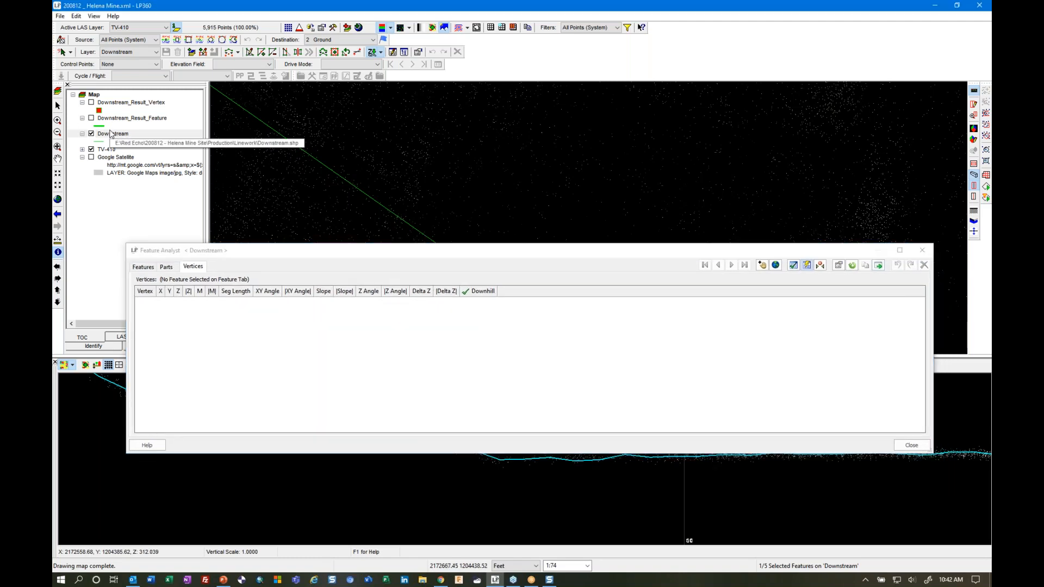
pyautogui.click(110, 134)
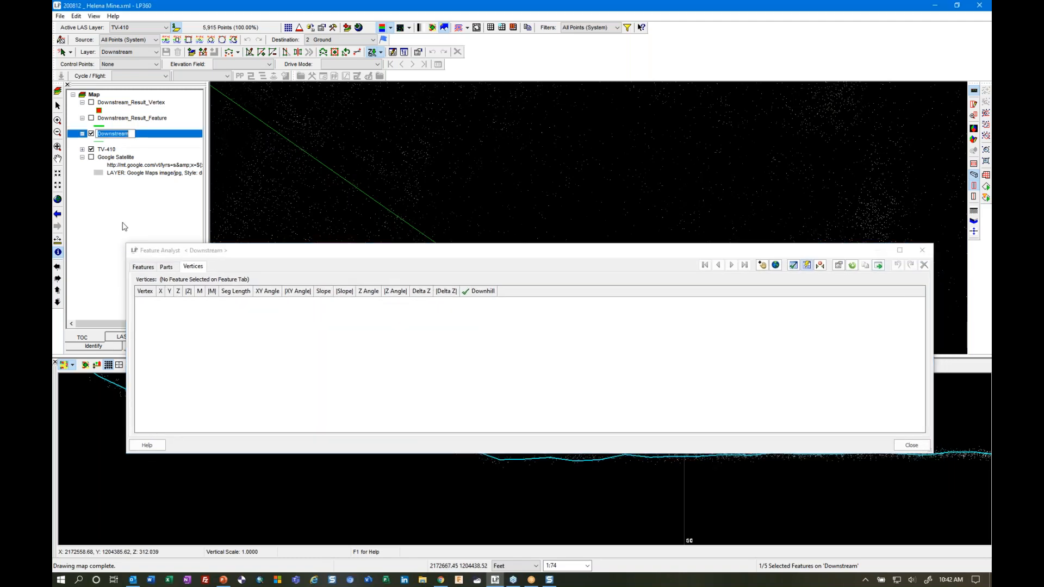
pyautogui.click(141, 267)
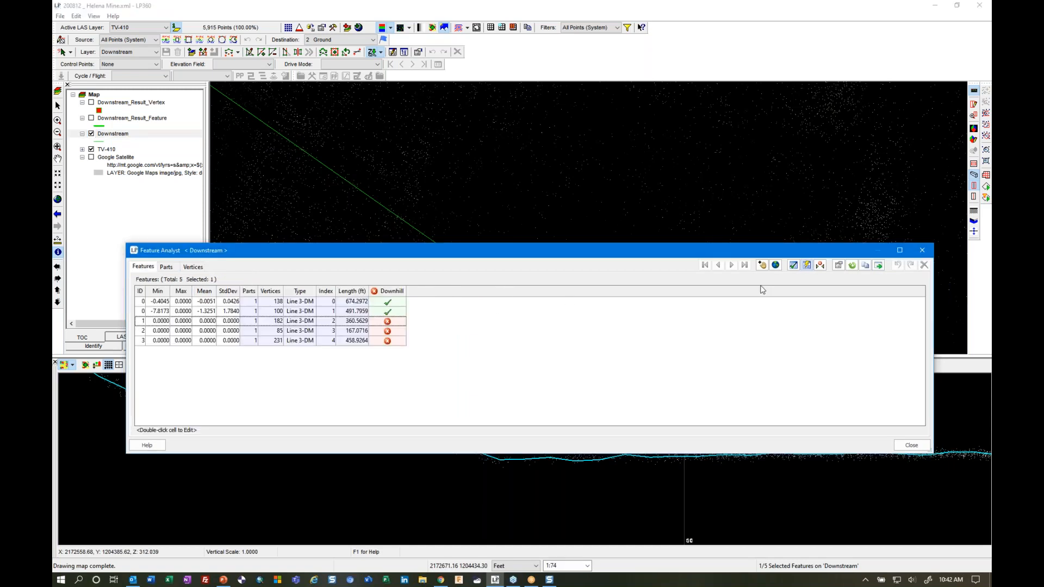
# - Enable the Max |M| test at 0.25 in the Feature Analyst options and rerun the analysis on the Downstream features
pyautogui.click(838, 266)
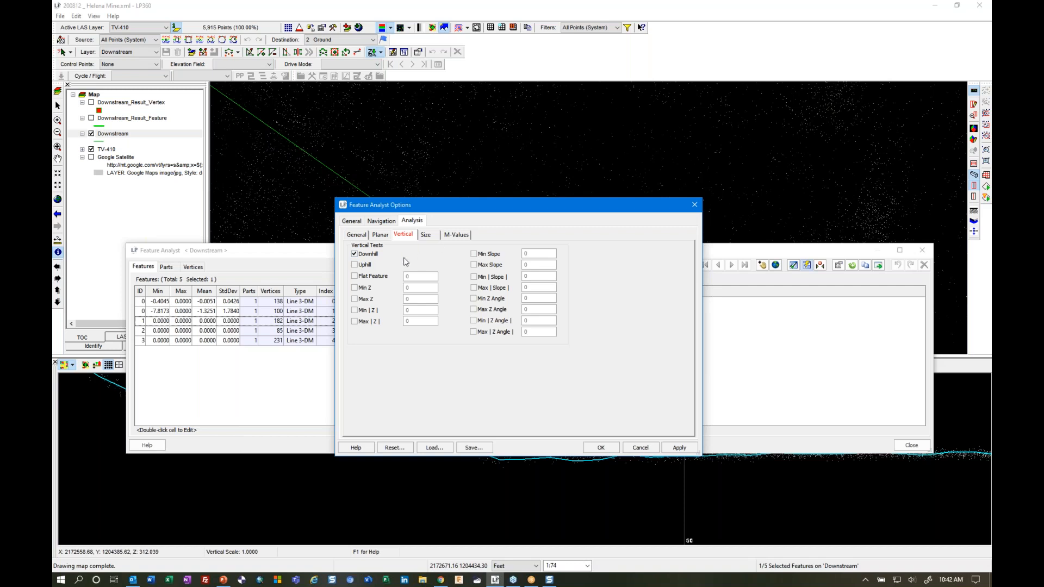
pyautogui.click(457, 234)
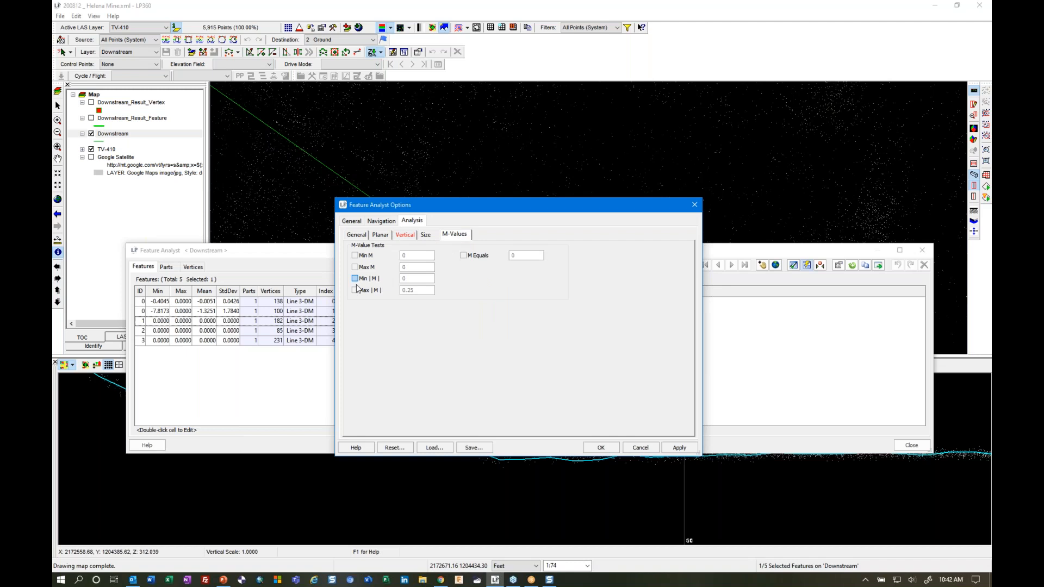
pyautogui.click(355, 291)
pyautogui.click(602, 449)
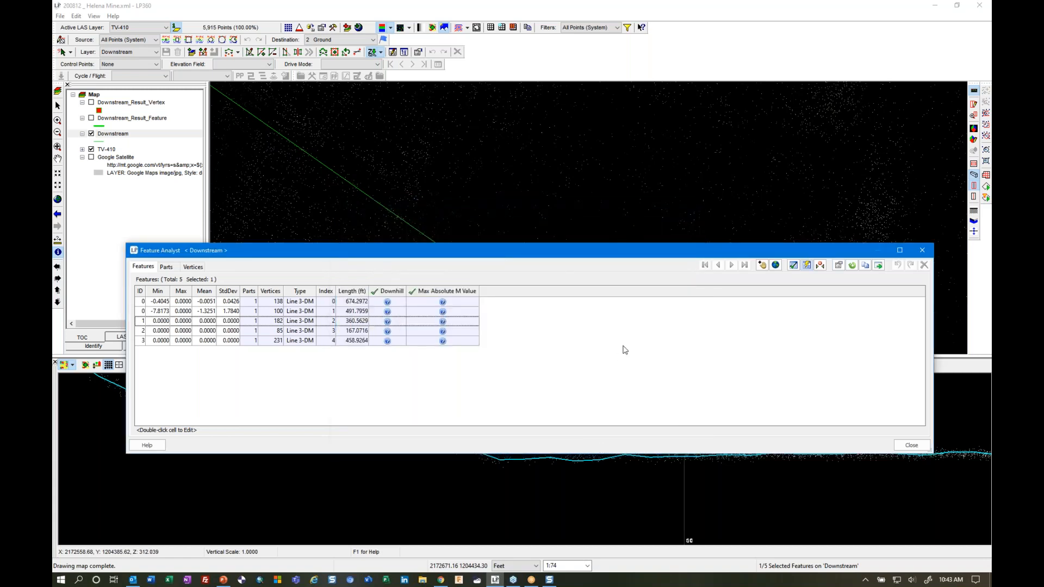
pyautogui.click(793, 264)
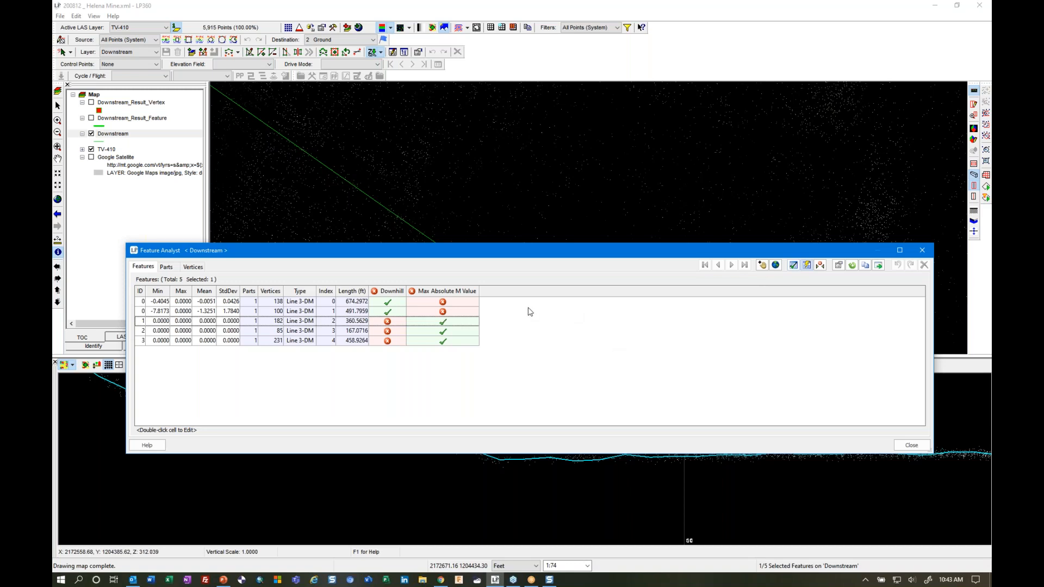
# - Look through the vertices of the first feature for Max Absolute M Value failures and select vertex 64
pyautogui.click(379, 304)
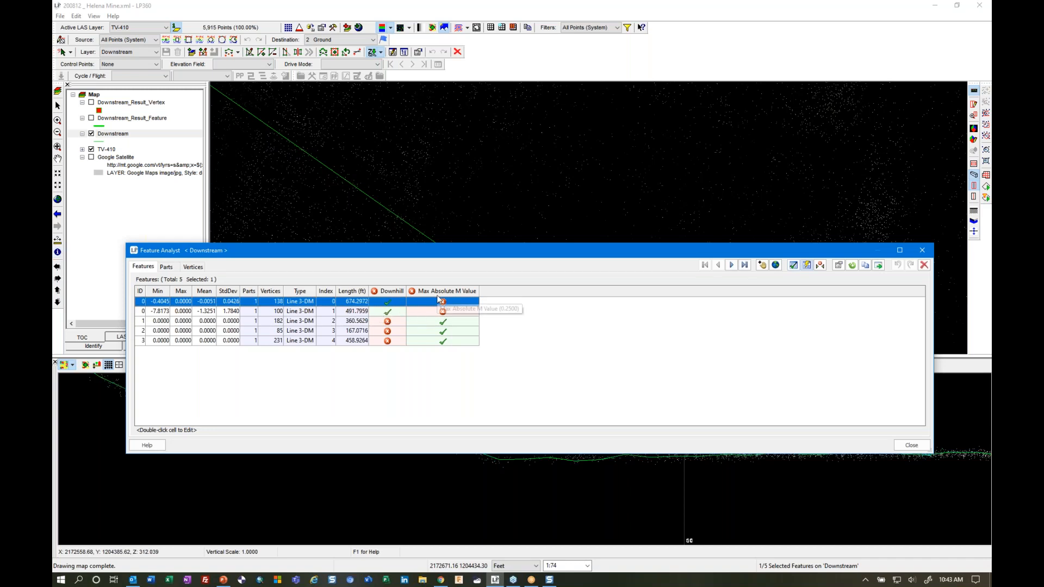
pyautogui.click(194, 267)
pyautogui.moveTo(591, 254); pyautogui.dragTo(687, 238)
pyautogui.scroll(-9, 729, 324)
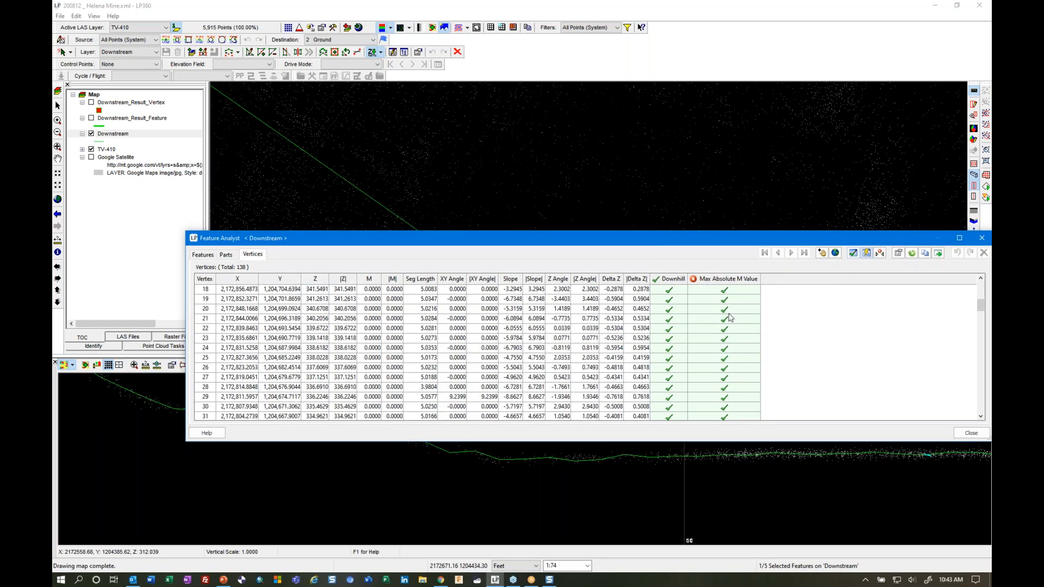
pyautogui.scroll(-11, 728, 324)
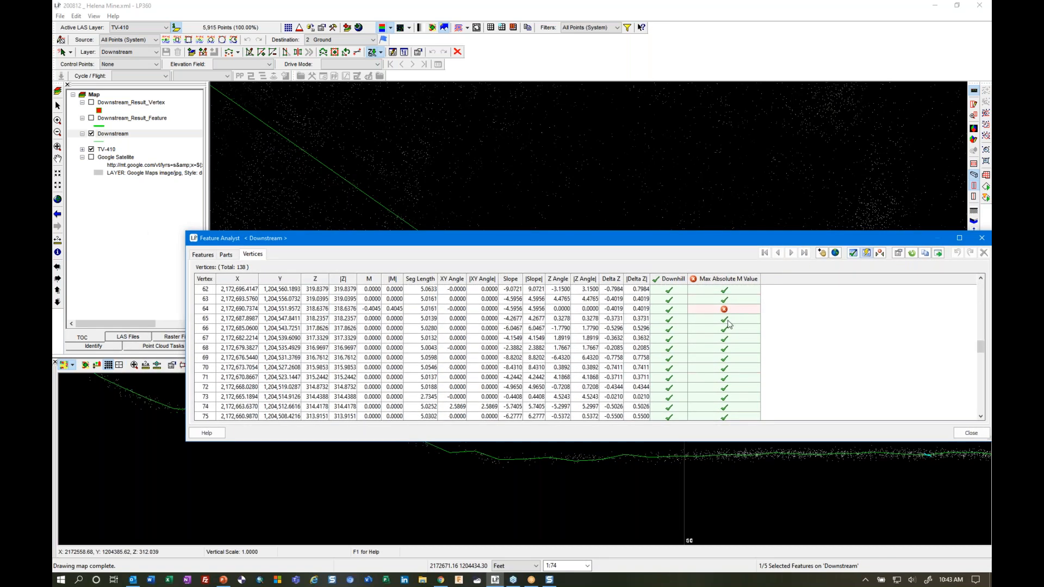
pyautogui.click(647, 311)
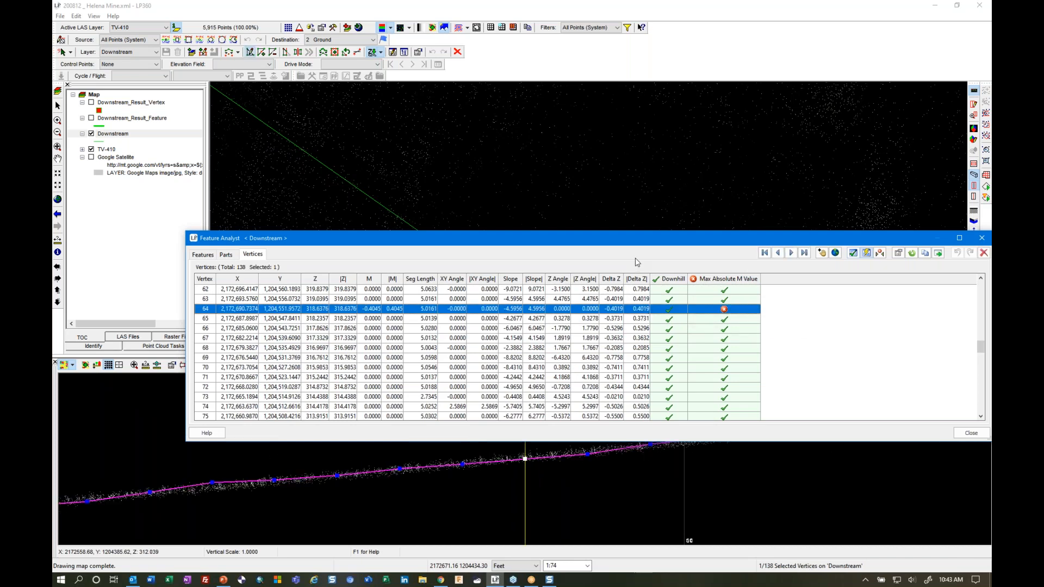
# - Uncover the profile and examine vertex 64 up close against the surrounding point cloud
pyautogui.moveTo(637, 246); pyautogui.dragTo(919, 122)
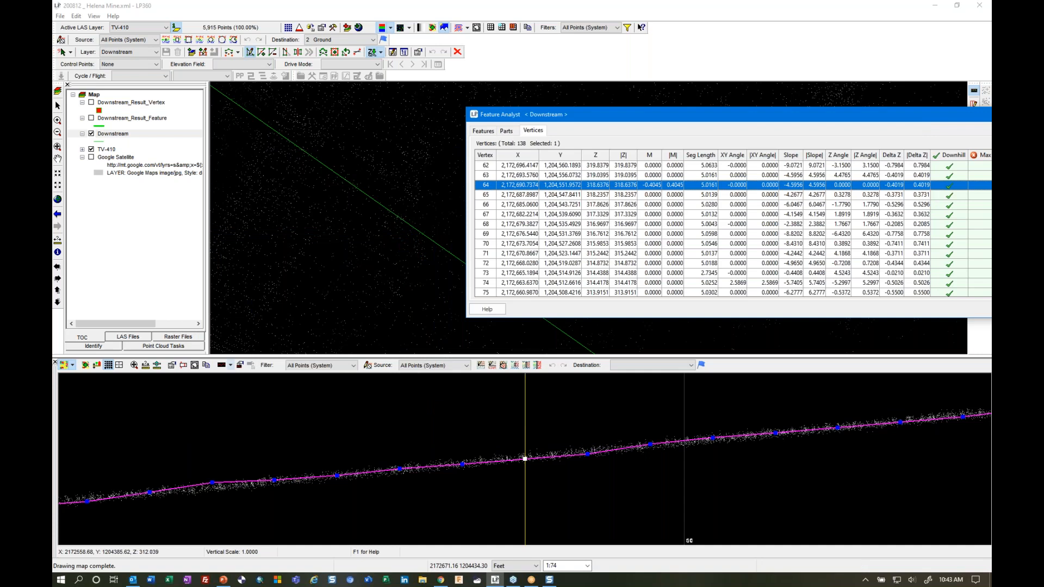
pyautogui.click(539, 497)
pyautogui.scroll(3, 546, 492)
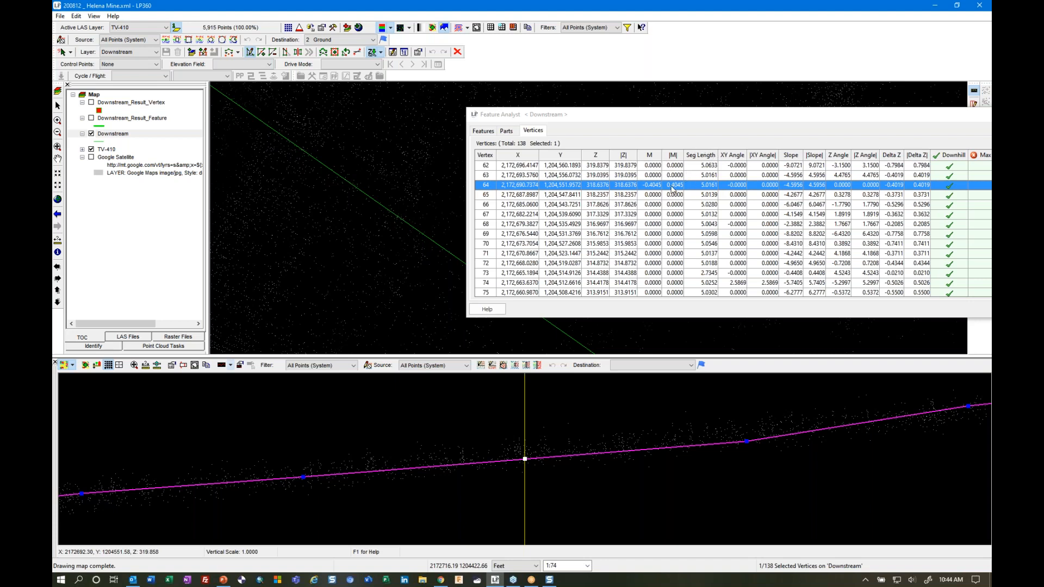
# - Close Feature Analyst and quit the program, saving the Helena Mine project
pyautogui.moveTo(712, 115); pyautogui.dragTo(359, 150)
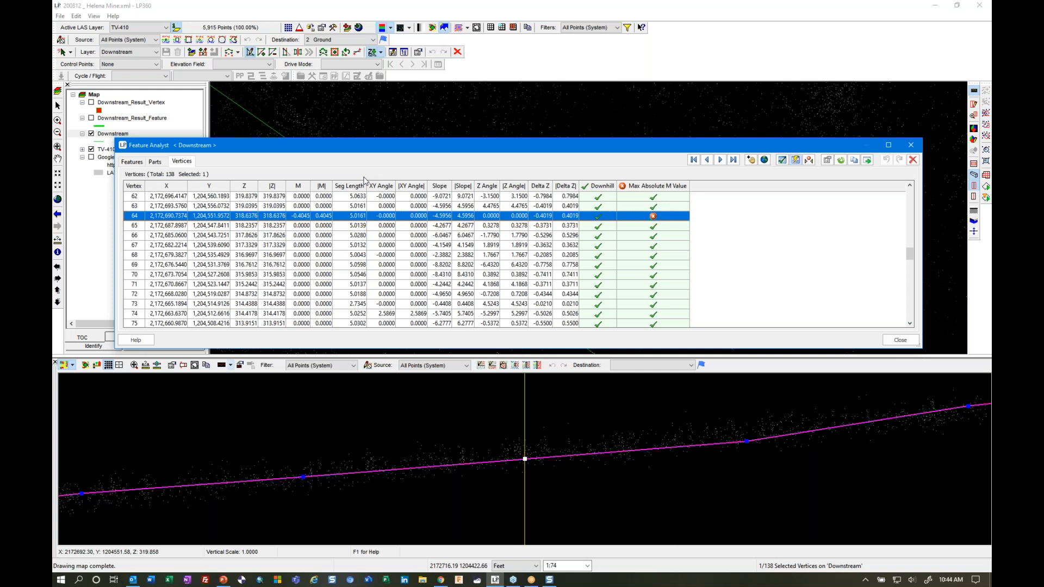
pyautogui.click(909, 146)
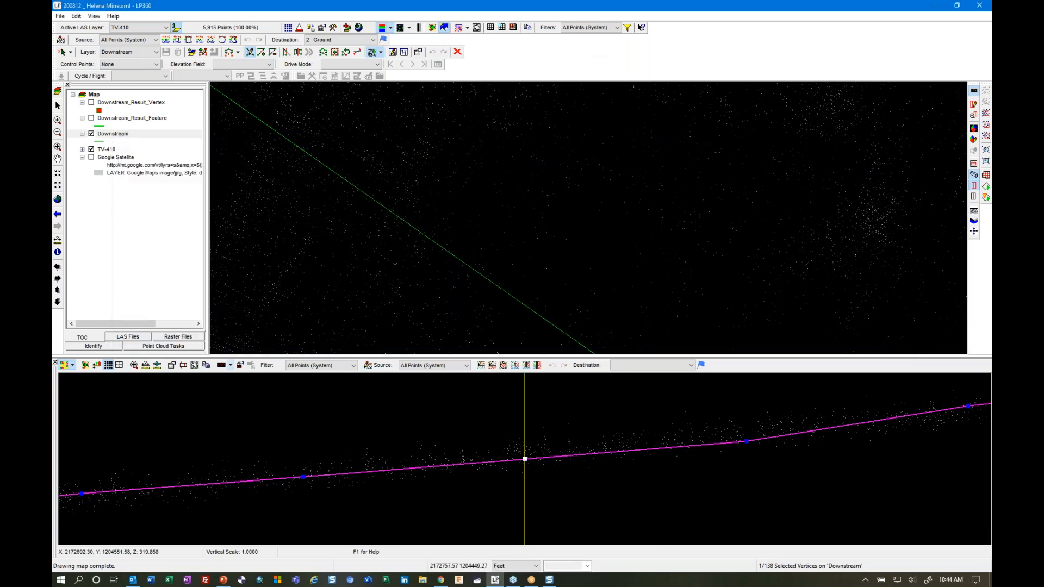
pyautogui.click(980, 5)
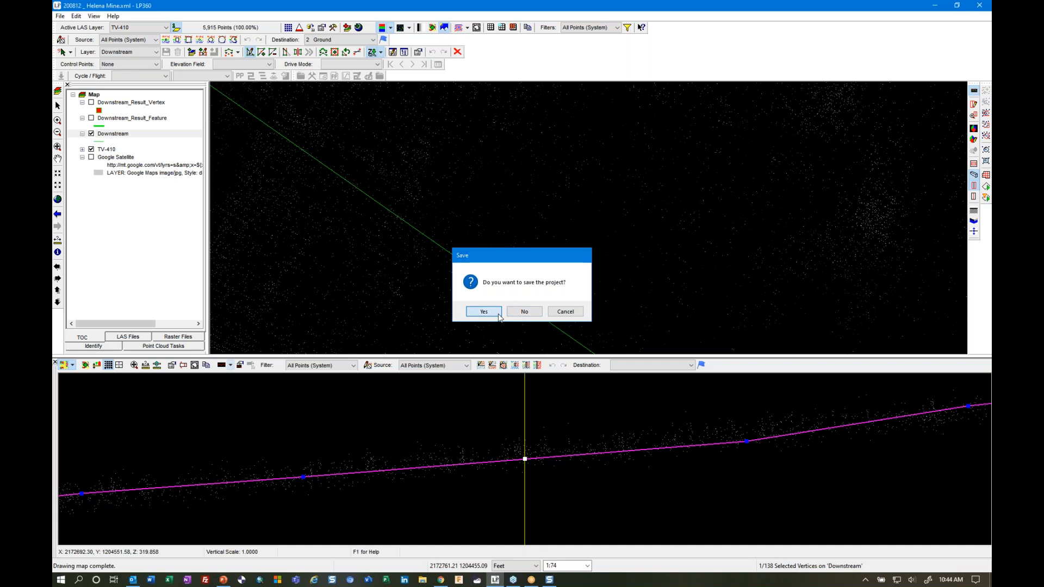
pyautogui.click(499, 315)
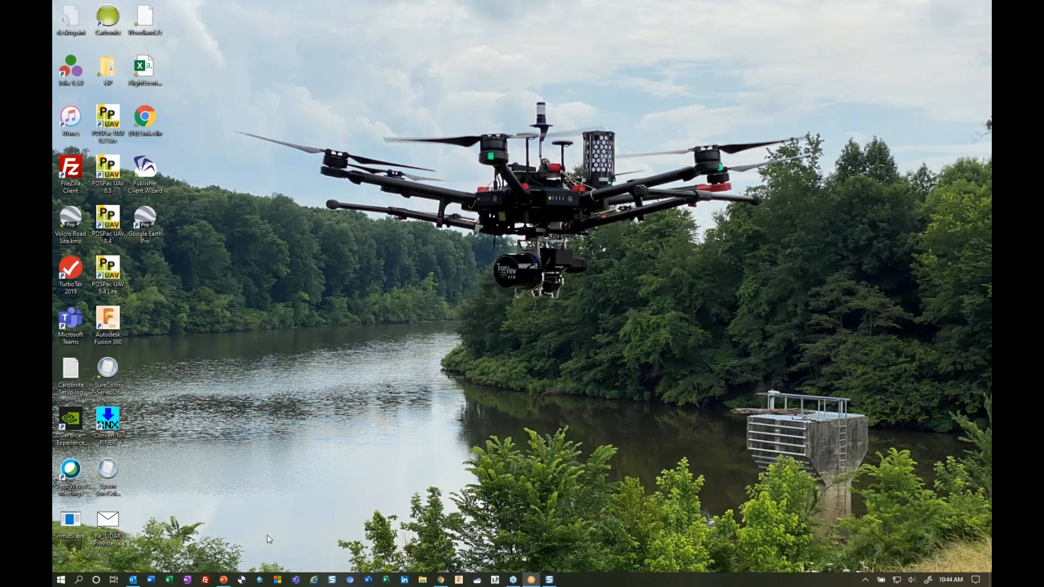
# - Switch to the What is New in LP360 2020.1 presentation in PowerPoint and show slide 19, Demo - Data Smoothing
pyautogui.click(229, 581)
pyautogui.click(211, 529)
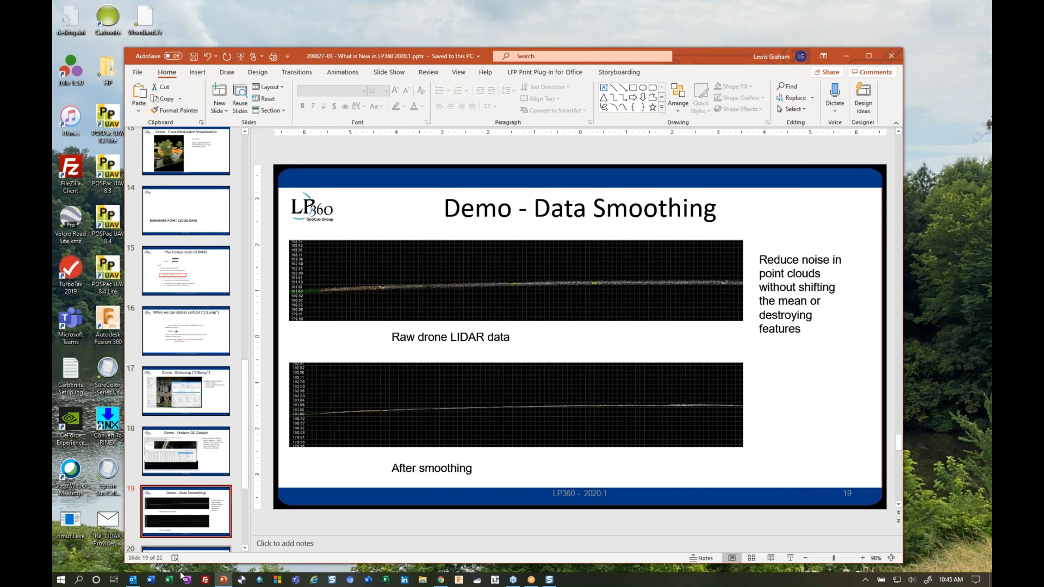
# - Launch LP360 again and open the recent project Greenbrier Pky.xml
pyautogui.click(496, 581)
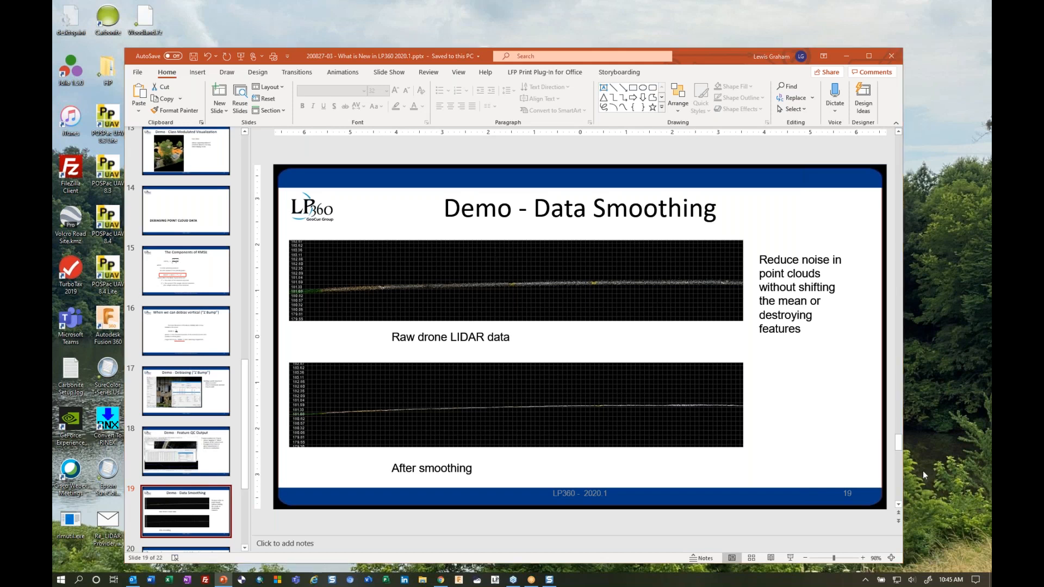
pyautogui.moveTo(734, 57); pyautogui.dragTo(1043, 90)
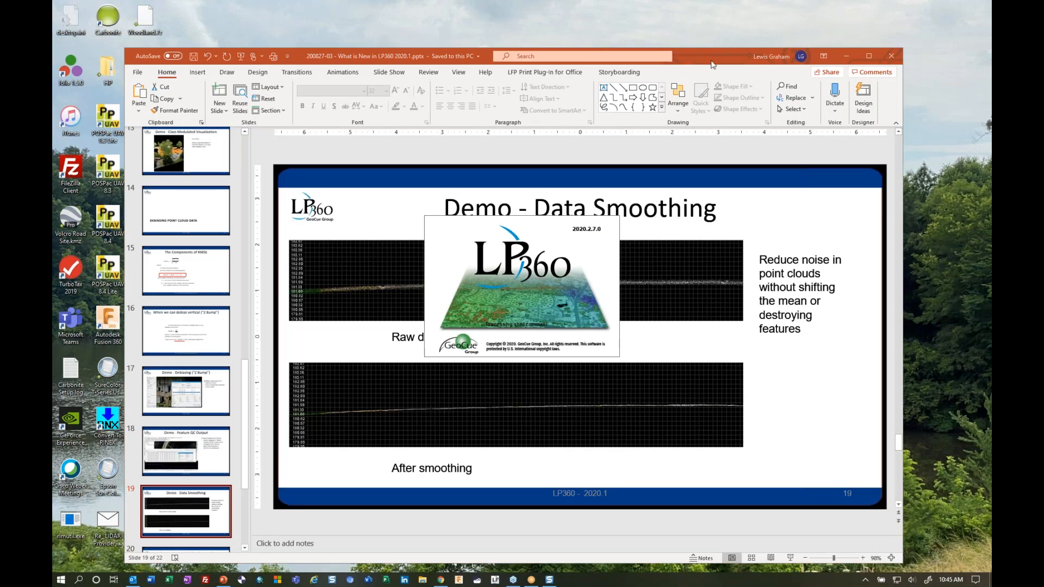
pyautogui.moveTo(712, 64); pyautogui.dragTo(1043, 109)
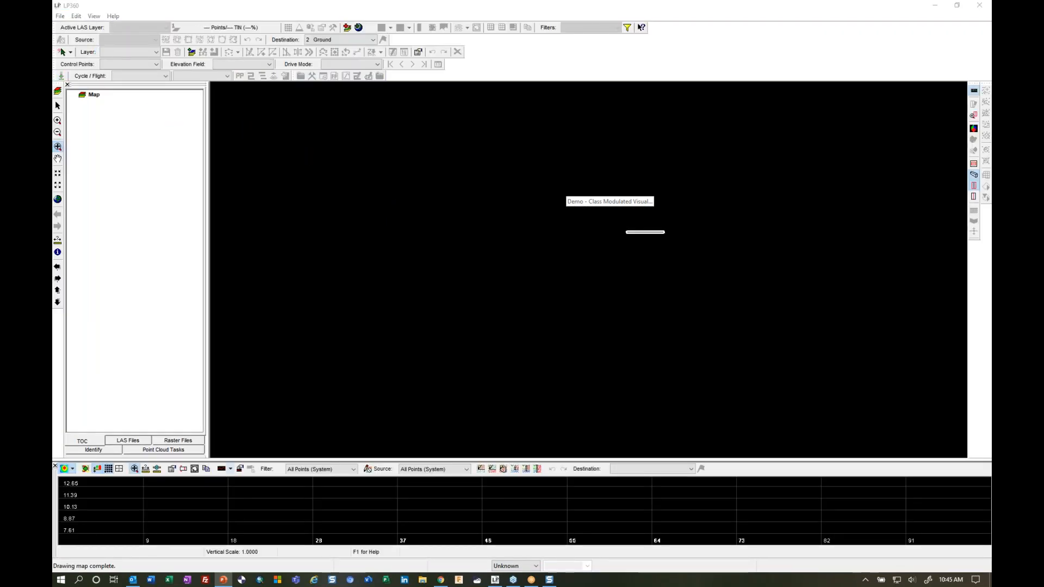
pyautogui.click(62, 17)
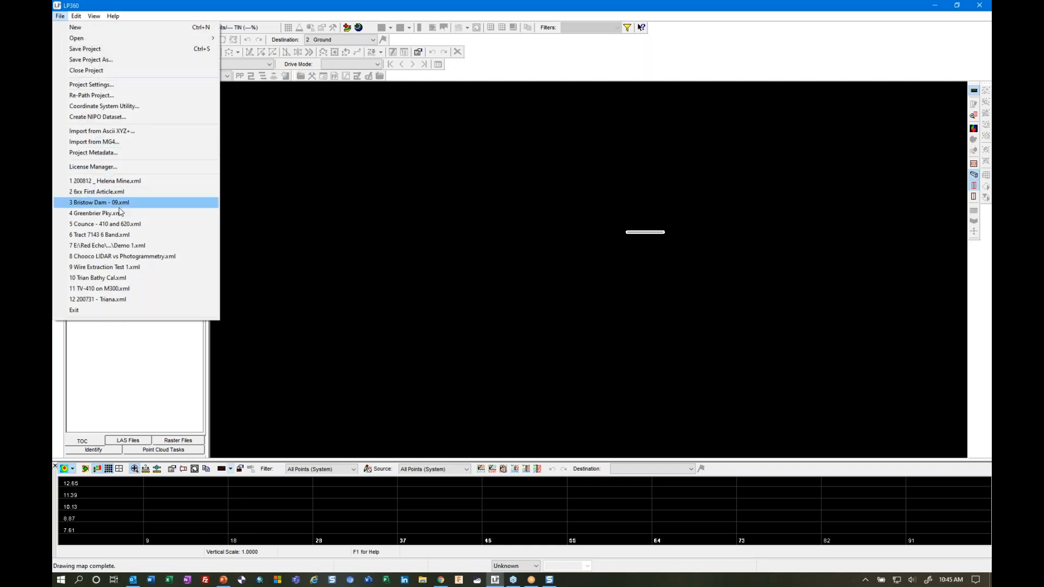
pyautogui.click(97, 213)
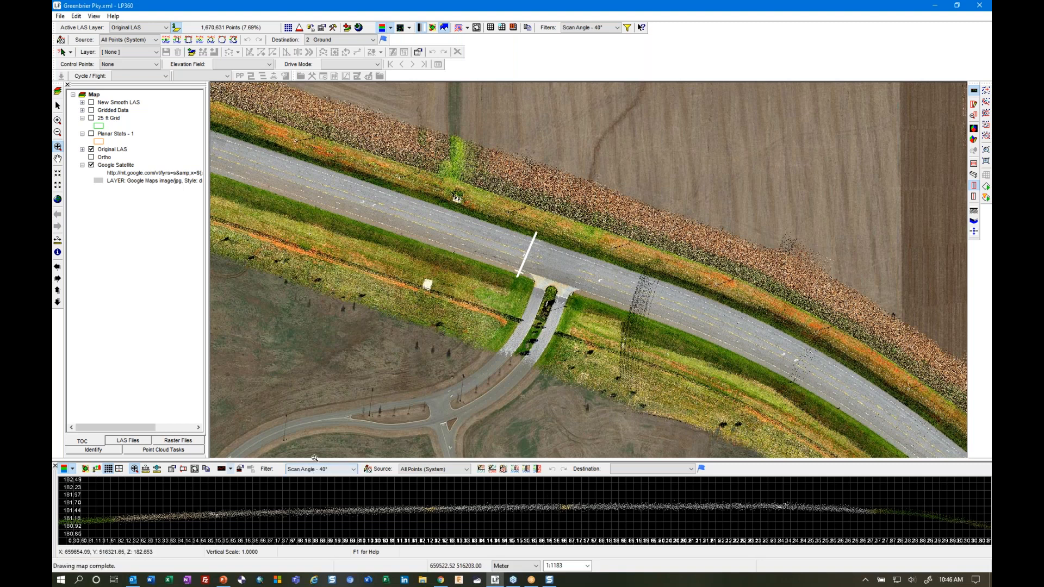
# - Make the profile view taller and draw a new profile line across the road beside the driveway junction, accepting the offered depth
pyautogui.moveTo(313, 460); pyautogui.dragTo(313, 354)
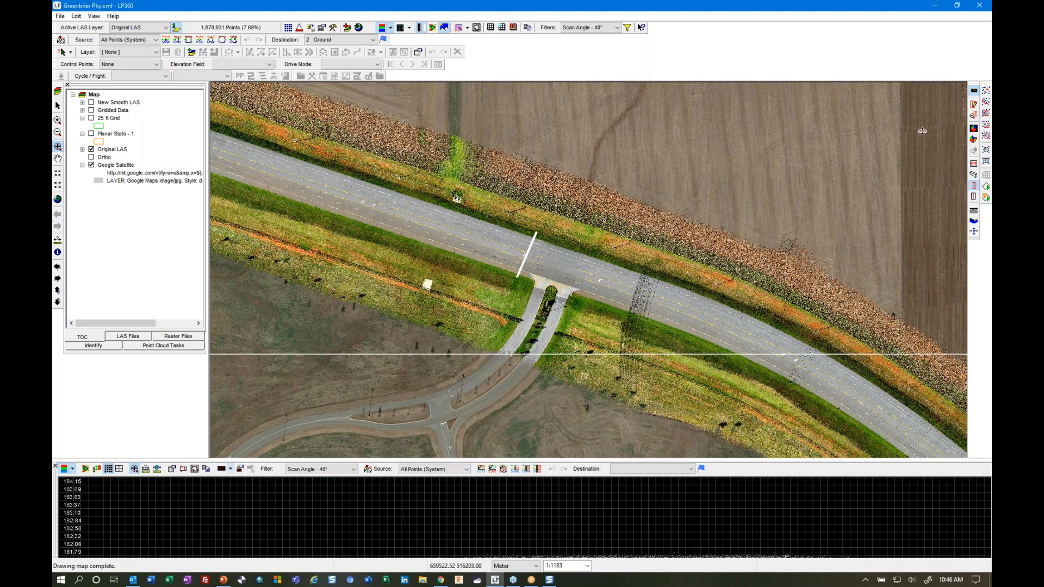
pyautogui.click(973, 90)
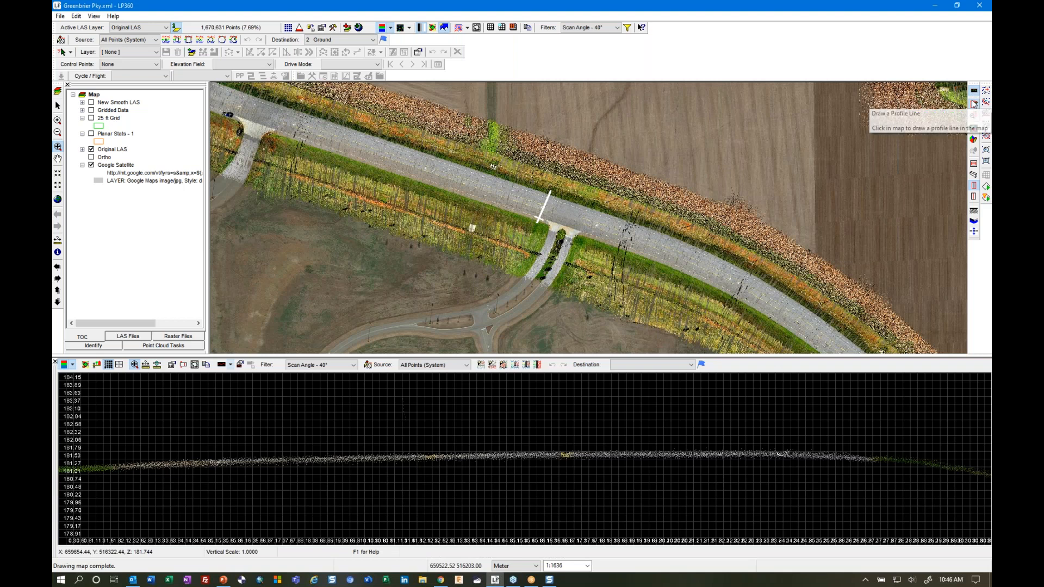
pyautogui.click(534, 224)
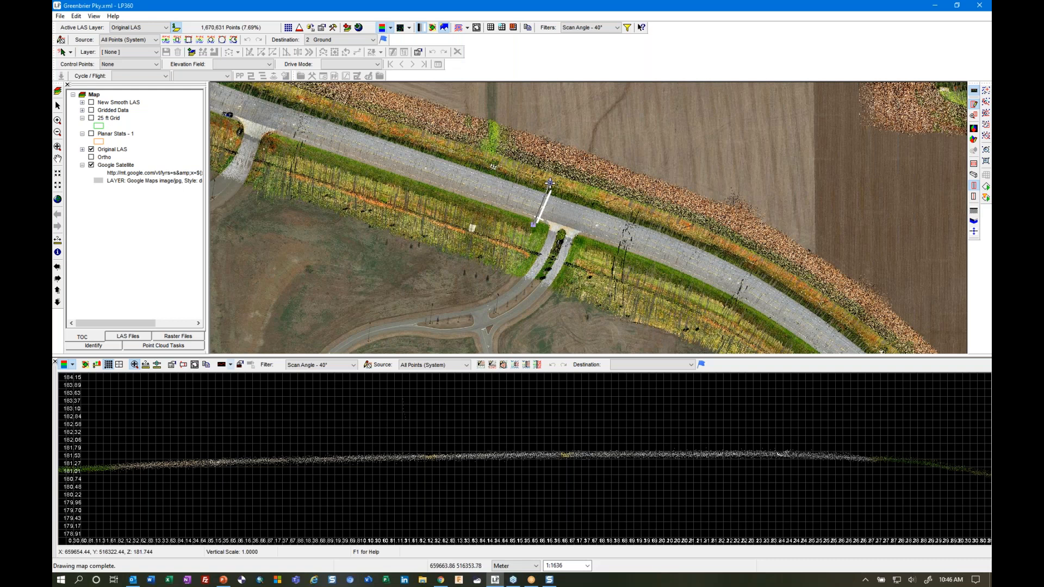
pyautogui.click(549, 183)
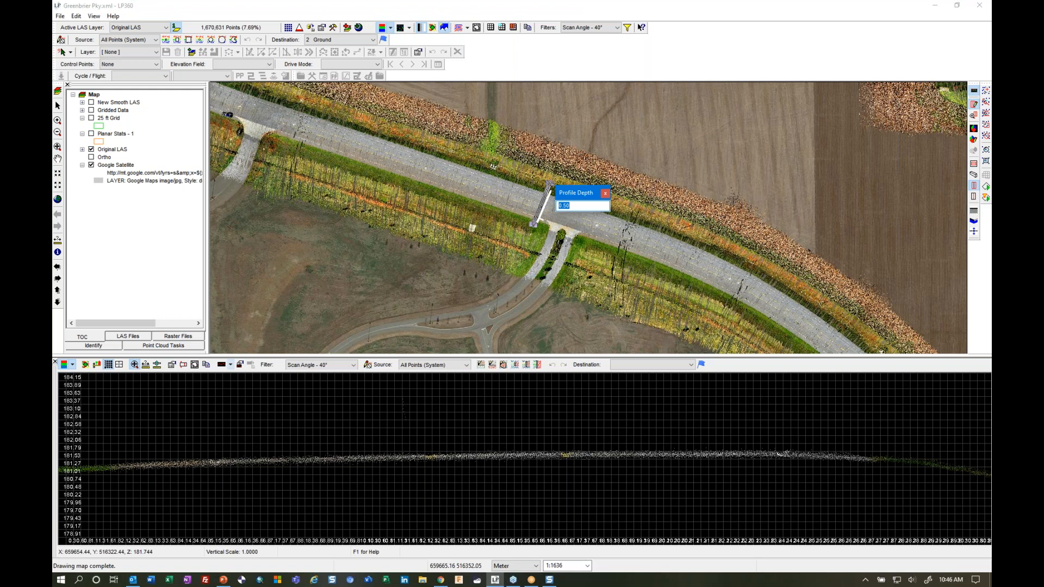
pyautogui.press('Return')
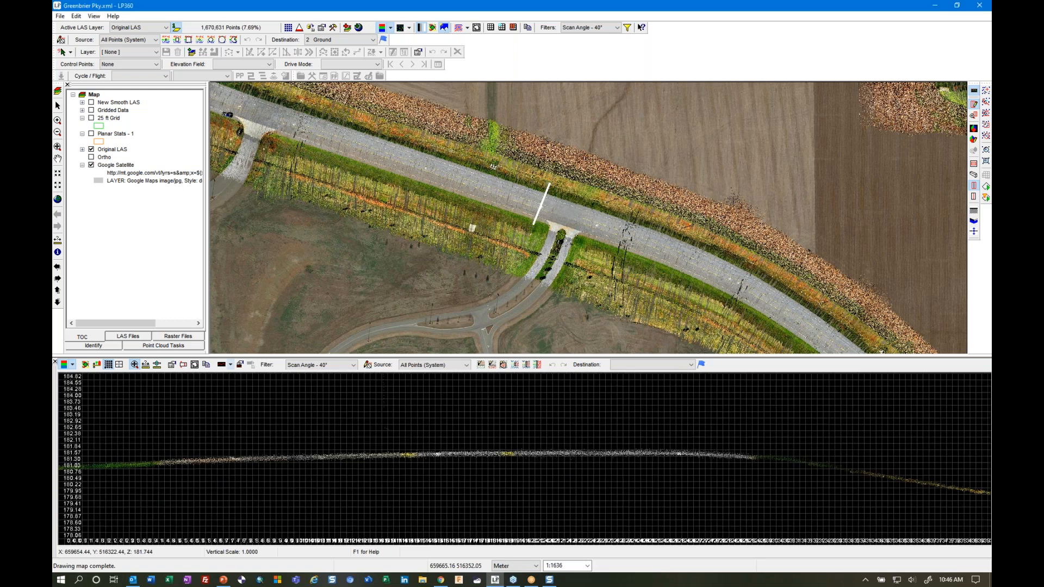
# - Set the profile graticules to a 0.1 map unit quick grid and inspect the thickness of the road surface points against it
pyautogui.rightClick(110, 368)
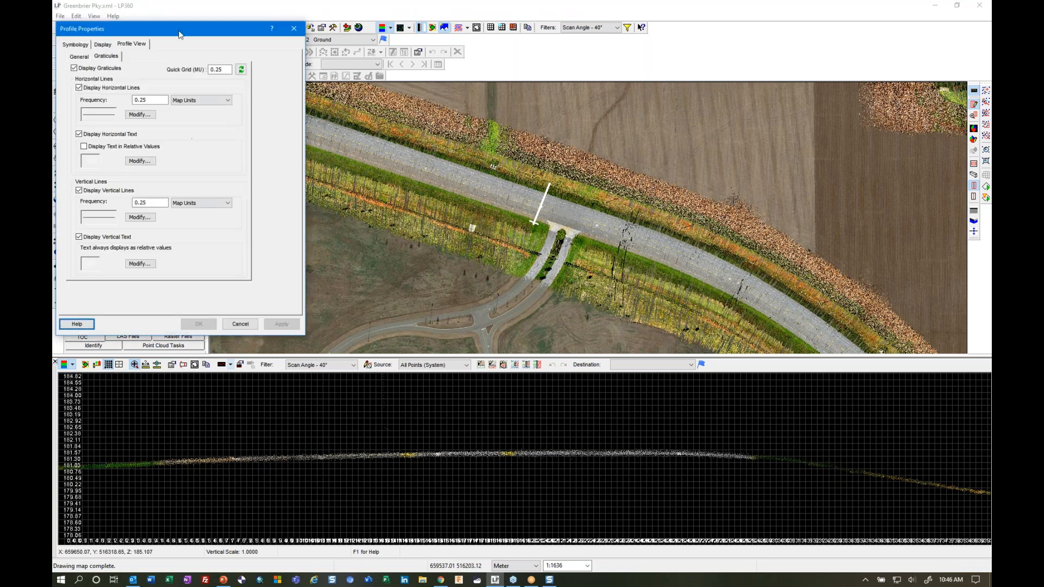
pyautogui.moveTo(177, 24); pyautogui.dragTo(325, 143)
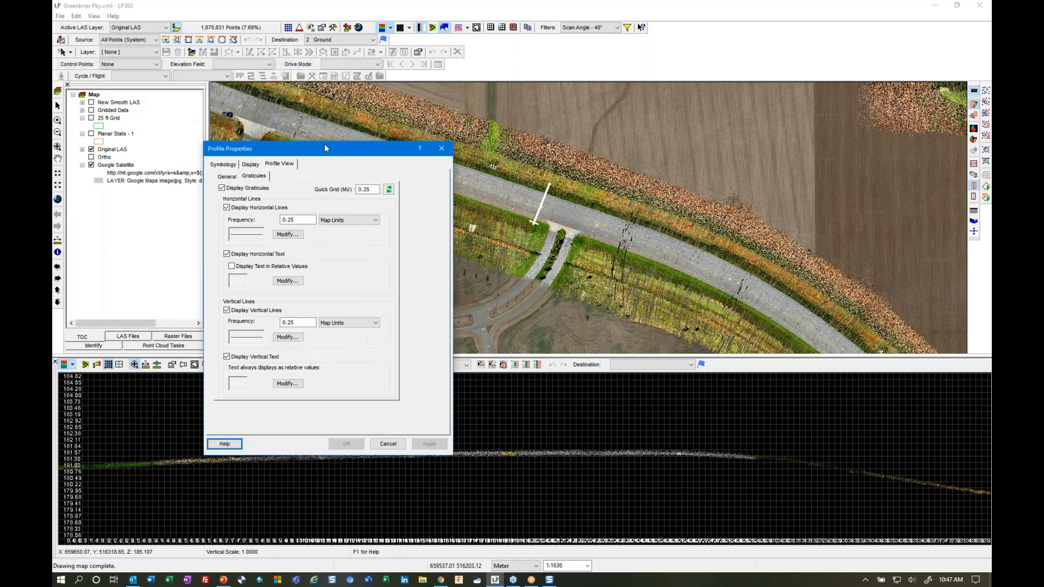
pyautogui.doubleClick(374, 189)
pyautogui.write('.1')
pyautogui.click(389, 189)
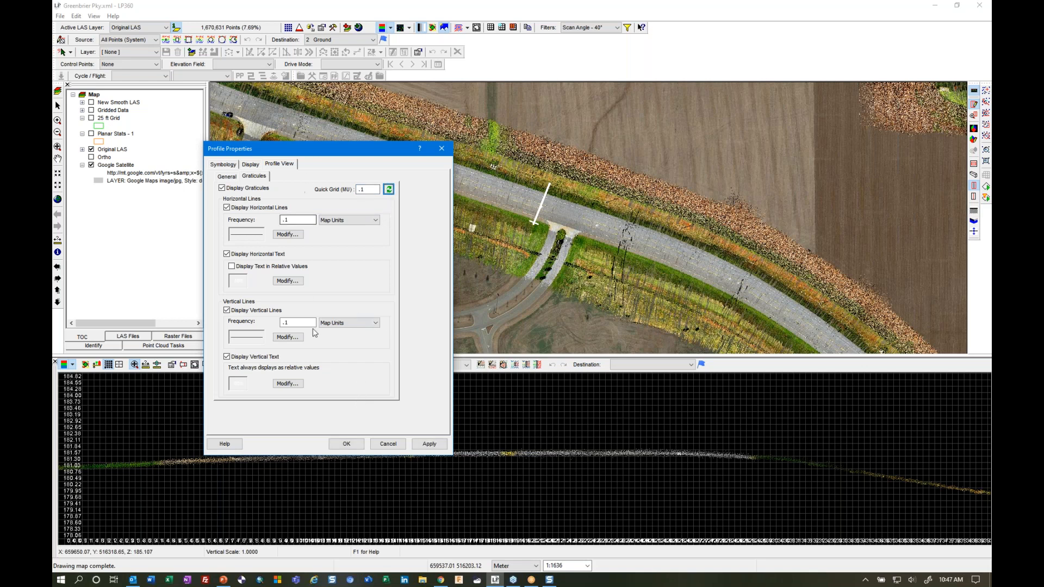
pyautogui.click(349, 445)
pyautogui.scroll(5, 465, 448)
pyautogui.scroll(-2, 474, 467)
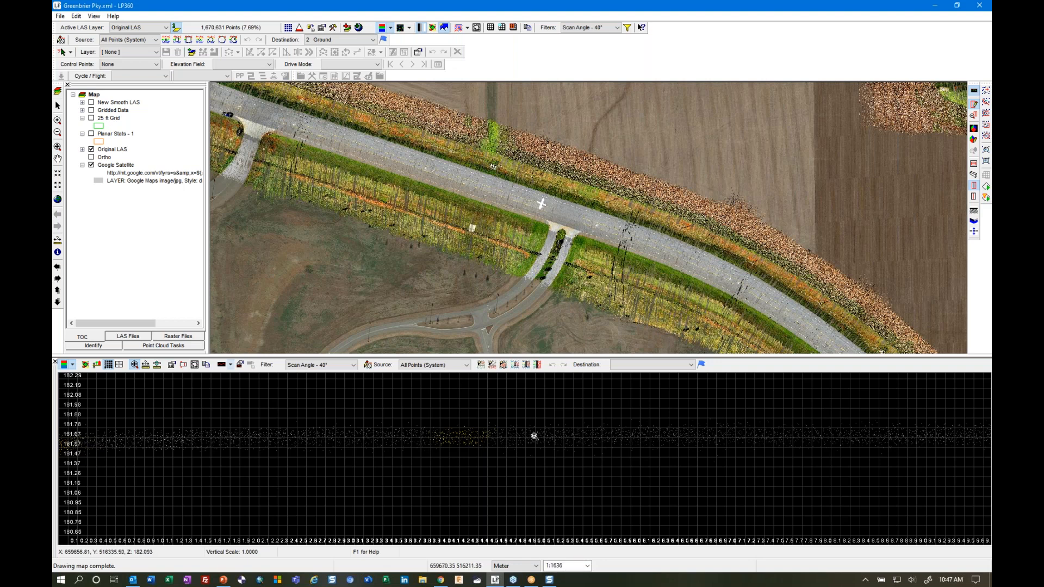
pyautogui.scroll(-3, 522, 473)
pyautogui.scroll(-3, 531, 472)
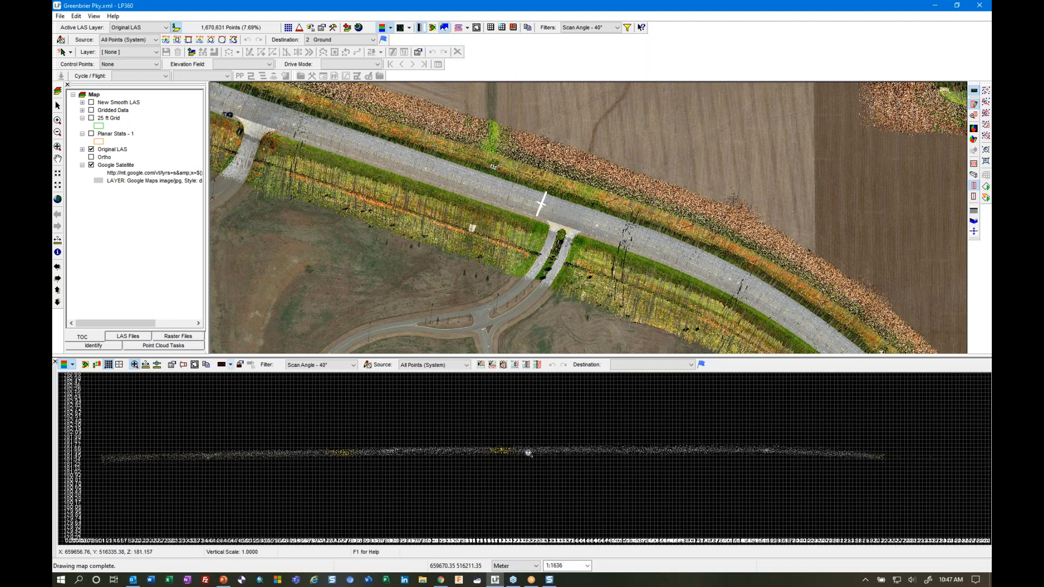
pyautogui.scroll(-3, 534, 465)
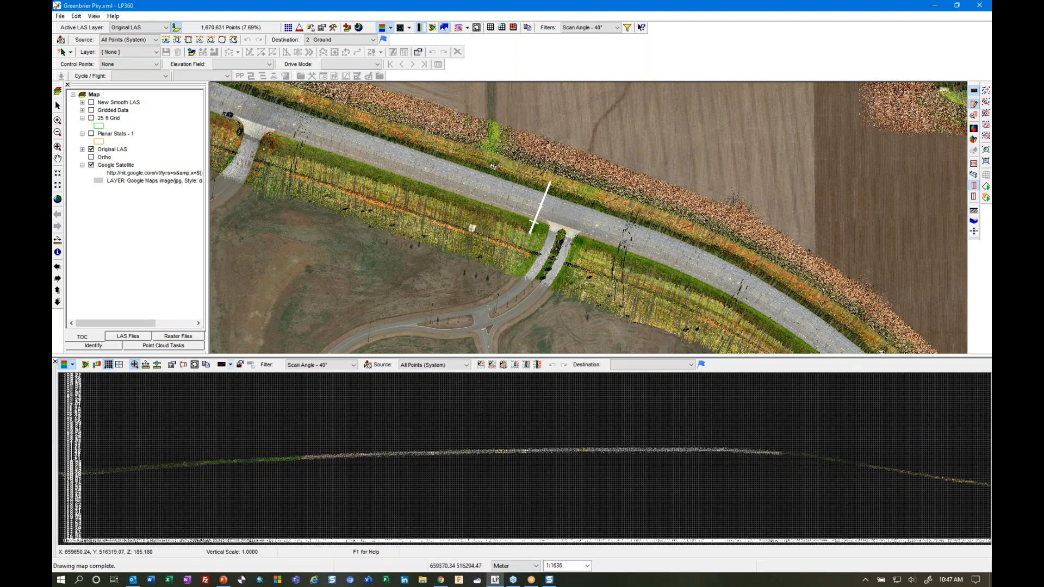
# - Place seed points along the road with the Conflate - Average Z task from the Smoother Demo group and hide the profile graticules
pyautogui.click(170, 345)
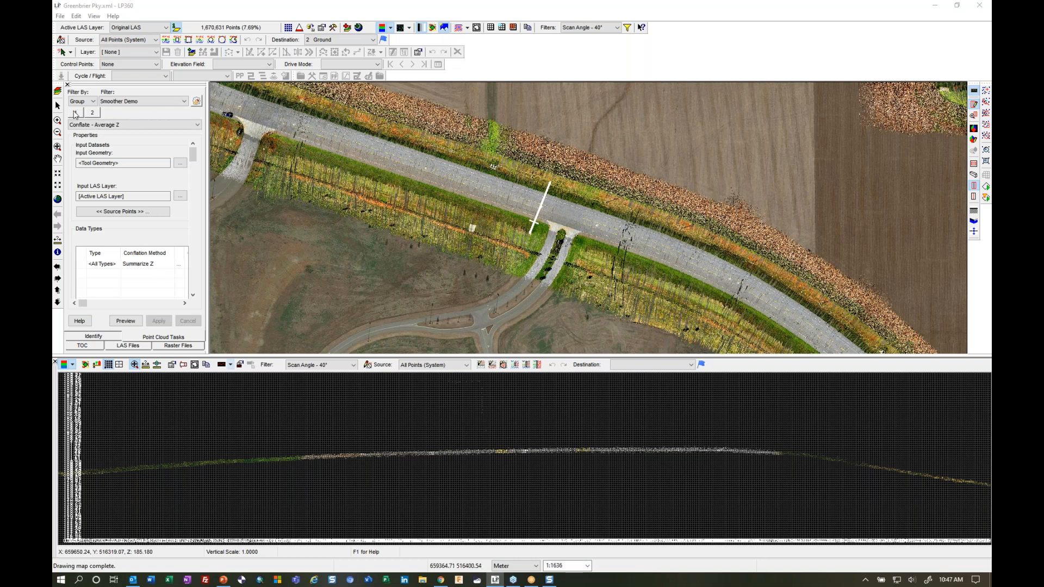
pyautogui.click(75, 115)
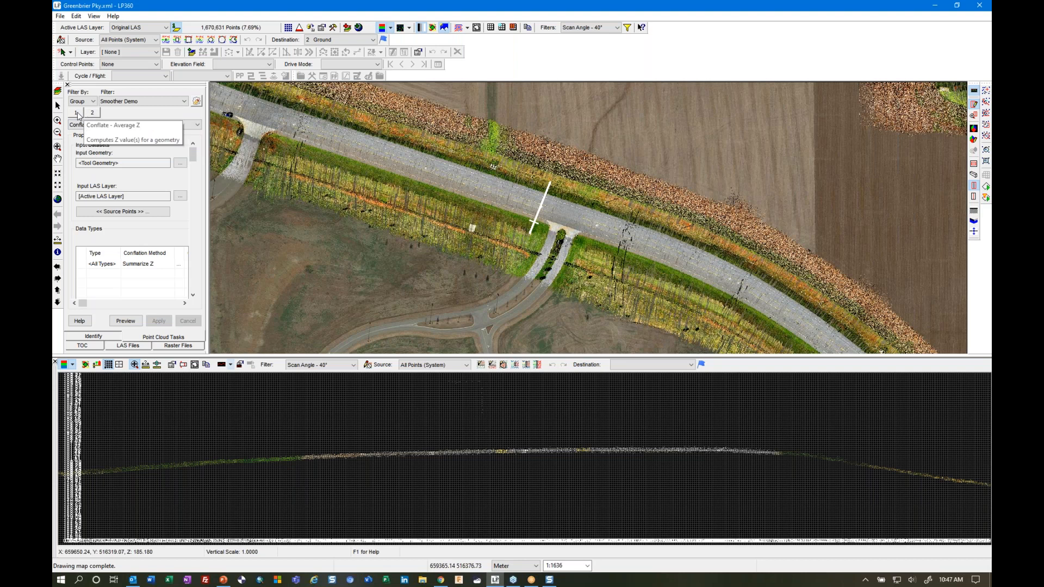
pyautogui.click(77, 113)
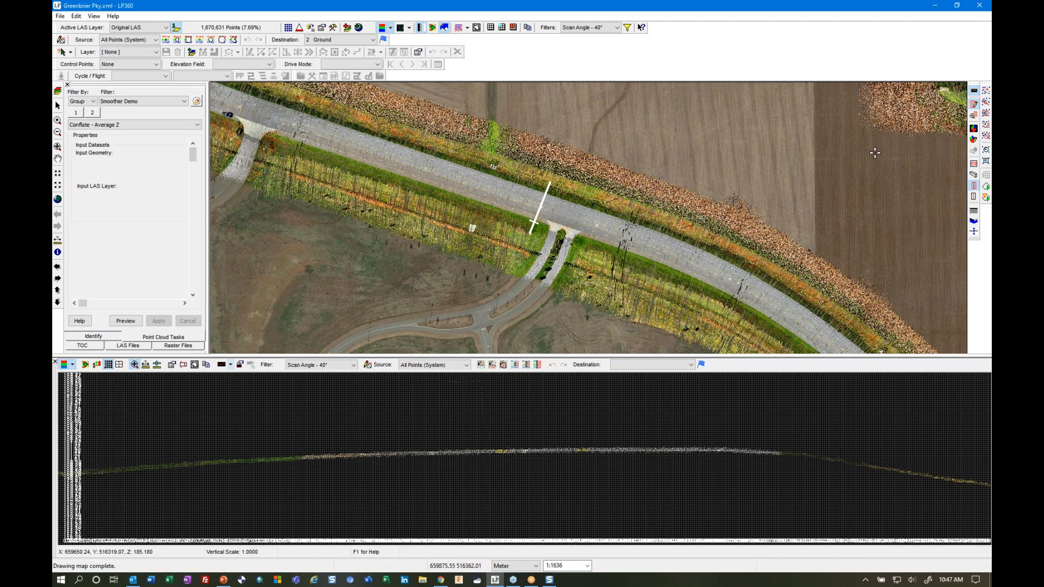
pyautogui.click(986, 90)
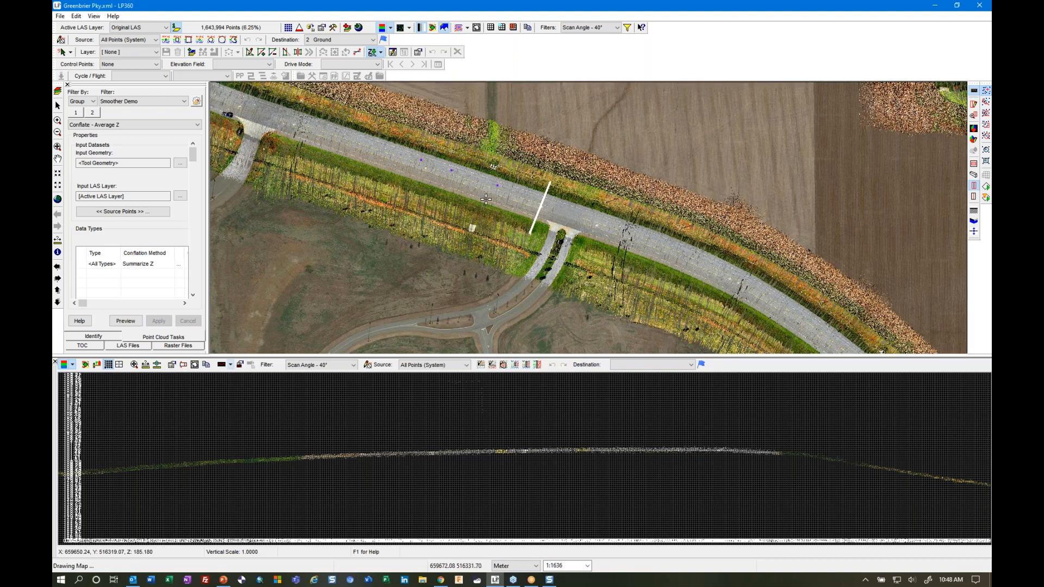
pyautogui.click(559, 209)
pyautogui.click(597, 219)
pyautogui.click(447, 183)
pyautogui.click(496, 186)
pyautogui.click(485, 198)
pyautogui.click(108, 365)
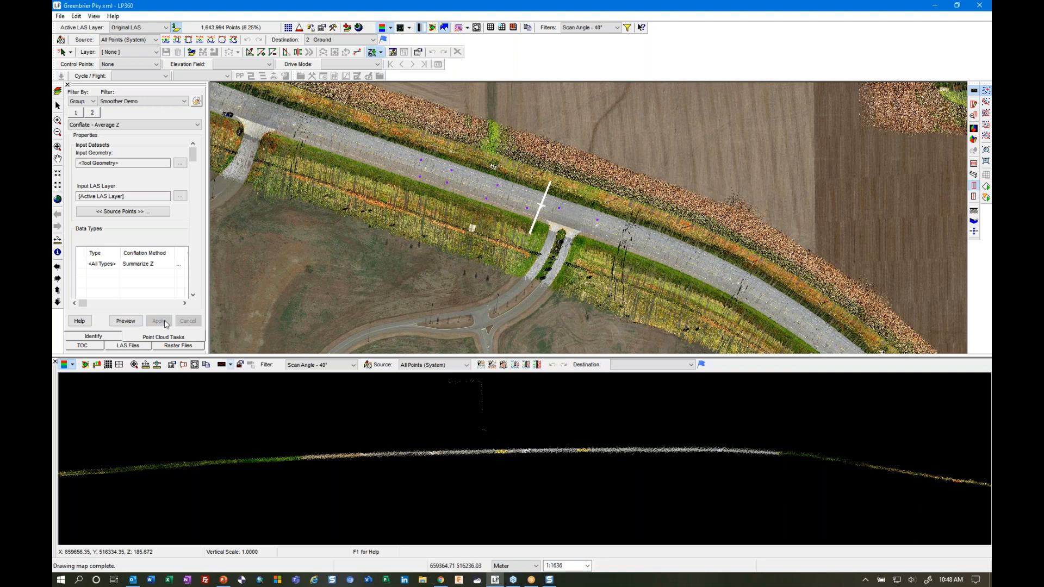
# - Choose SP Seed as the control points layer and bring up its Control Points Report
pyautogui.click(96, 347)
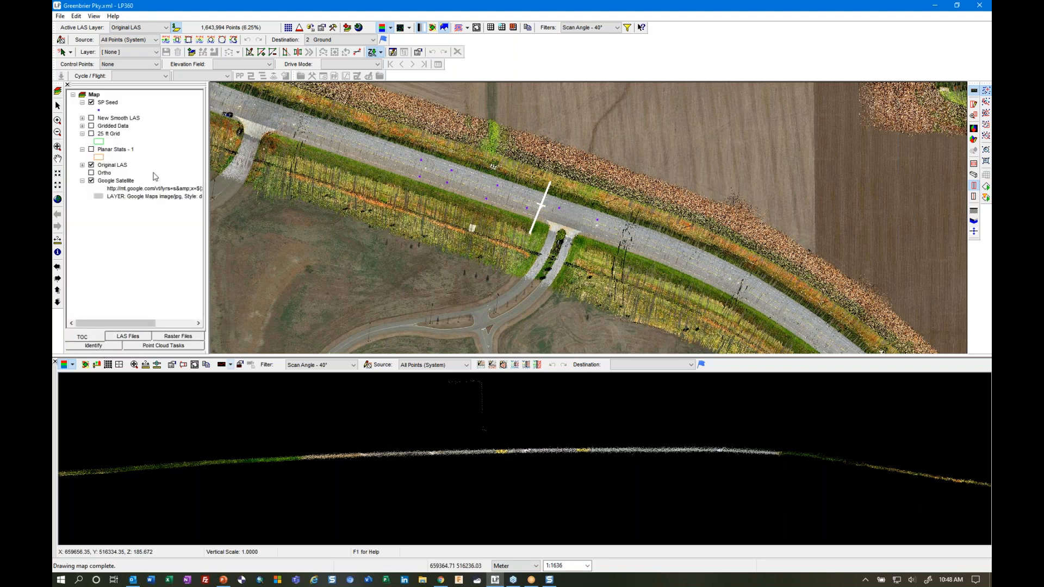
pyautogui.click(135, 67)
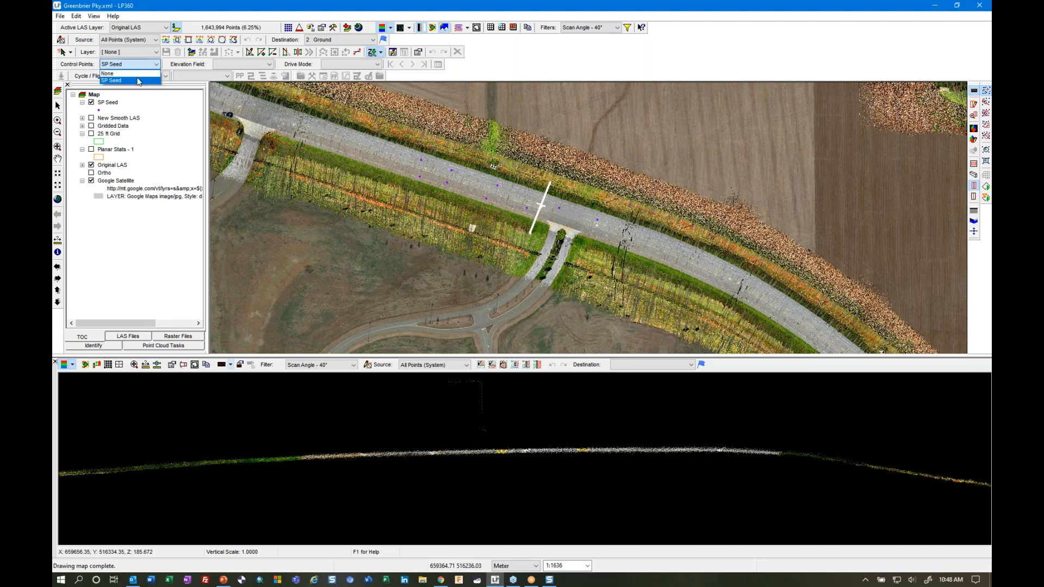
pyautogui.click(139, 80)
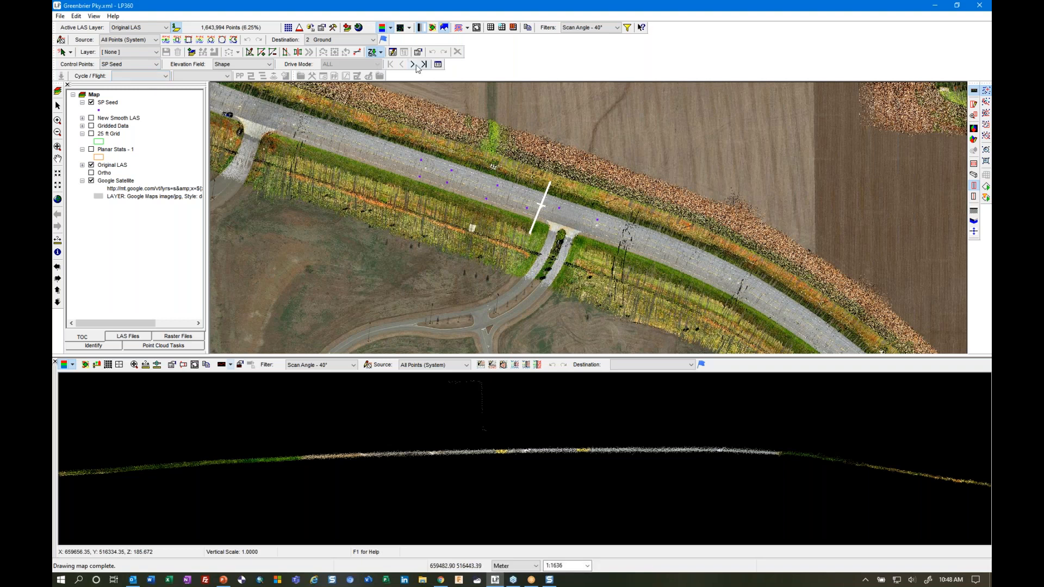
pyautogui.click(438, 64)
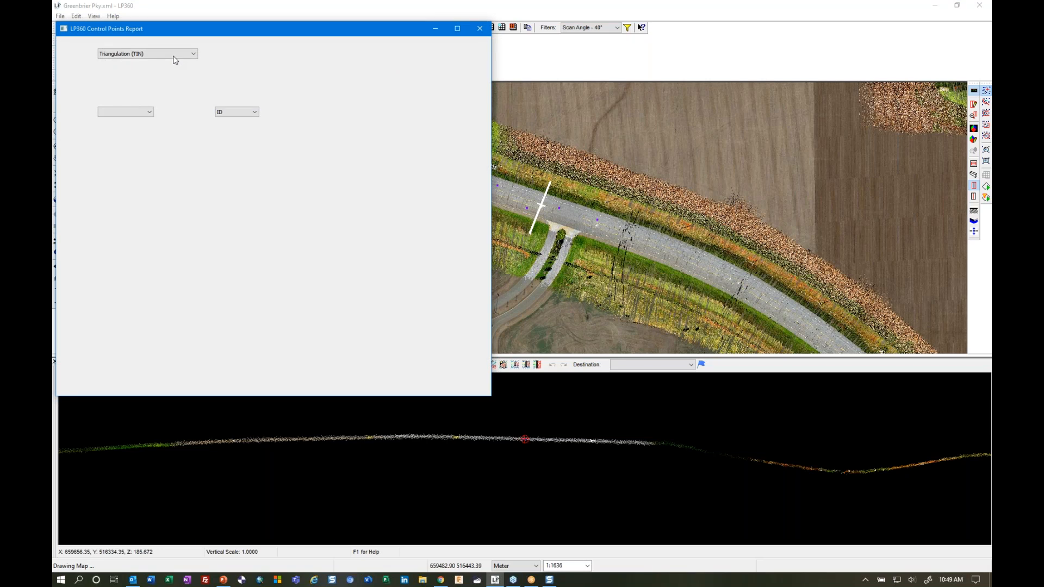
# - Calculate DZ using the Inverse Distance Weighted (IDW) method with a fixed radius of .5 map units, and uncover the table of contents
pyautogui.click(175, 57)
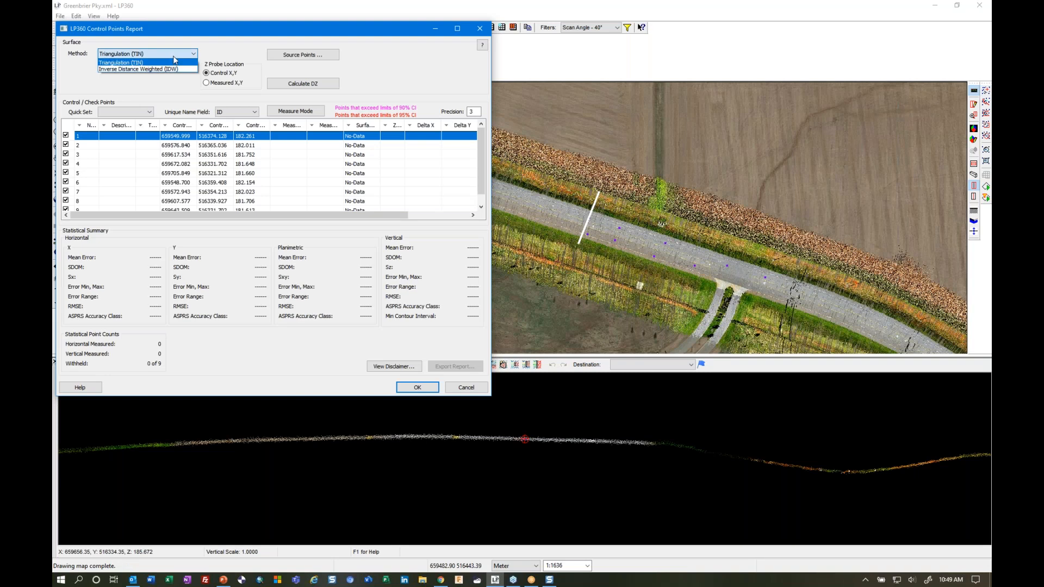
pyautogui.click(175, 69)
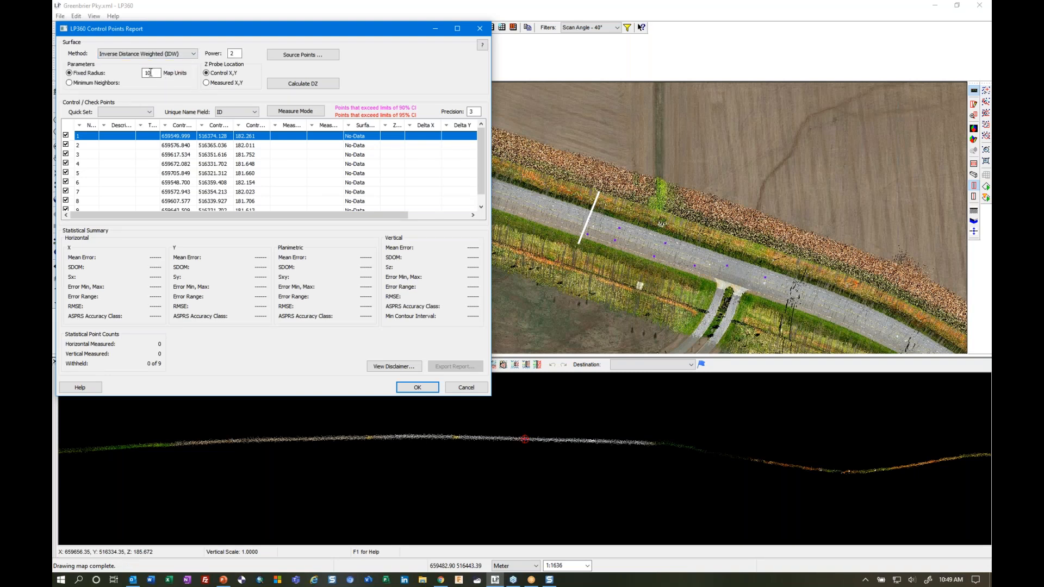
pyautogui.click(151, 72)
pyautogui.doubleClick(151, 73)
pyautogui.write('.5')
pyautogui.click(303, 83)
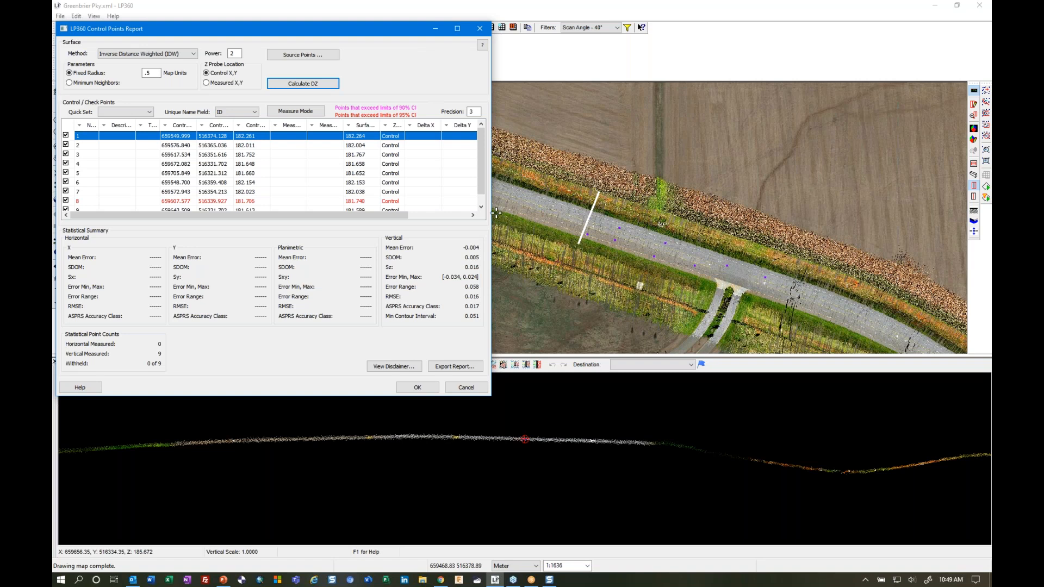
pyautogui.moveTo(491, 213); pyautogui.dragTo(515, 214)
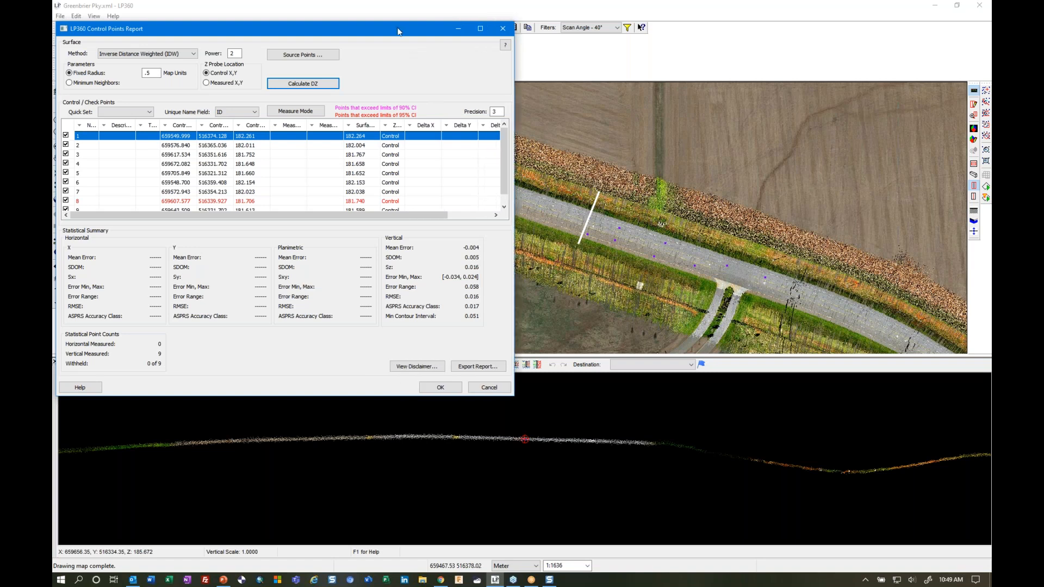
pyautogui.moveTo(398, 30); pyautogui.dragTo(492, 70)
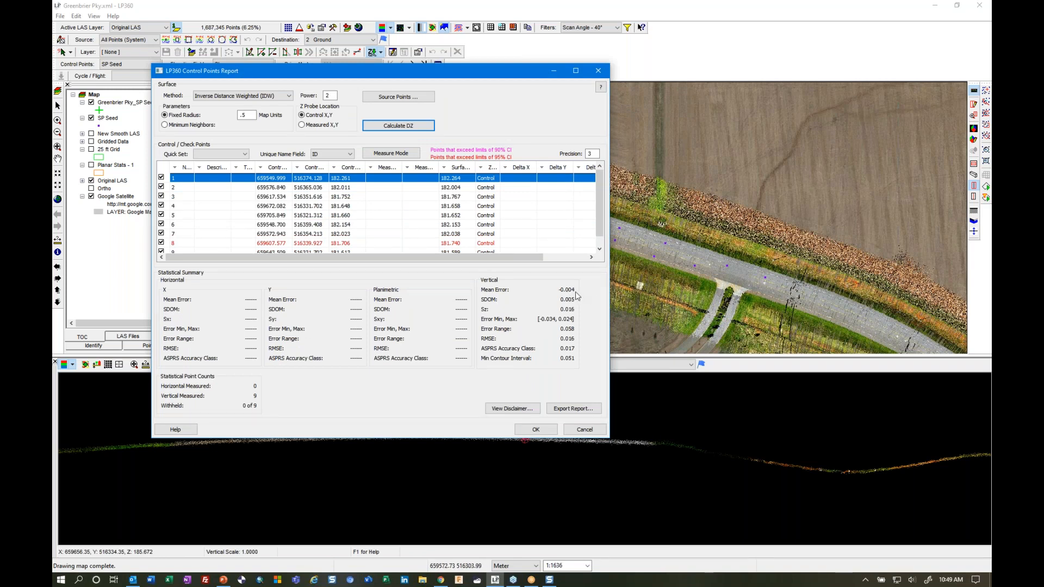
# - Close the Control Points Report and save the changed control point measurements
pyautogui.click(574, 431)
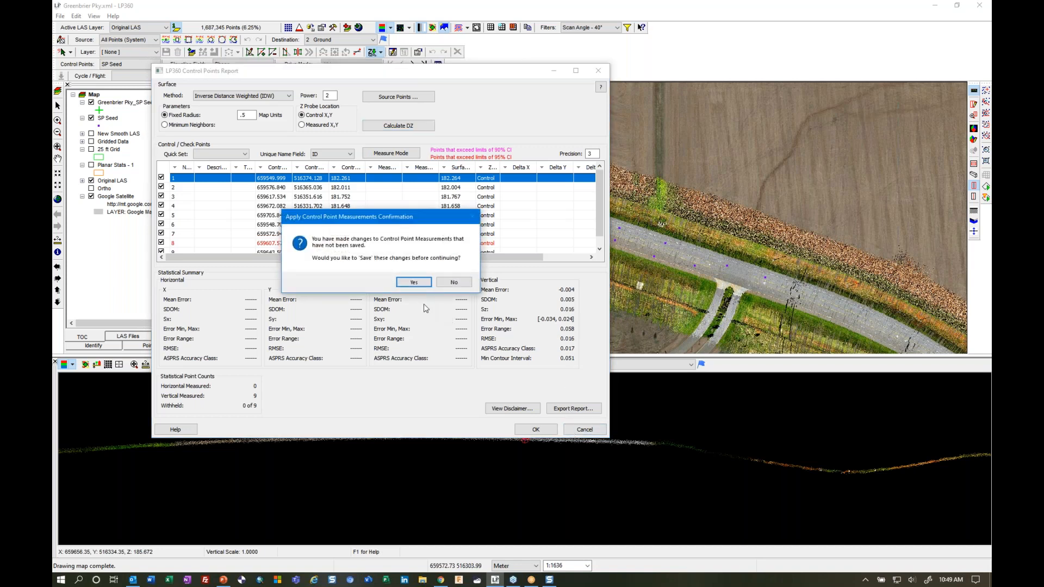
pyautogui.click(414, 283)
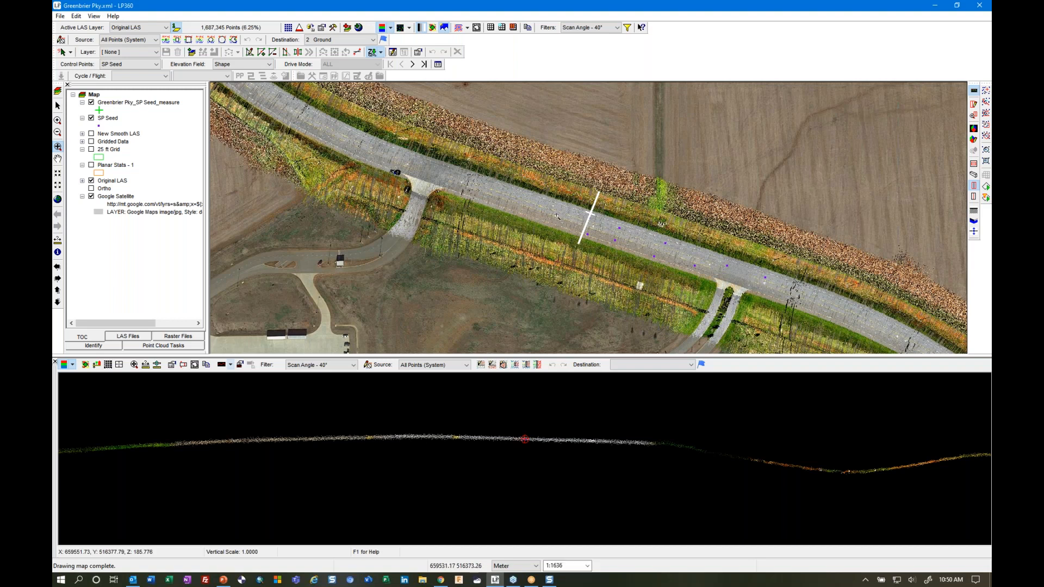
# - Try to run the Original Smoothing Parameters task from the Smoother Demo group over the stretch of road beside the split driveway
pyautogui.click(150, 346)
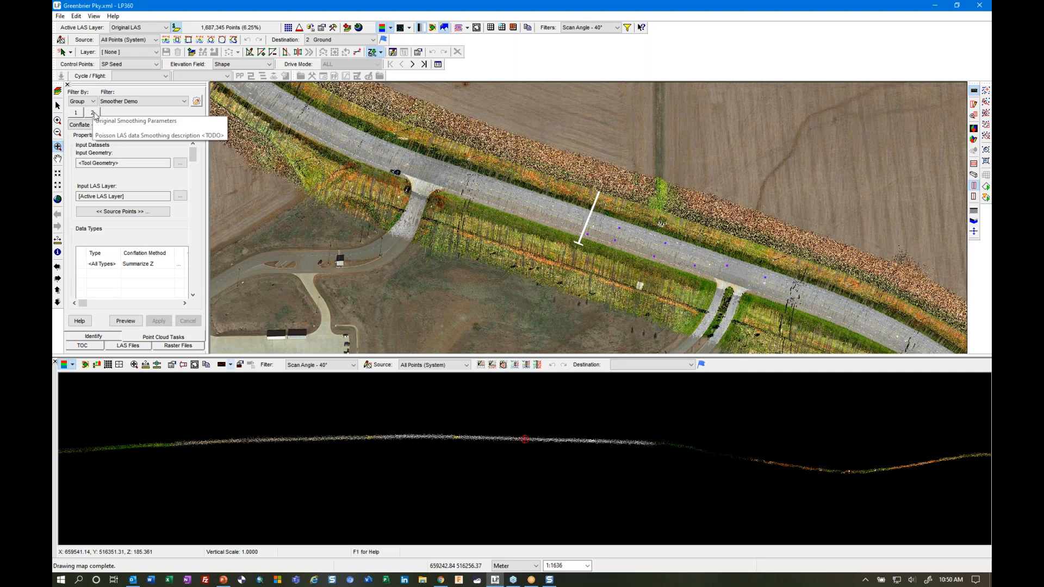
pyautogui.click(93, 113)
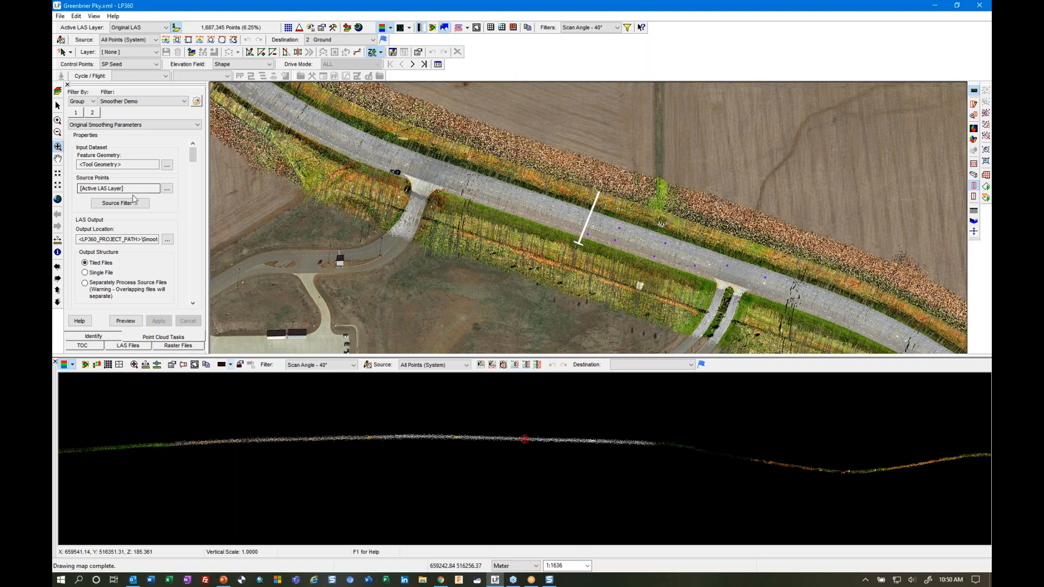
pyautogui.click(131, 203)
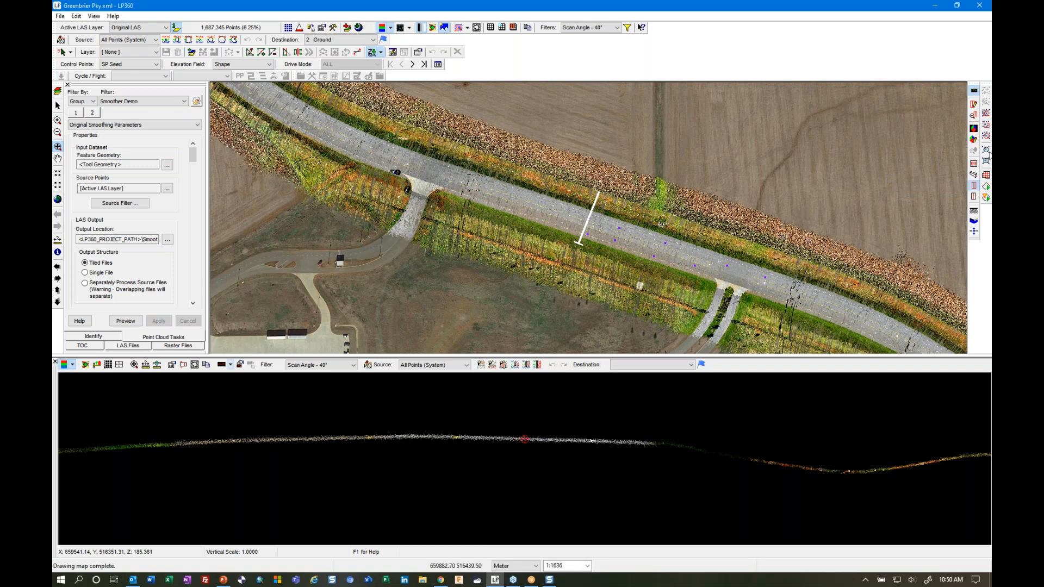
pyautogui.click(984, 124)
pyautogui.moveTo(720, 283); pyautogui.dragTo(880, 348)
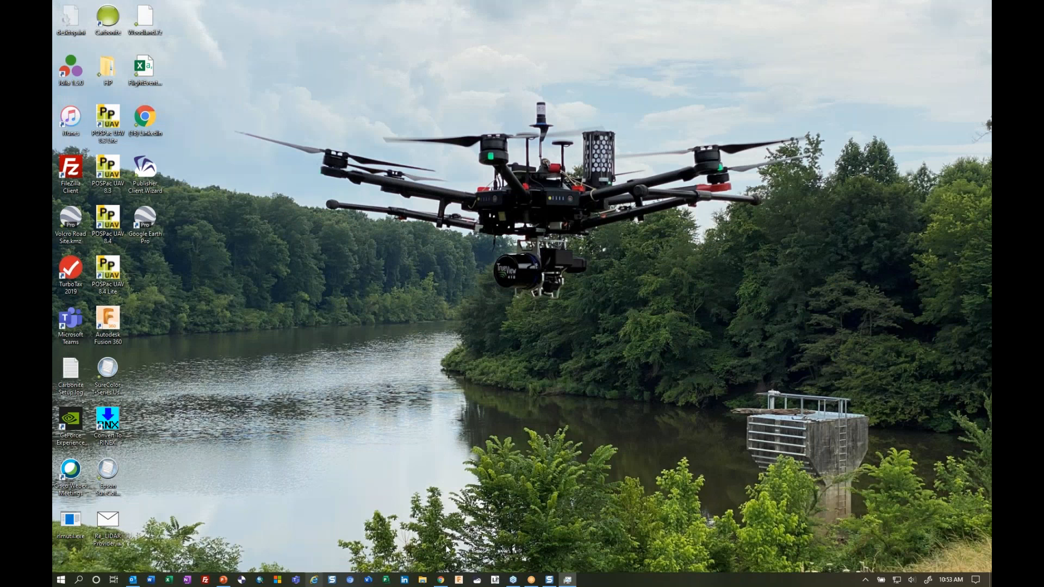
# - Restart LP360, reopen the Greenbrier Pky.xml project and enlarge the profile view
pyautogui.click(497, 580)
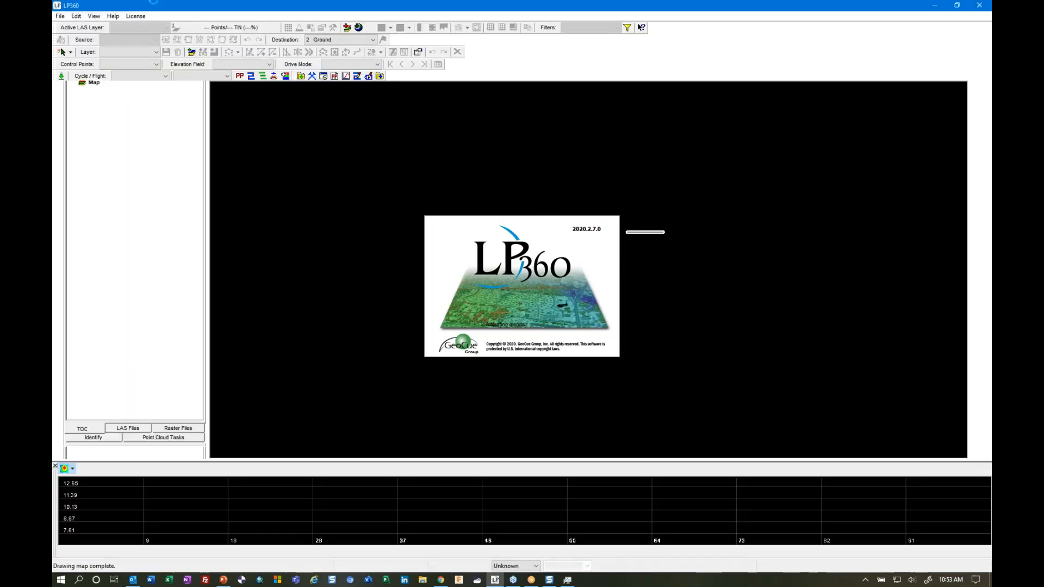
pyautogui.click(60, 15)
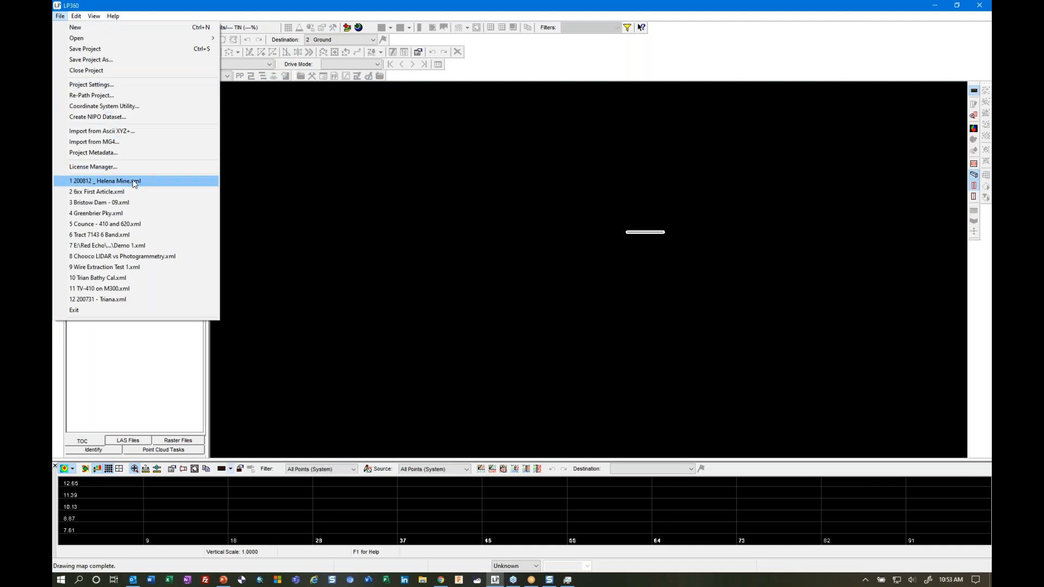
pyautogui.click(133, 212)
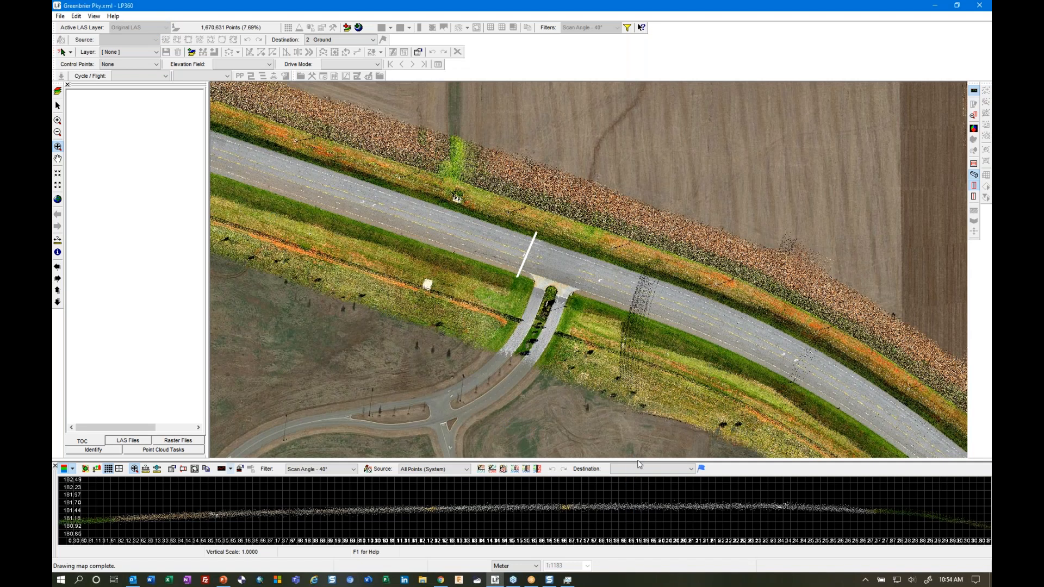
pyautogui.moveTo(653, 461); pyautogui.dragTo(653, 303)
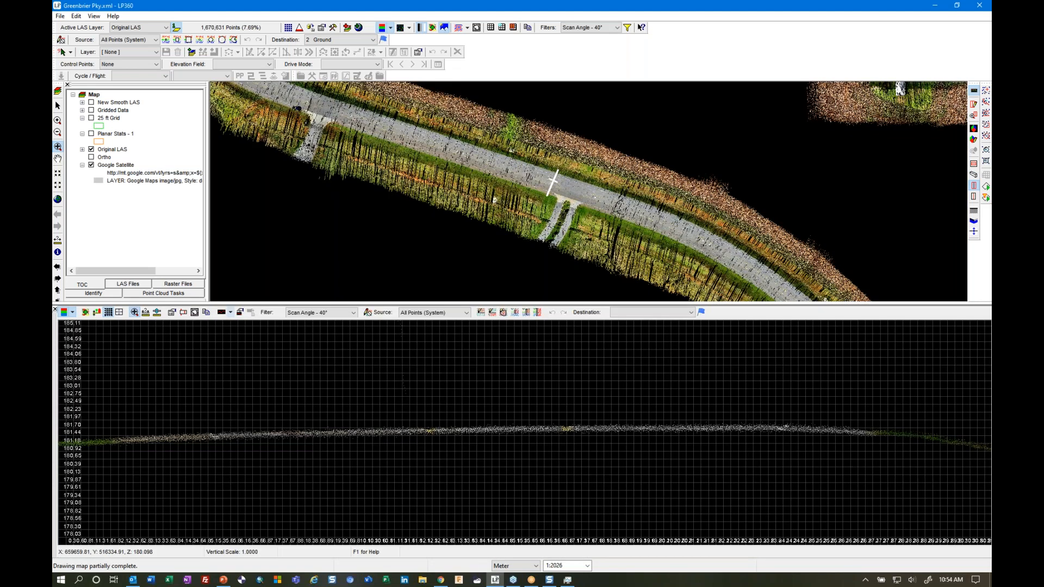
# - Make New Smooth LAS the active LAS layer and inspect the smoothed road surface up close in the profile
pyautogui.click(162, 29)
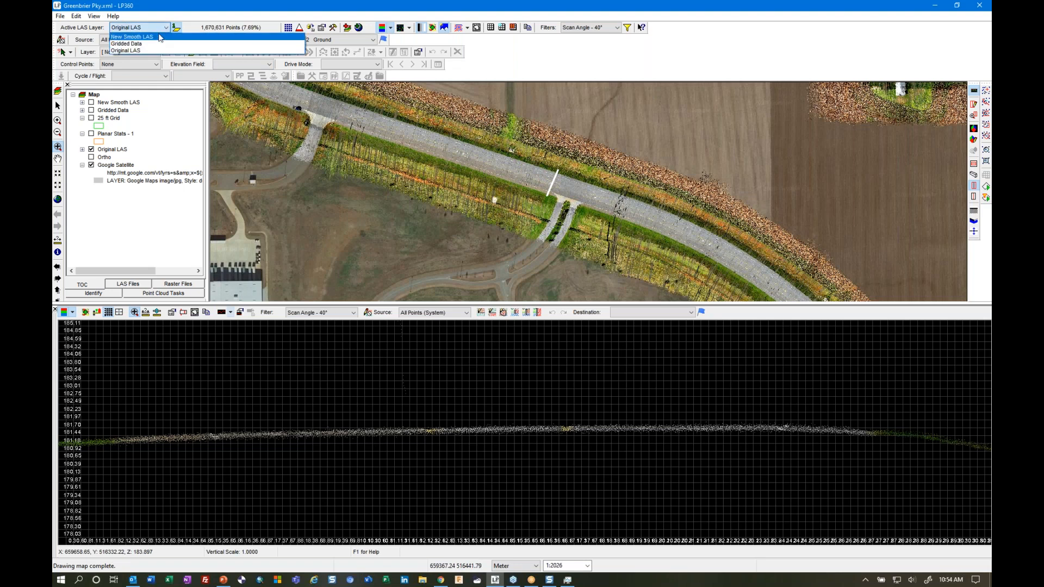
pyautogui.click(160, 37)
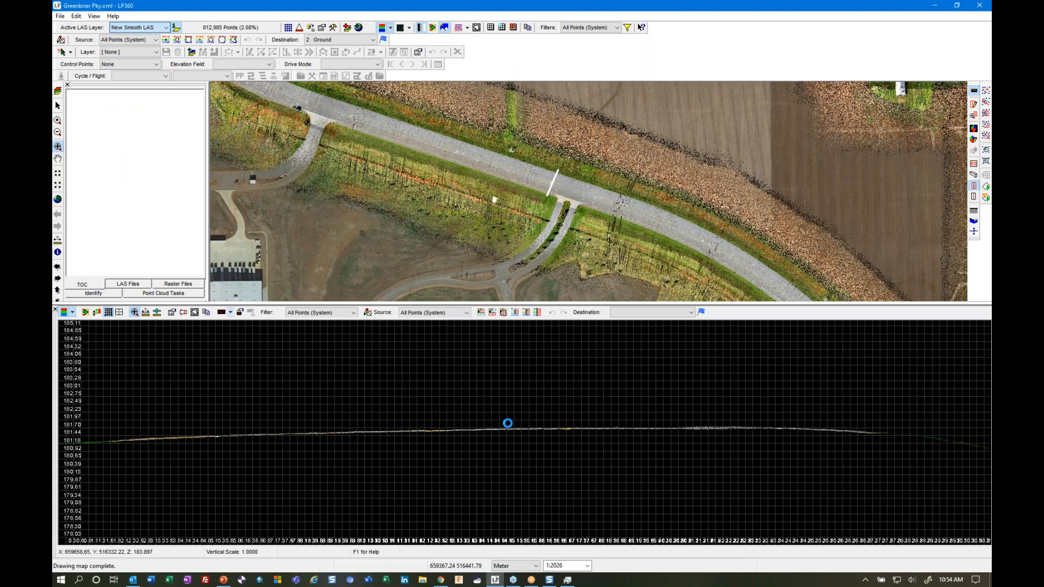
pyautogui.scroll(2, 515, 445)
pyautogui.moveTo(536, 391); pyautogui.dragTo(529, 427, button='middle')
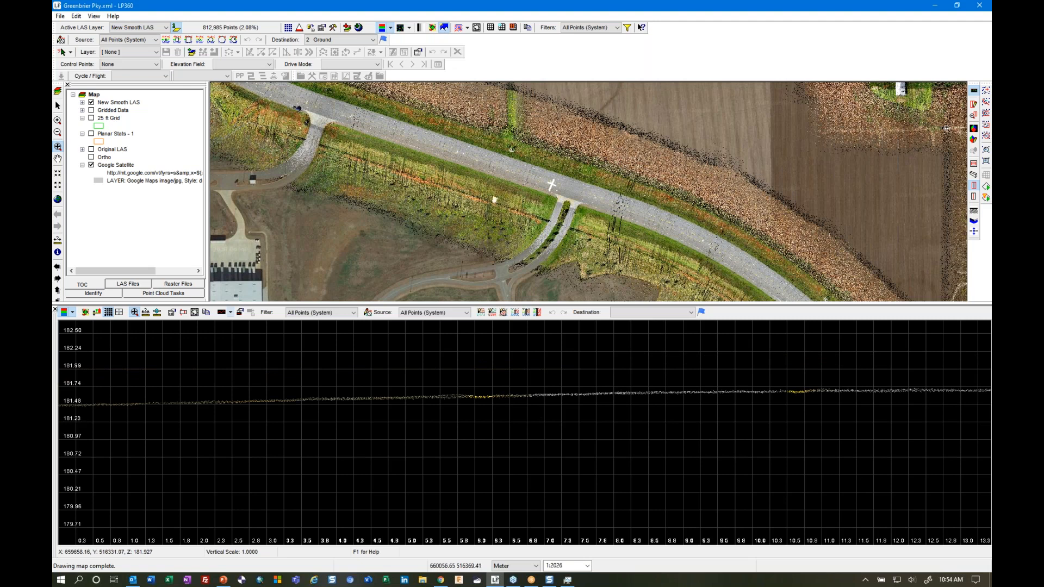
# - Draw a 3D viewer extent around the road and split driveway junction and examine the smoothed road, roadside and crop points from low angles
pyautogui.click(974, 140)
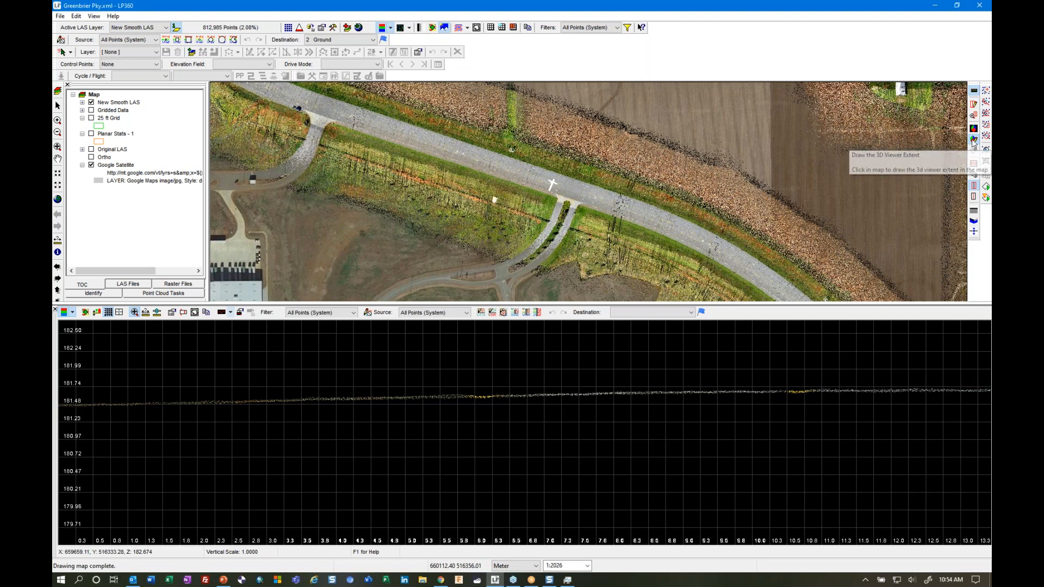
pyautogui.moveTo(498, 115)
pyautogui.mouseDown()
pyautogui.moveTo(611, 222)
pyautogui.moveTo(636, 221)
pyautogui.mouseUp()
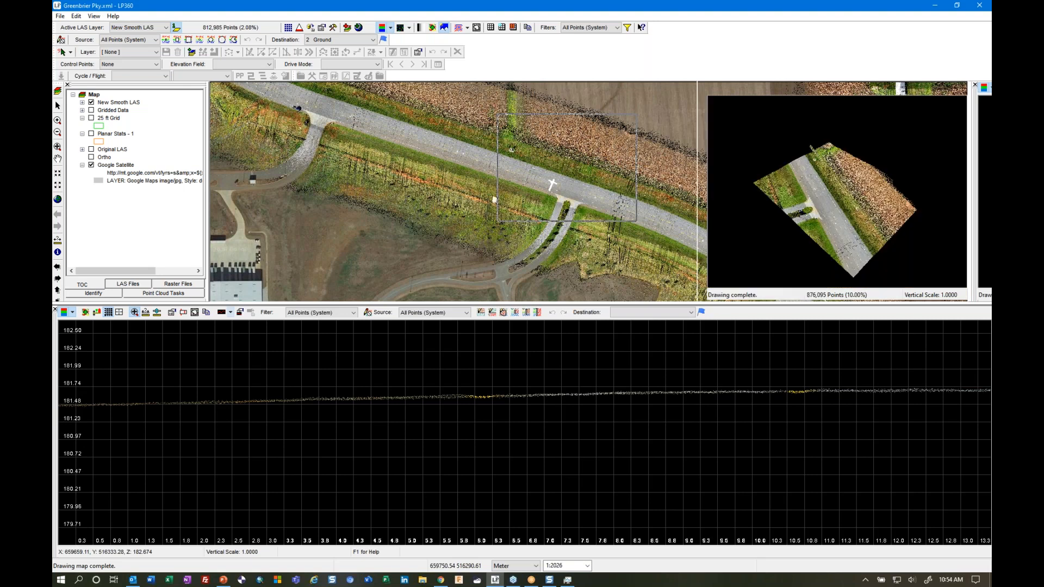
pyautogui.moveTo(835, 181); pyautogui.dragTo(837, 223)
pyautogui.scroll(4, 837, 223)
pyautogui.scroll(5, 837, 223)
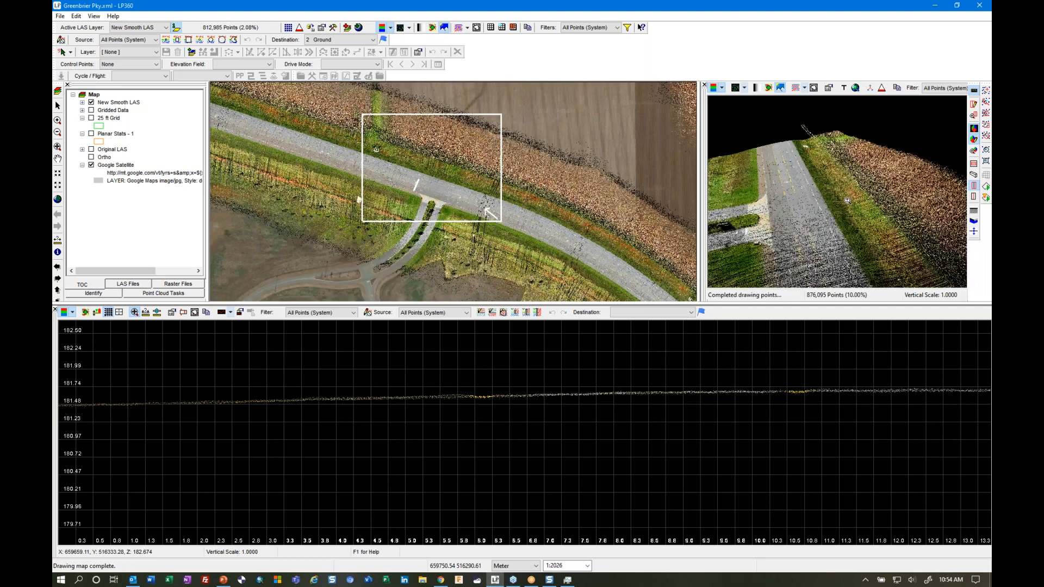
pyautogui.moveTo(850, 219); pyautogui.dragTo(834, 213)
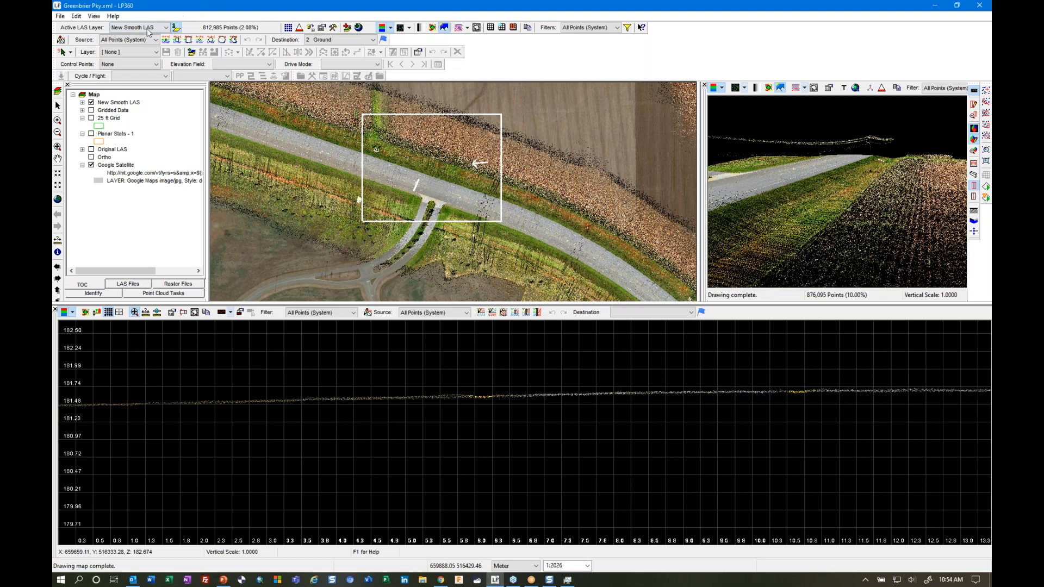
pyautogui.moveTo(788, 173)
pyautogui.mouseDown()
pyautogui.moveTo(811, 186)
pyautogui.moveTo(841, 172)
pyautogui.moveTo(817, 205)
pyautogui.moveTo(791, 188)
pyautogui.moveTo(871, 202)
pyautogui.mouseUp()
pyautogui.scroll(2, 872, 202)
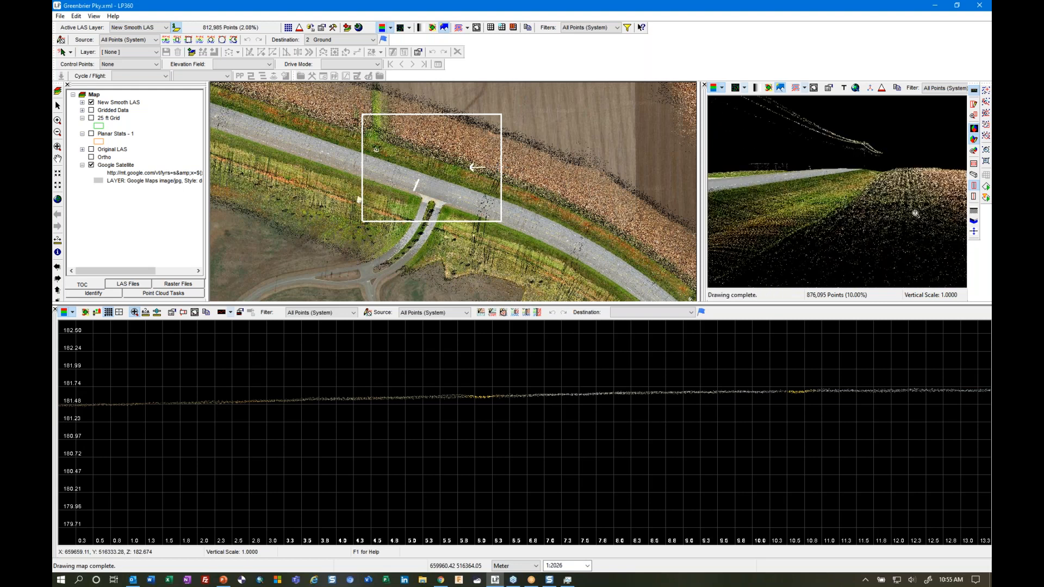
pyautogui.scroll(-1, 905, 220)
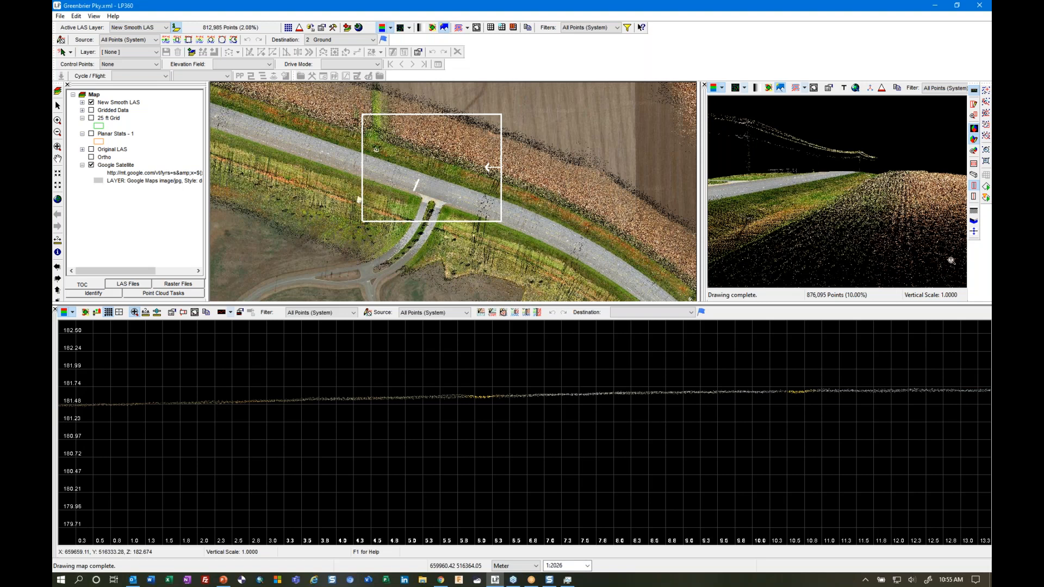
# - Save the current project, open Tract 7143 6 Band.xml, and close the profile and 3D views
pyautogui.click(979, 5)
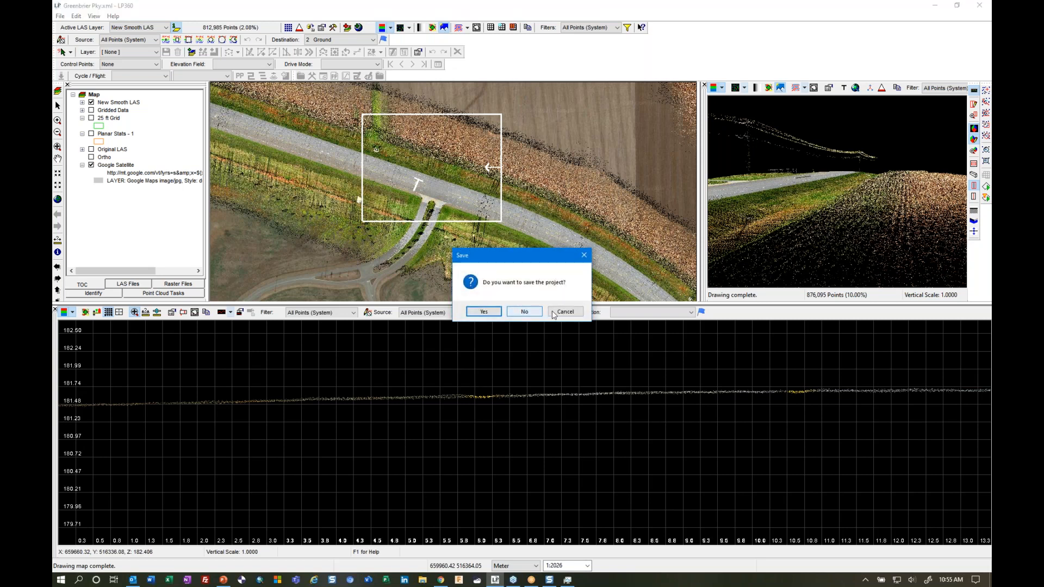
pyautogui.click(553, 313)
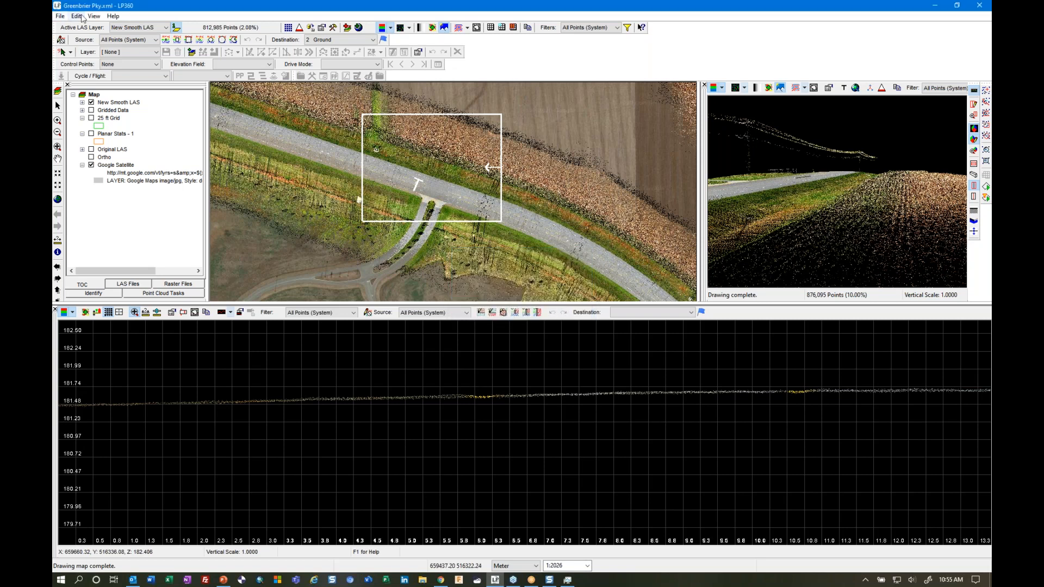
pyautogui.click(61, 16)
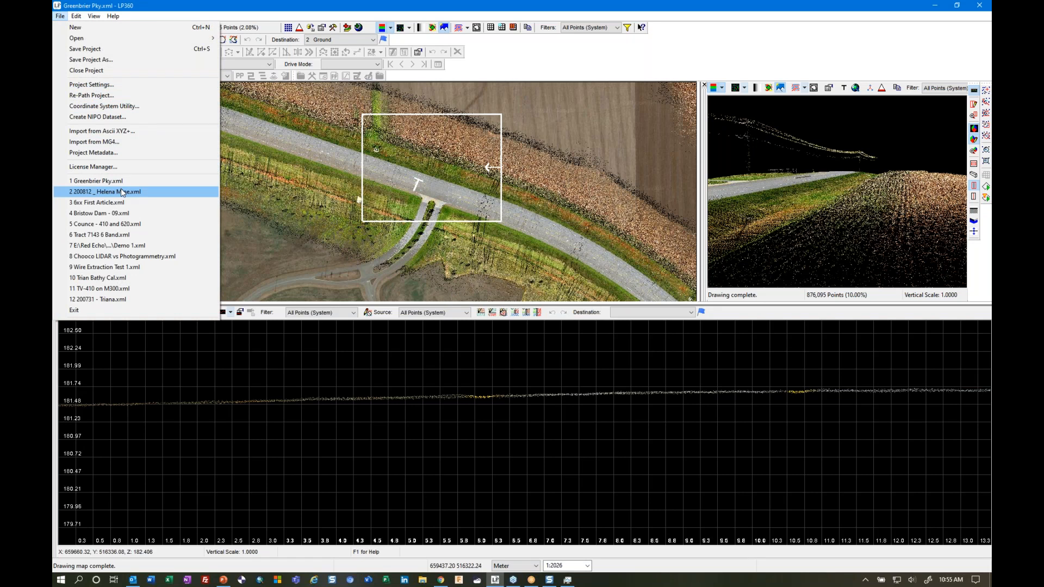
pyautogui.click(133, 234)
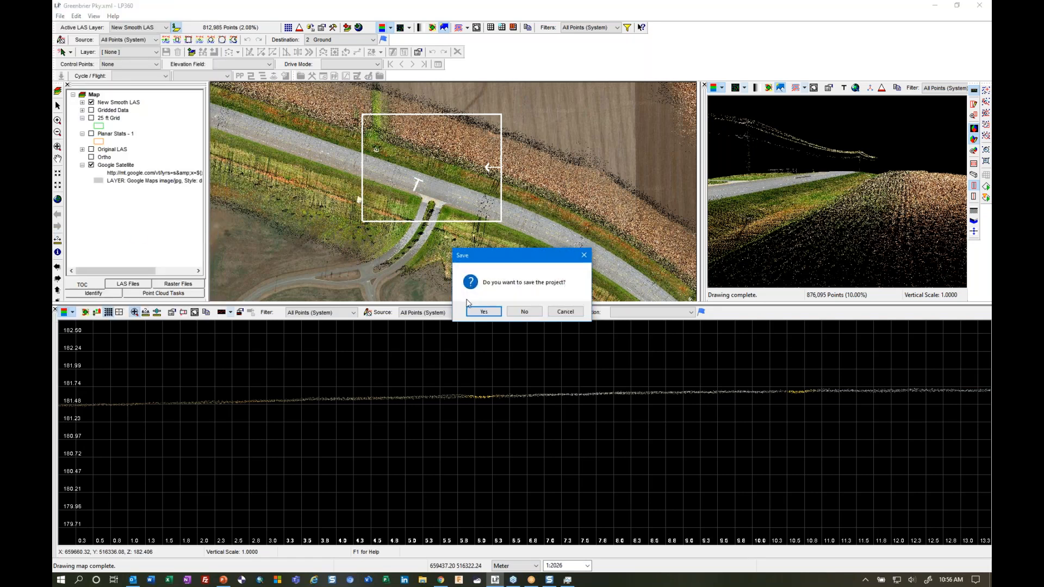
pyautogui.click(496, 313)
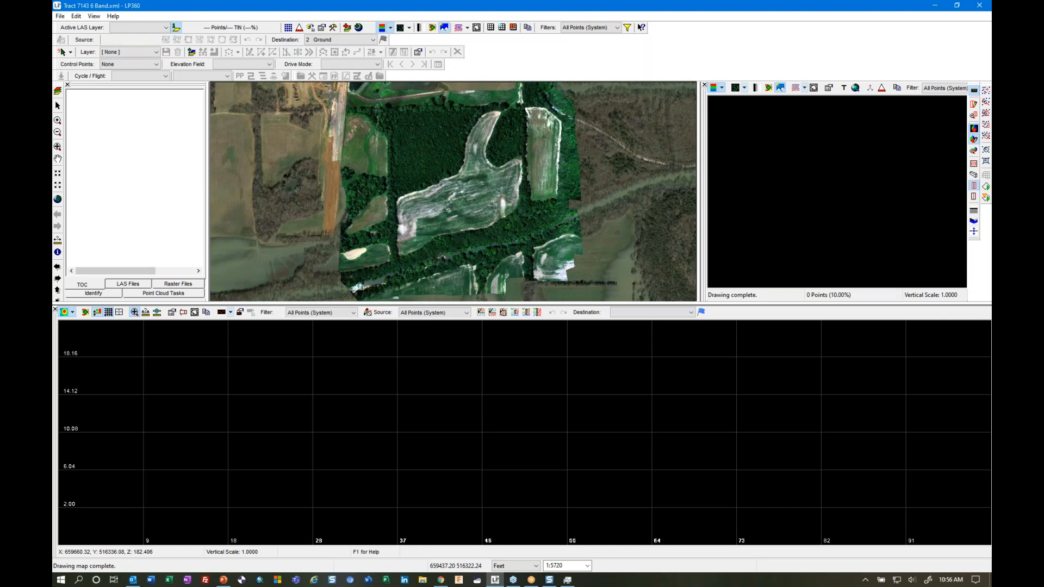
pyautogui.click(55, 309)
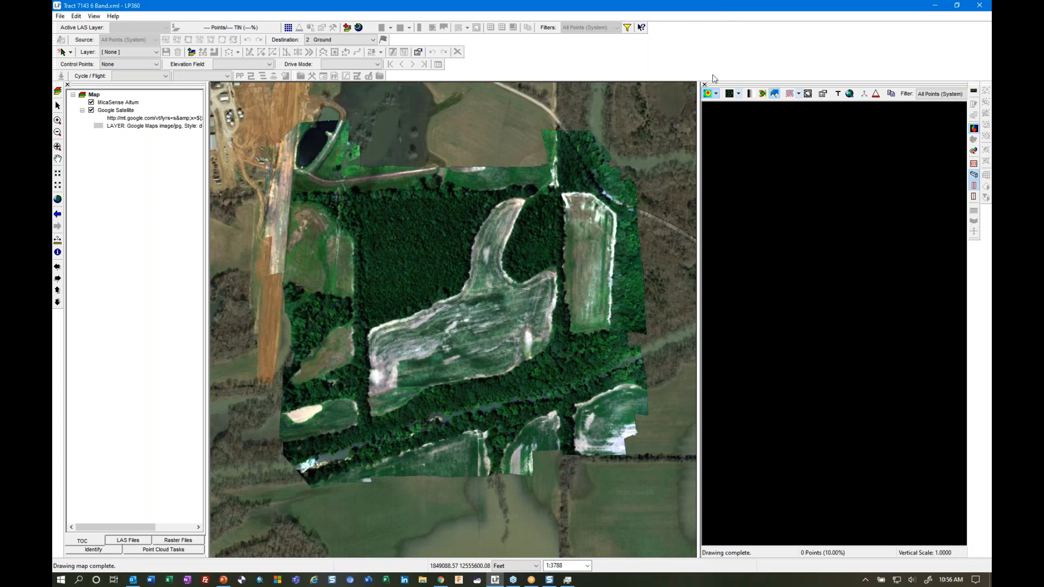
pyautogui.click(705, 85)
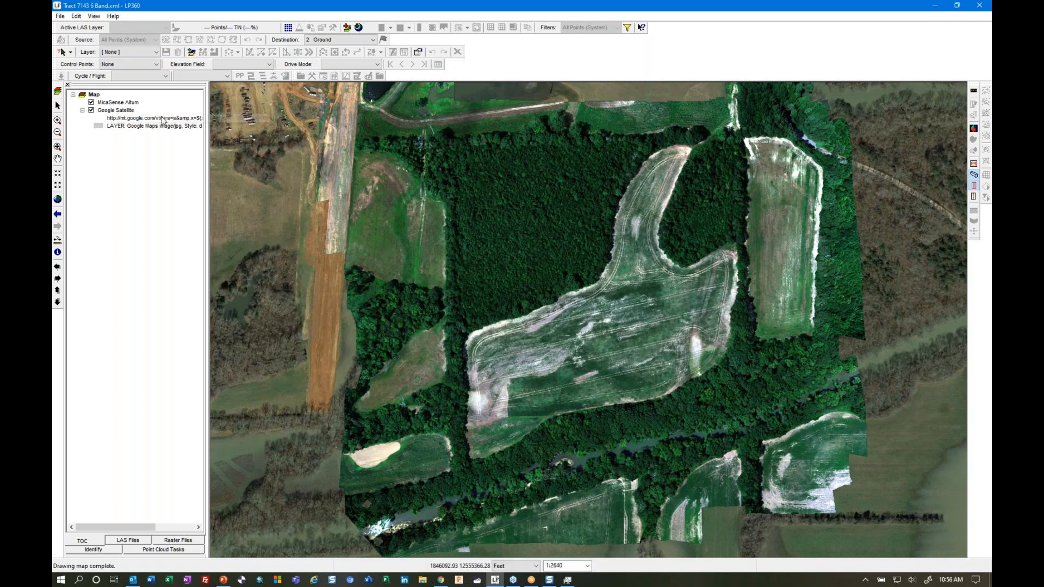
# - Display the MicaSense Altum layer as a single-band image by locking its display bands and applying Band 4
pyautogui.rightClick(114, 103)
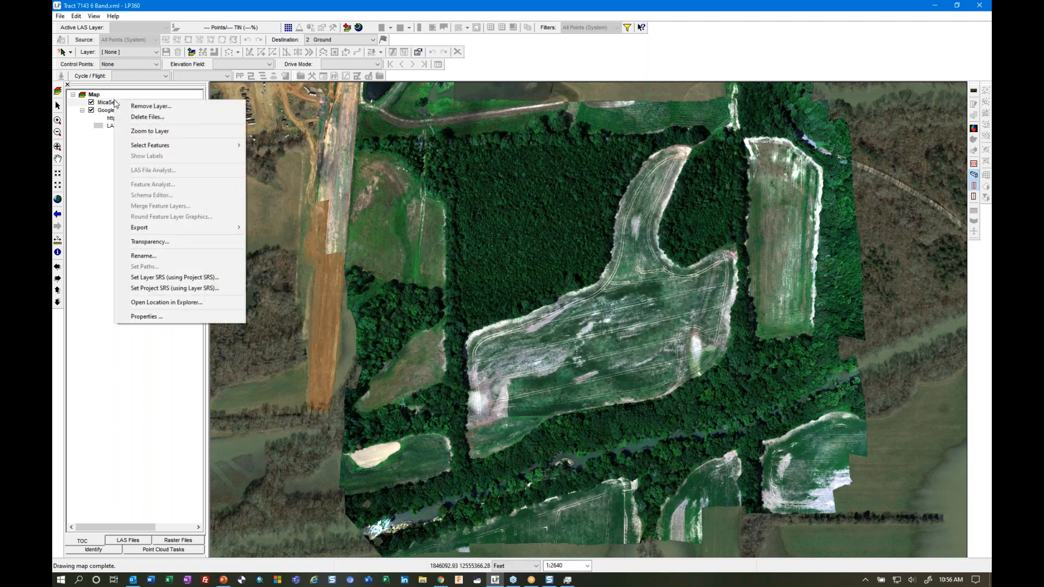
pyautogui.click(199, 320)
pyautogui.moveTo(168, 45); pyautogui.dragTo(265, 165)
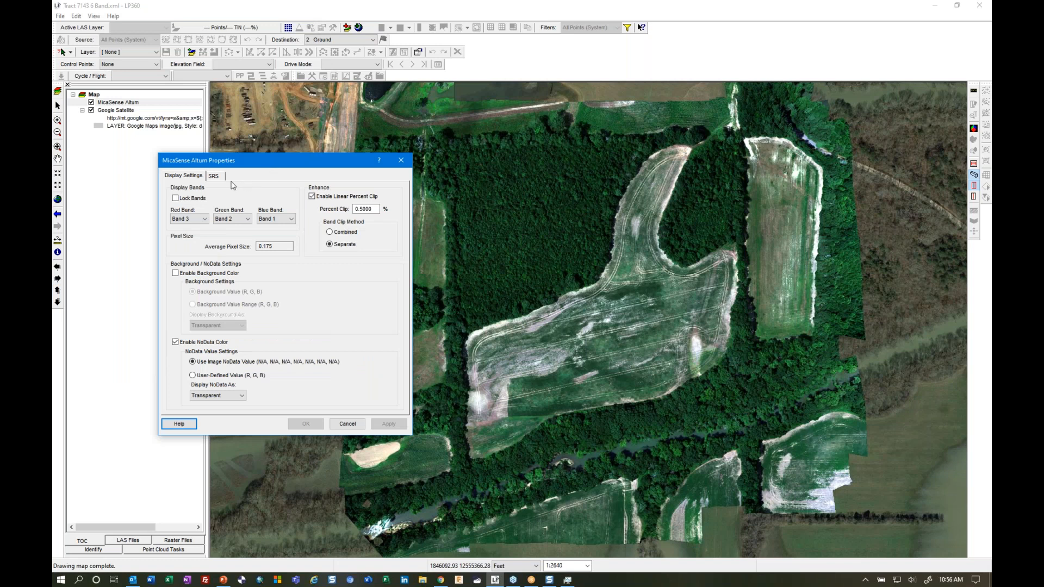
pyautogui.click(175, 198)
pyautogui.click(187, 220)
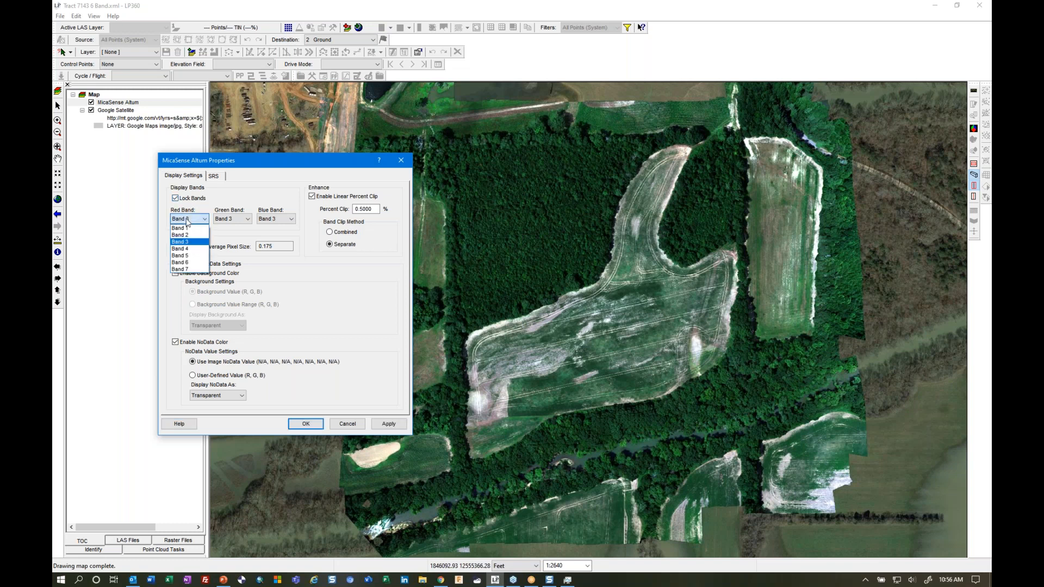
pyautogui.click(185, 249)
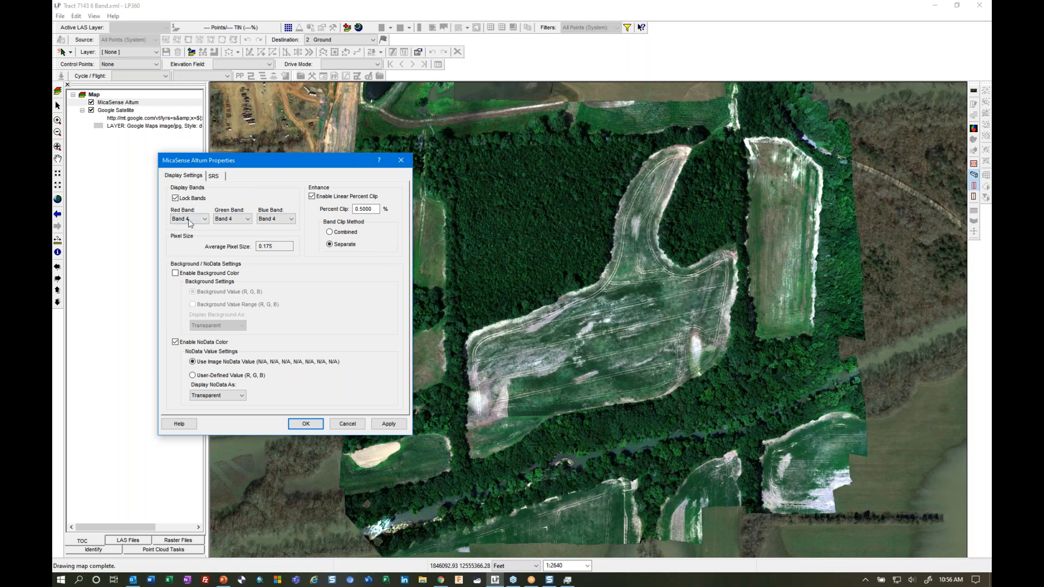
pyautogui.click(391, 425)
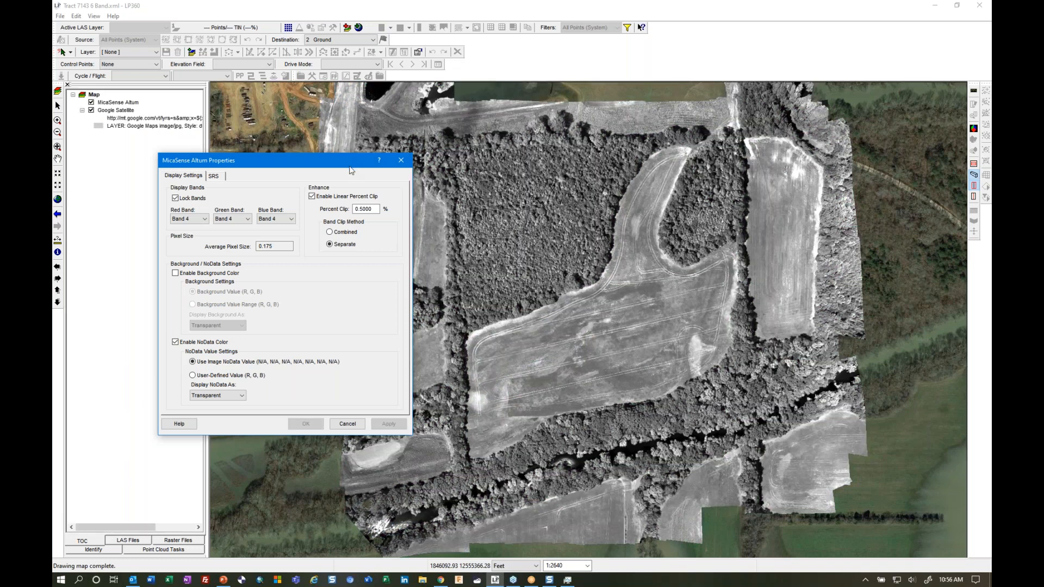
# - Unlock the MicaSense Altum display bands and apply Band 3 for red, Band 2 for green and Band 1 for blue
pyautogui.moveTo(335, 162); pyautogui.dragTo(285, 133)
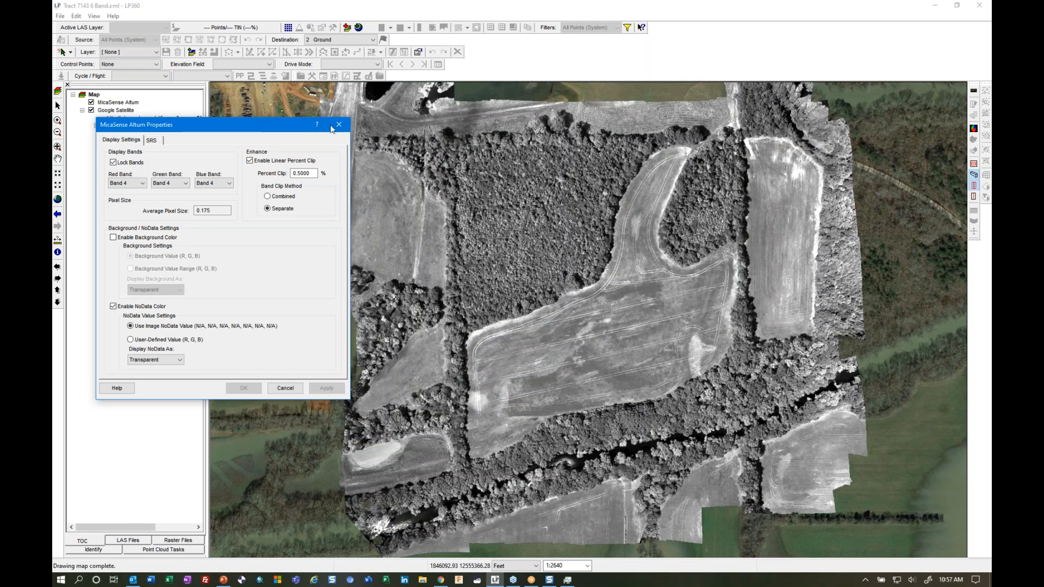
pyautogui.click(128, 162)
pyautogui.click(141, 184)
pyautogui.click(124, 206)
pyautogui.click(181, 184)
pyautogui.click(179, 199)
pyautogui.click(213, 184)
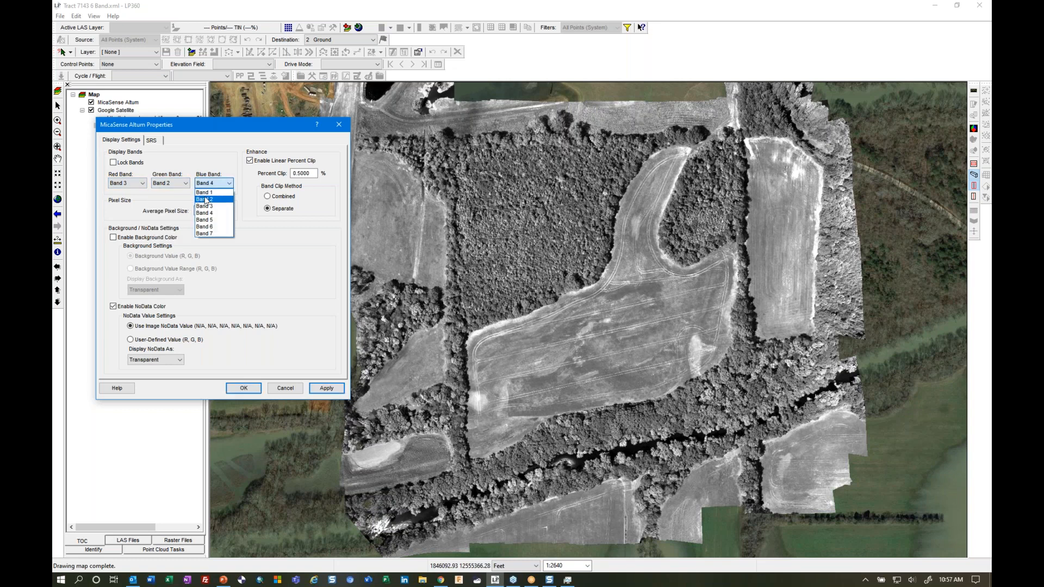
pyautogui.click(205, 193)
pyautogui.click(327, 389)
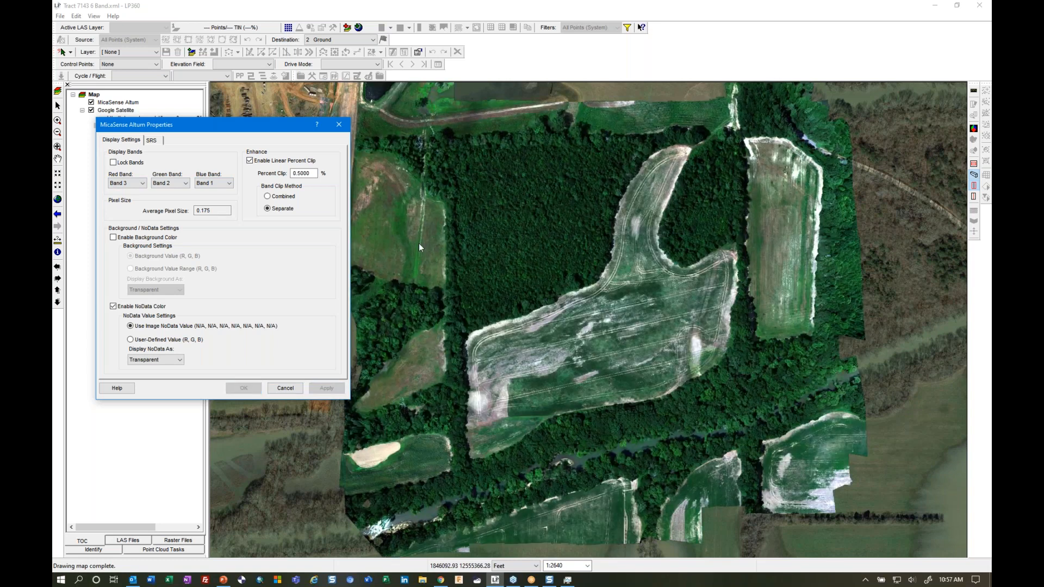
# - Apply the Combined band clip method to the MicaSense Altum layer for comparison and set it back to Separate
pyautogui.click(289, 197)
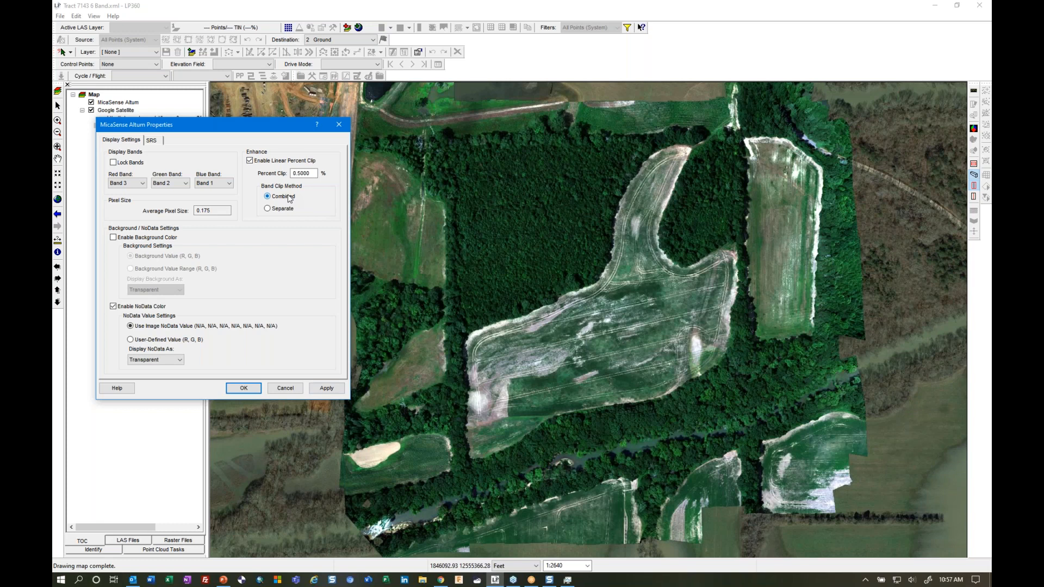
pyautogui.click(322, 388)
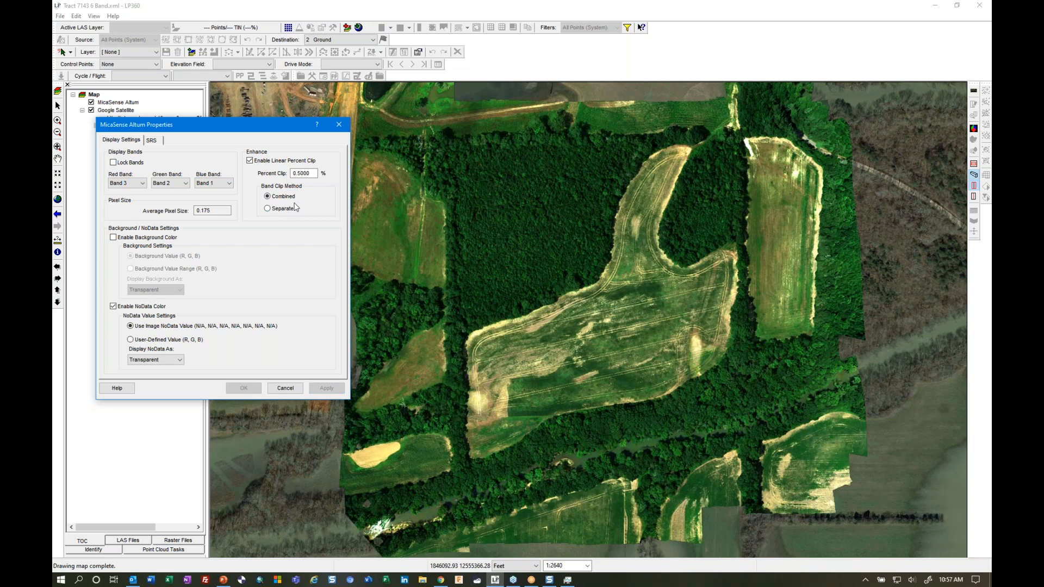
pyautogui.click(310, 173)
pyautogui.click(267, 209)
pyautogui.click(336, 391)
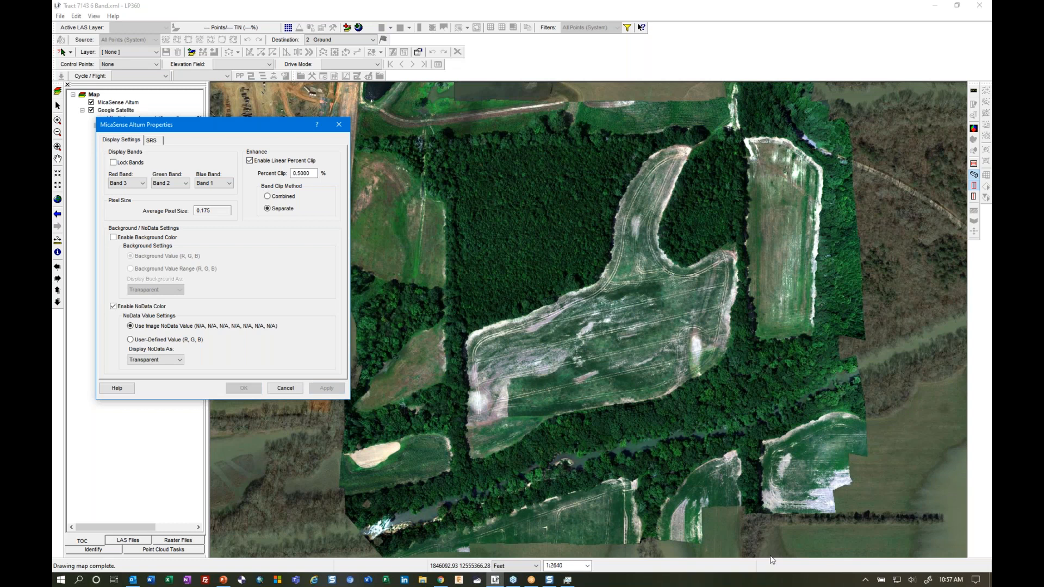
# - Close the MicaSense Altum properties without further changes, switch to the What is New in LP360 2020.1 PowerPoint presentation and start its slide show from slide 19
pyautogui.hotkey('alt', 'Tab')
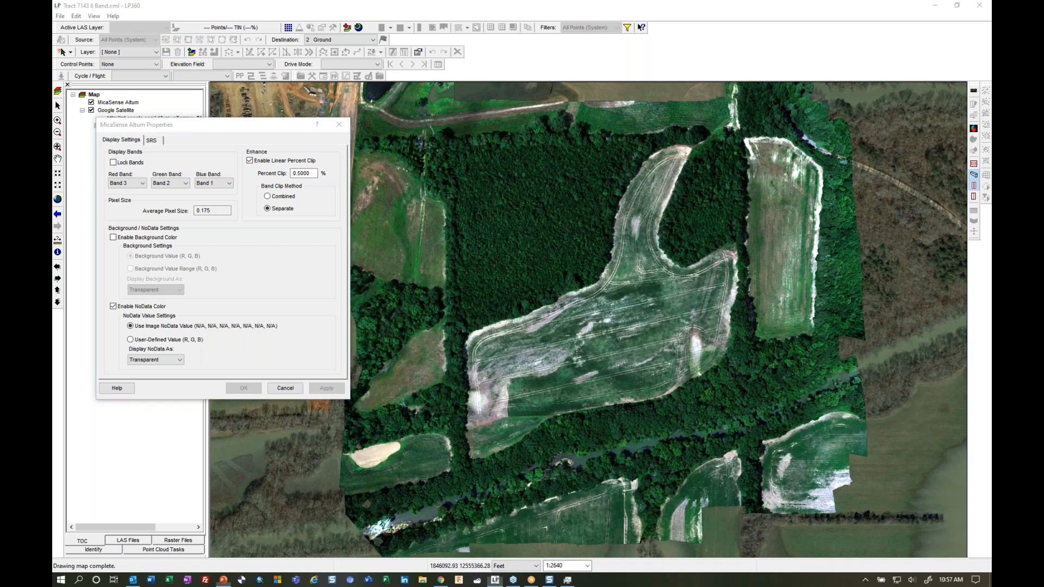
pyautogui.moveTo(991, 98); pyautogui.dragTo(337, 17)
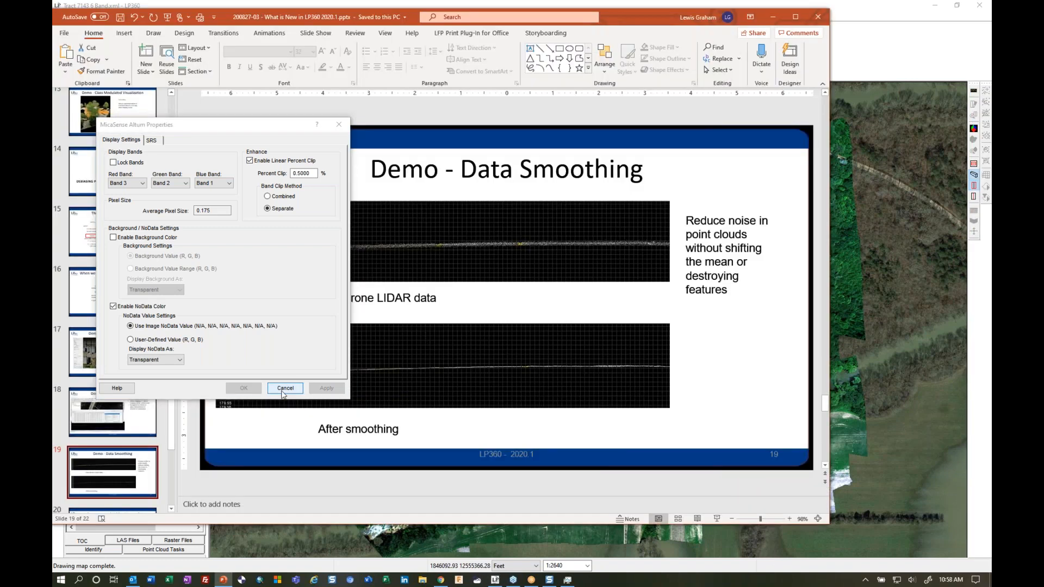
pyautogui.click(284, 388)
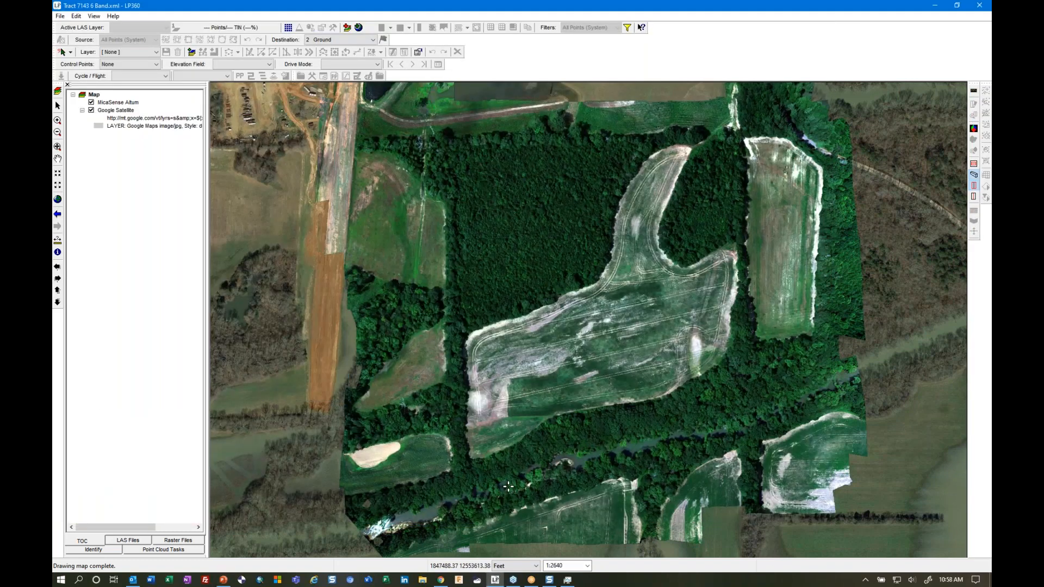
pyautogui.click(223, 580)
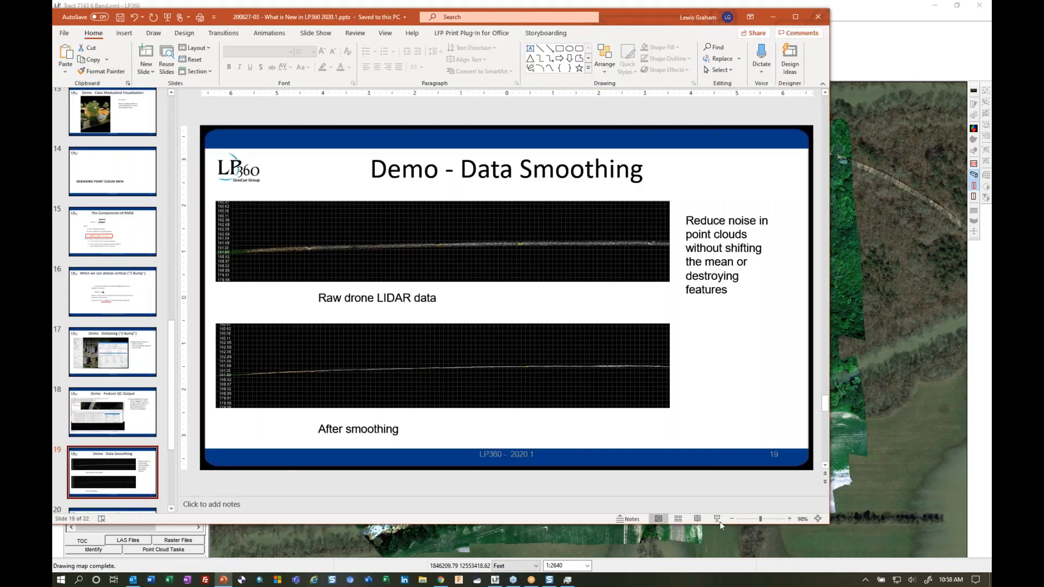
pyautogui.click(720, 520)
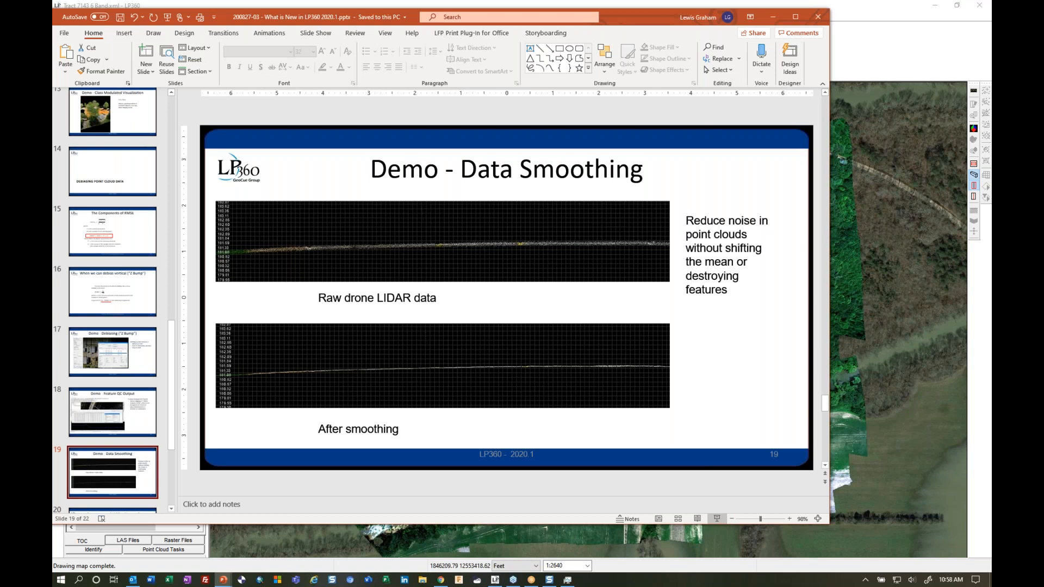